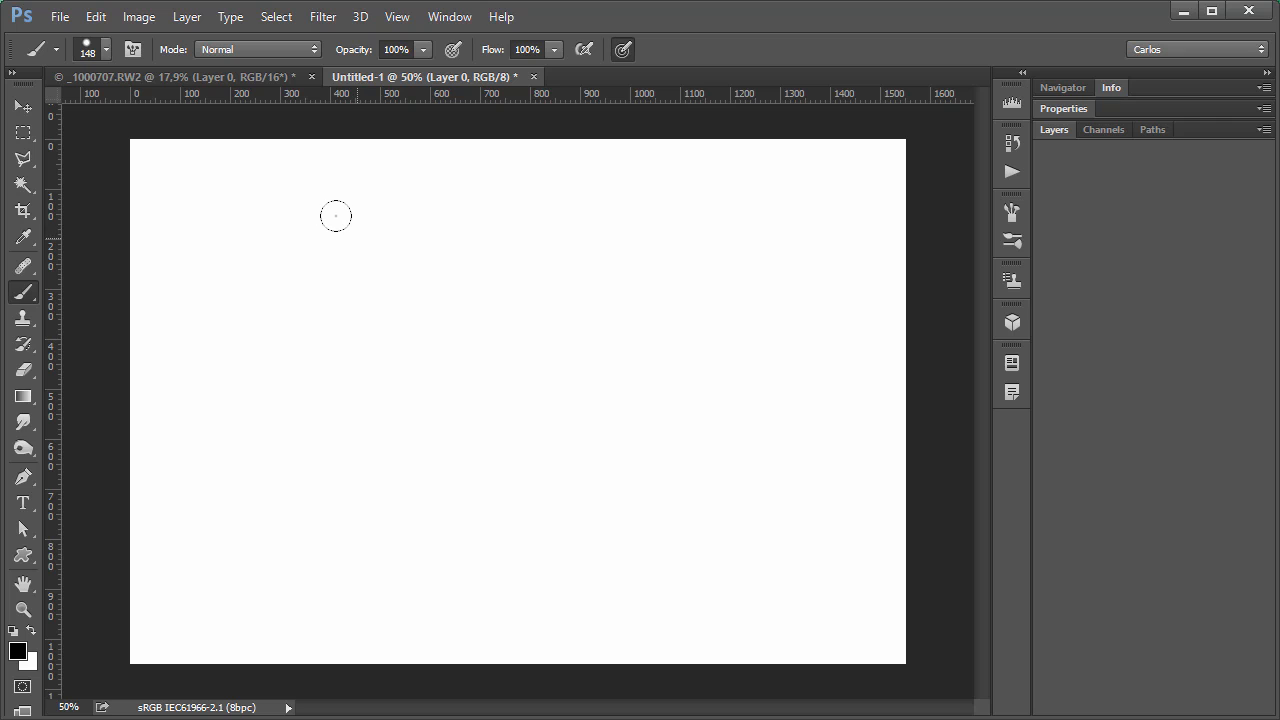
drag(338, 212, 365, 211)
mouse_move(473, 221)
mouse_down()
mouse_move(520, 371)
mouse_move(260, 369)
mouse_move(340, 240)
mouse_move(405, 262)
mouse_up()
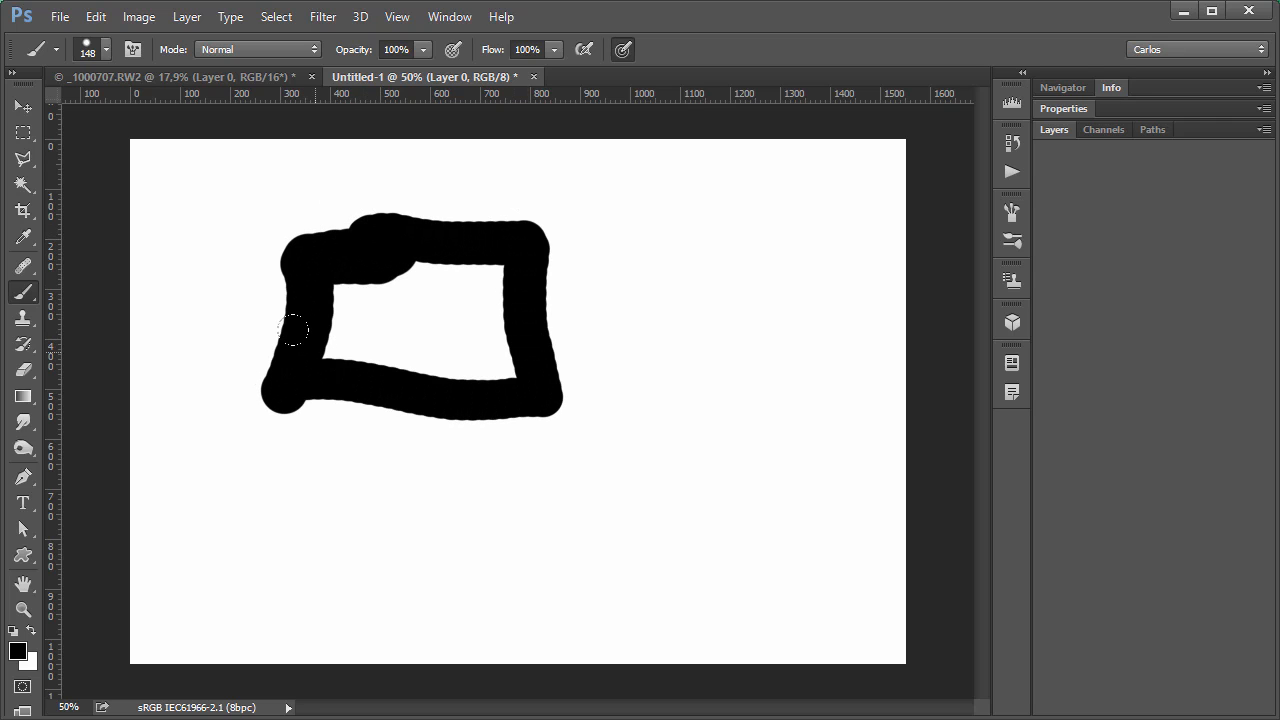
key(ctrl+z)
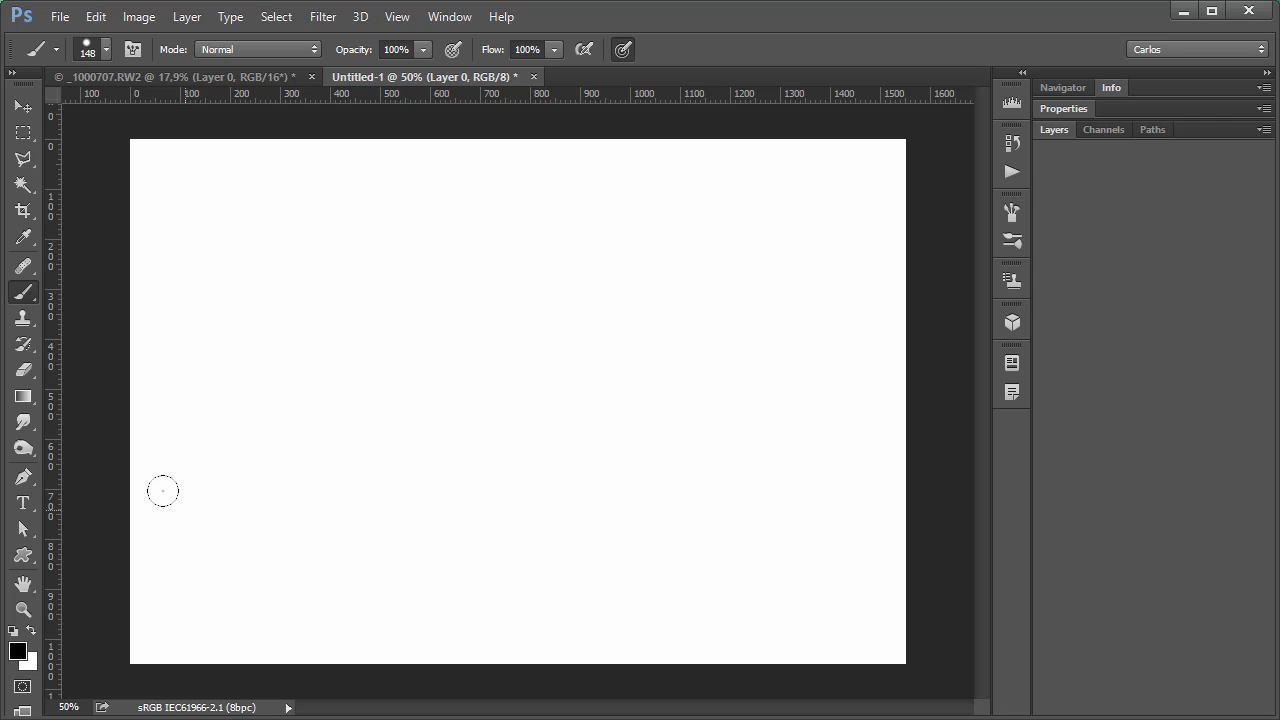
Paint a large, thick black letter A freehand on the blank canvas and a second letter A beside it.
mouse_move(185, 512)
mouse_down()
mouse_move(265, 212)
mouse_move(378, 545)
mouse_up()
drag(178, 450, 315, 431)
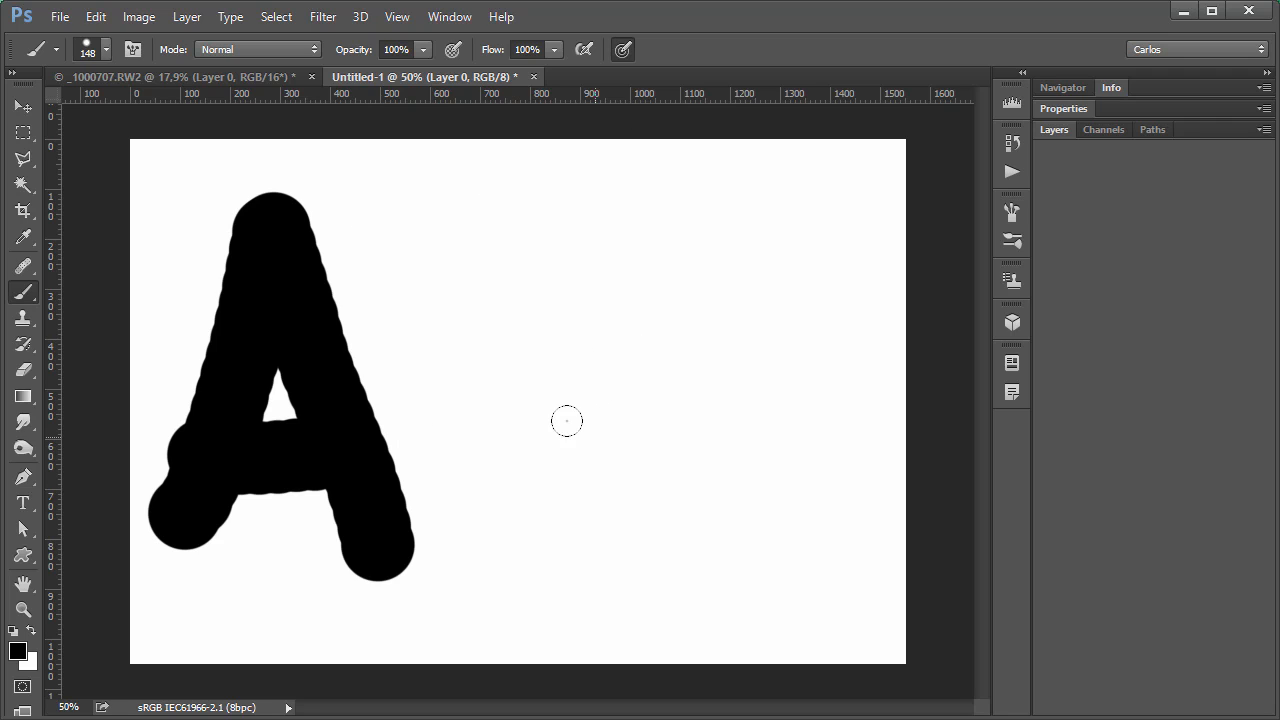
drag(532, 494, 685, 508)
drag(684, 438, 505, 432)
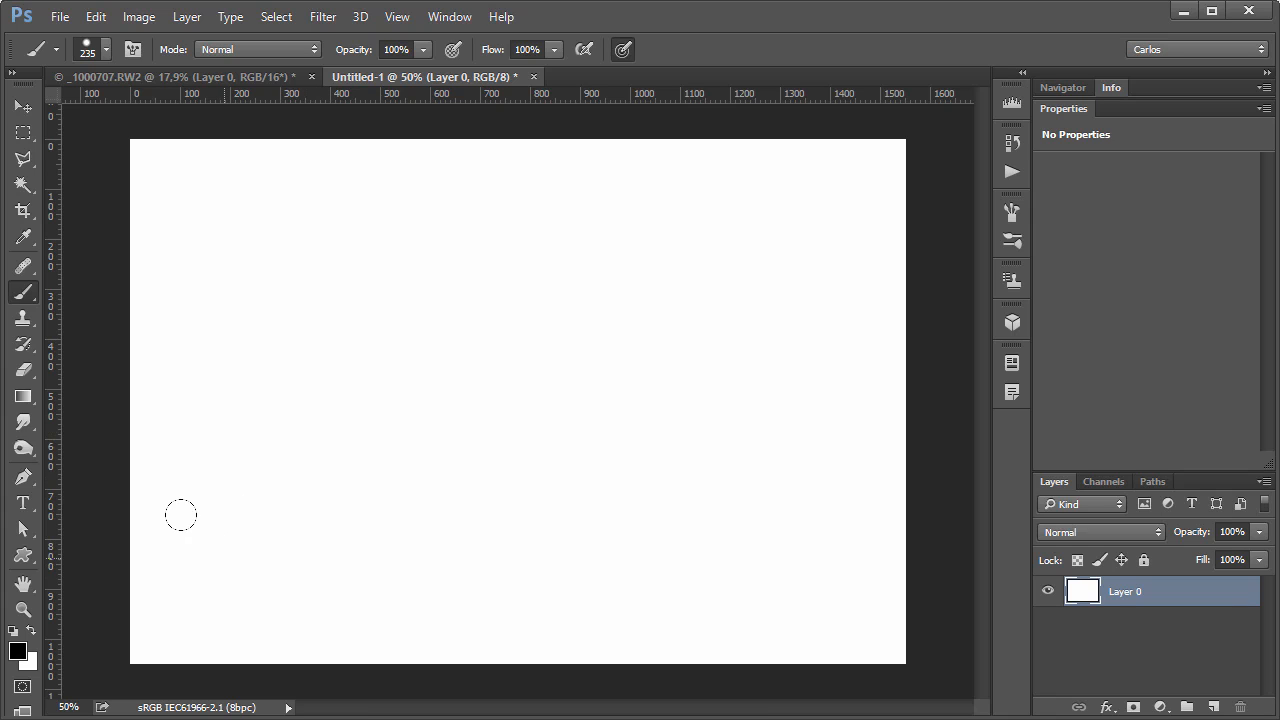
Paint a black zigzag stroke across the canvas, thin at the lower-left start and widening towards the right edge.
mouse_move(202, 542)
mouse_down()
mouse_move(223, 423)
mouse_move(377, 321)
mouse_move(606, 209)
mouse_move(915, 520)
mouse_up()
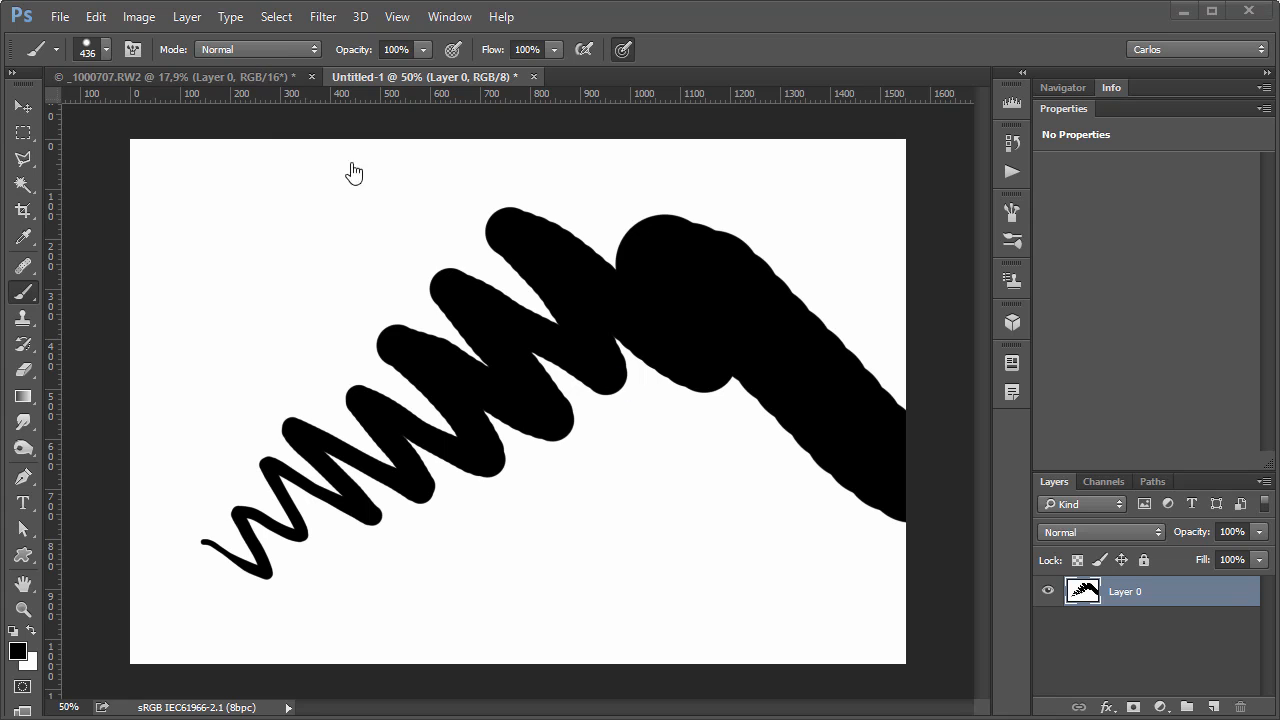
In the _1000707.RW2 photo, add a Curves adjustment layer that brightens the image and invert its layer mask to black.
click(234, 77)
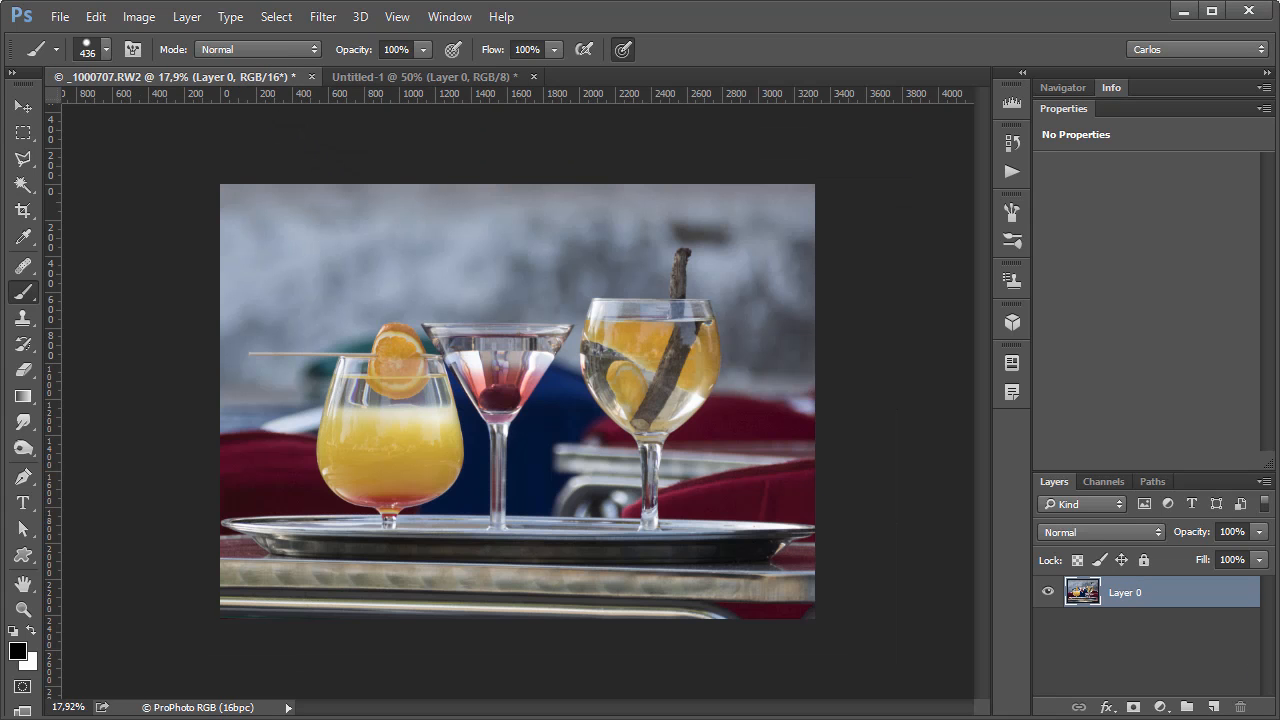
click(1160, 707)
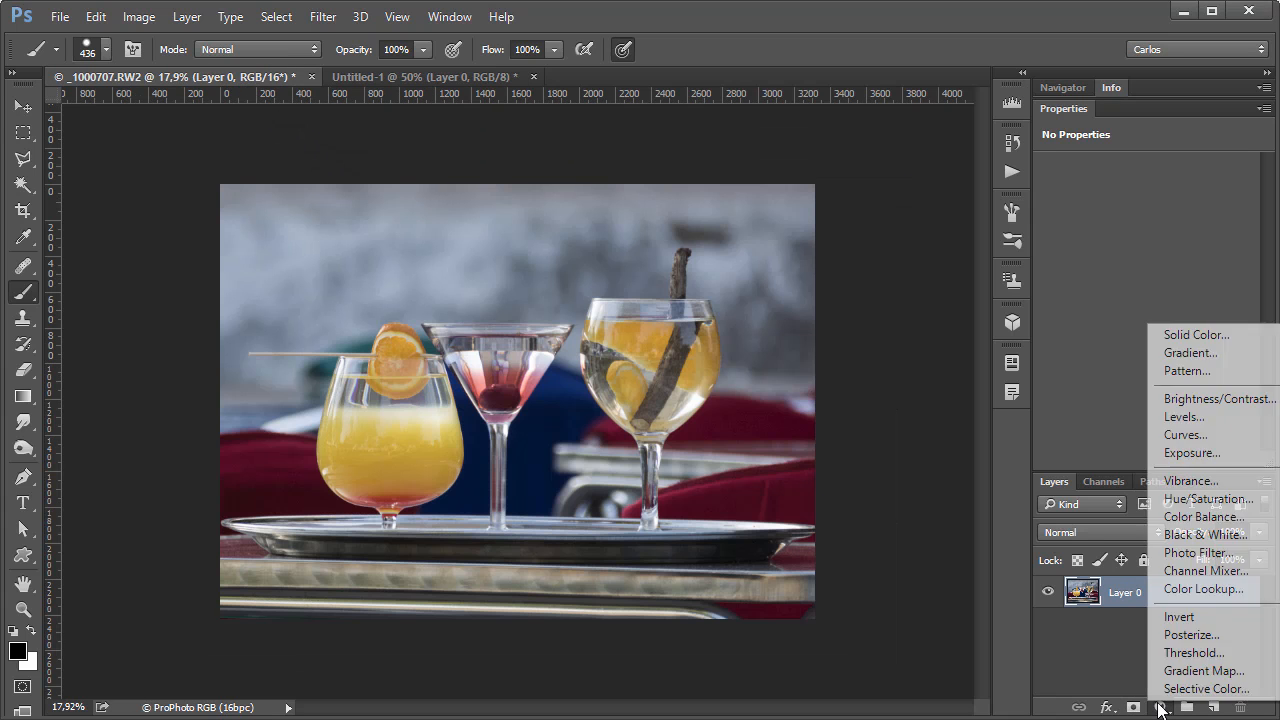
click(1182, 436)
drag(1172, 284, 1141, 263)
click(1133, 596)
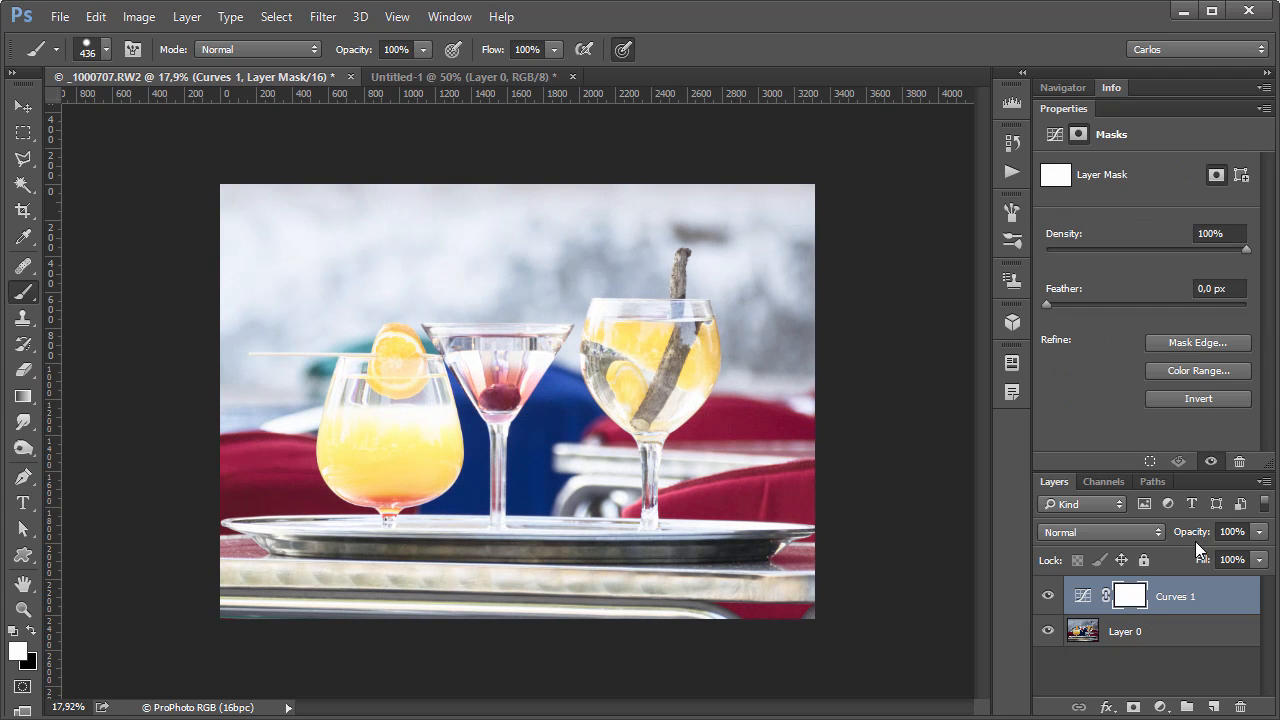
click(1199, 398)
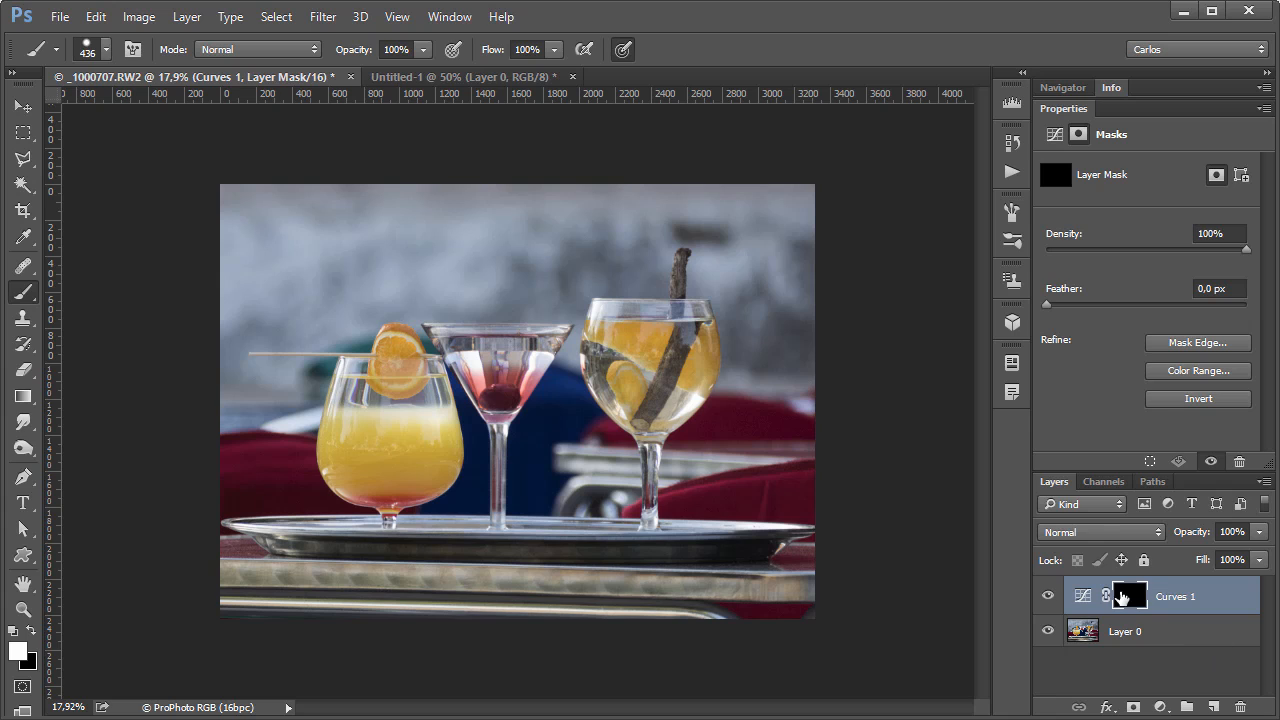
right_click(641, 342)
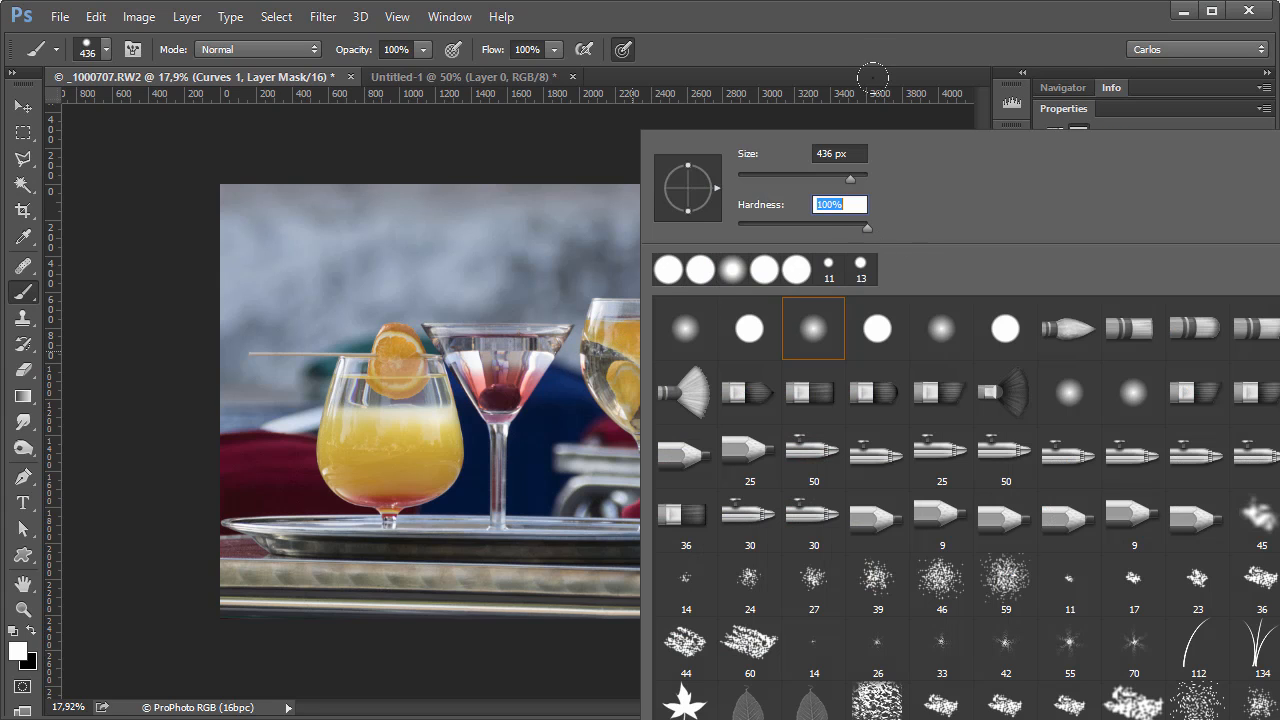
click(867, 45)
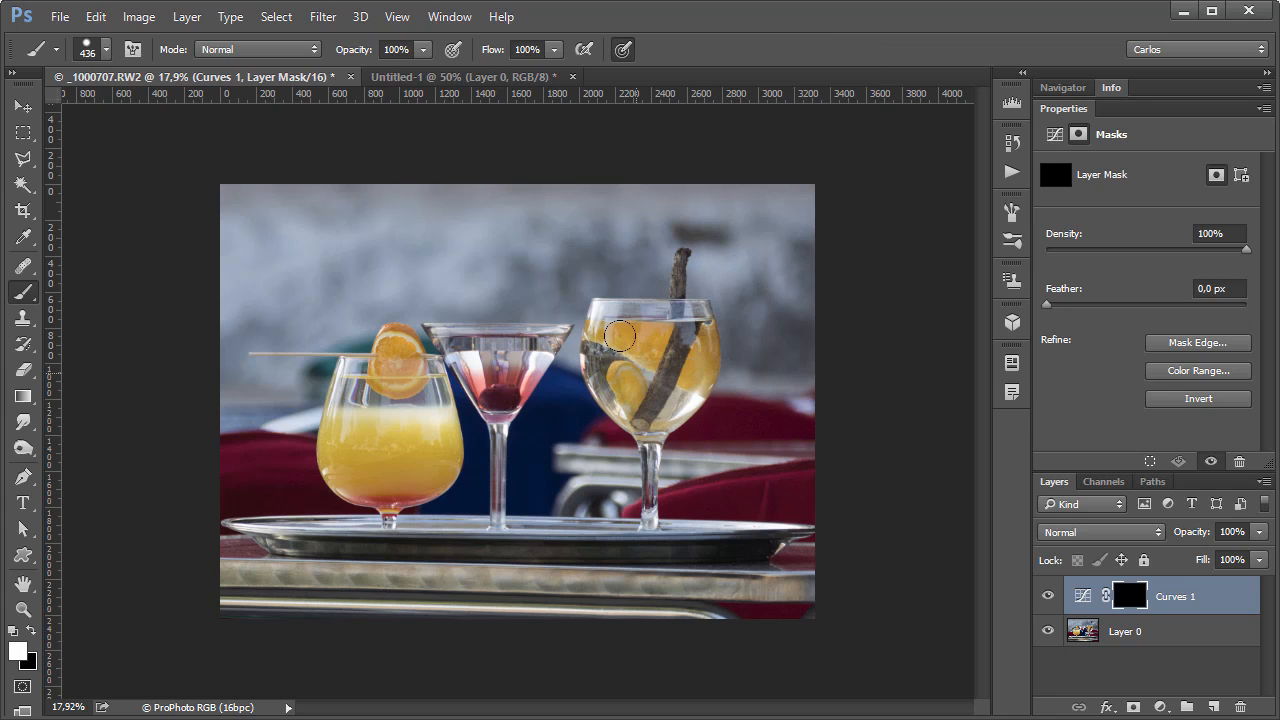
mouse_move(630, 336)
mouse_down()
mouse_move(603, 326)
mouse_move(660, 323)
mouse_move(628, 374)
mouse_move(602, 336)
mouse_move(657, 321)
mouse_move(624, 380)
mouse_move(650, 435)
mouse_move(650, 515)
mouse_move(630, 455)
mouse_move(665, 500)
mouse_up()
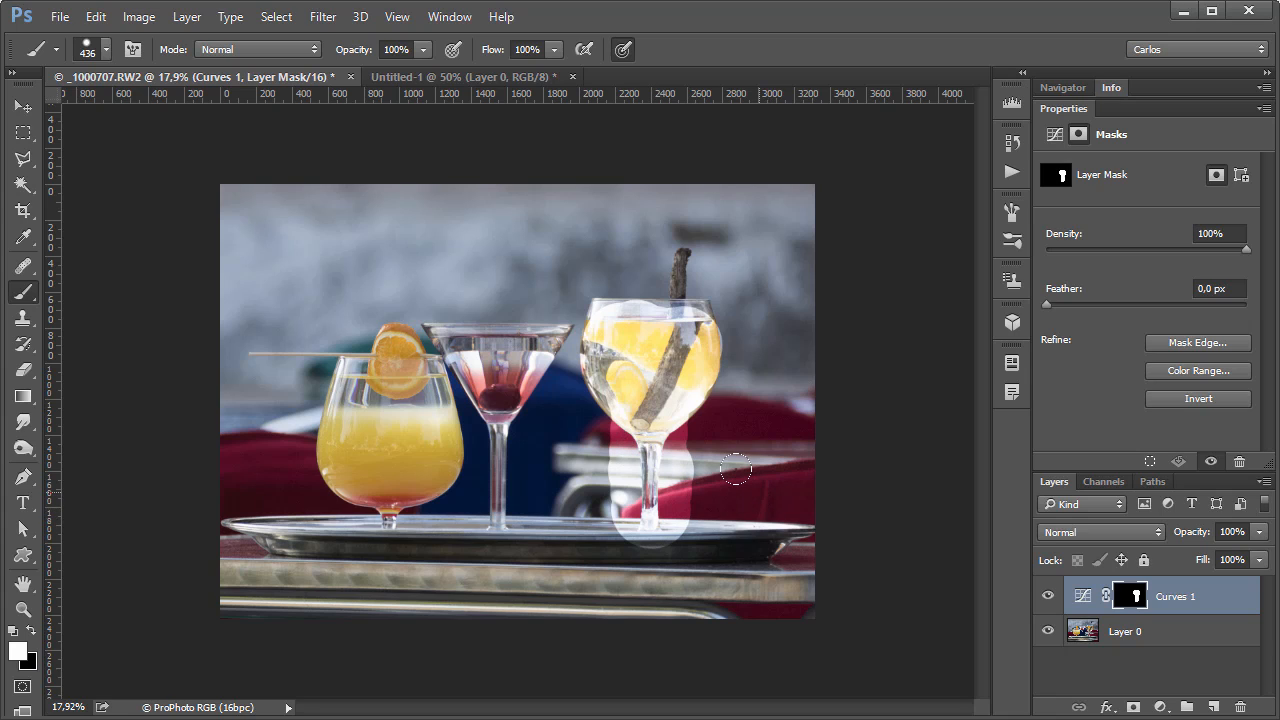
key(ctrl+z)
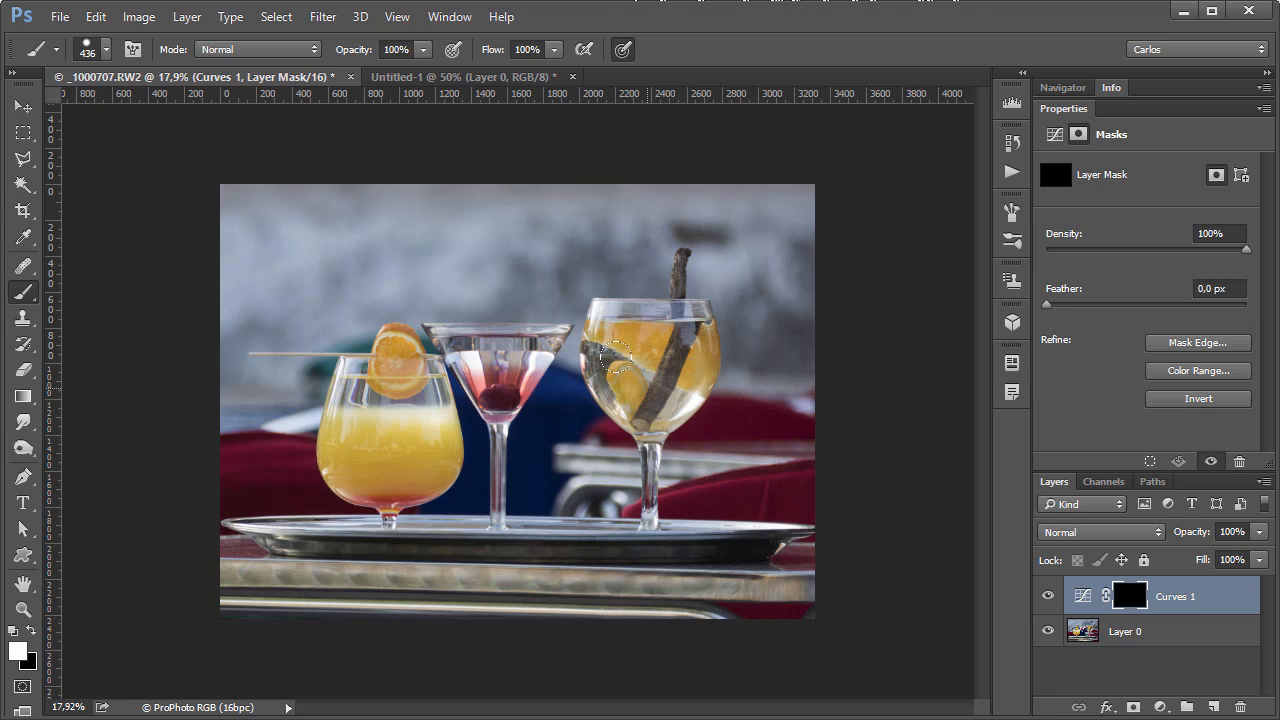
Paint white on the Curves mask over the rightmost cocktail glass, covering its bowl and stem within the edges.
mouse_move(619, 331)
mouse_down()
mouse_move(670, 395)
mouse_move(640, 340)
mouse_move(580, 304)
mouse_move(686, 305)
mouse_move(683, 370)
mouse_move(643, 391)
mouse_move(612, 392)
mouse_move(578, 322)
mouse_move(627, 414)
mouse_move(627, 487)
mouse_move(646, 516)
mouse_move(615, 365)
mouse_move(636, 418)
mouse_move(663, 385)
mouse_move(620, 334)
mouse_move(665, 329)
mouse_move(685, 308)
mouse_move(688, 337)
mouse_move(572, 313)
mouse_move(599, 381)
mouse_move(661, 418)
mouse_move(658, 392)
mouse_up()
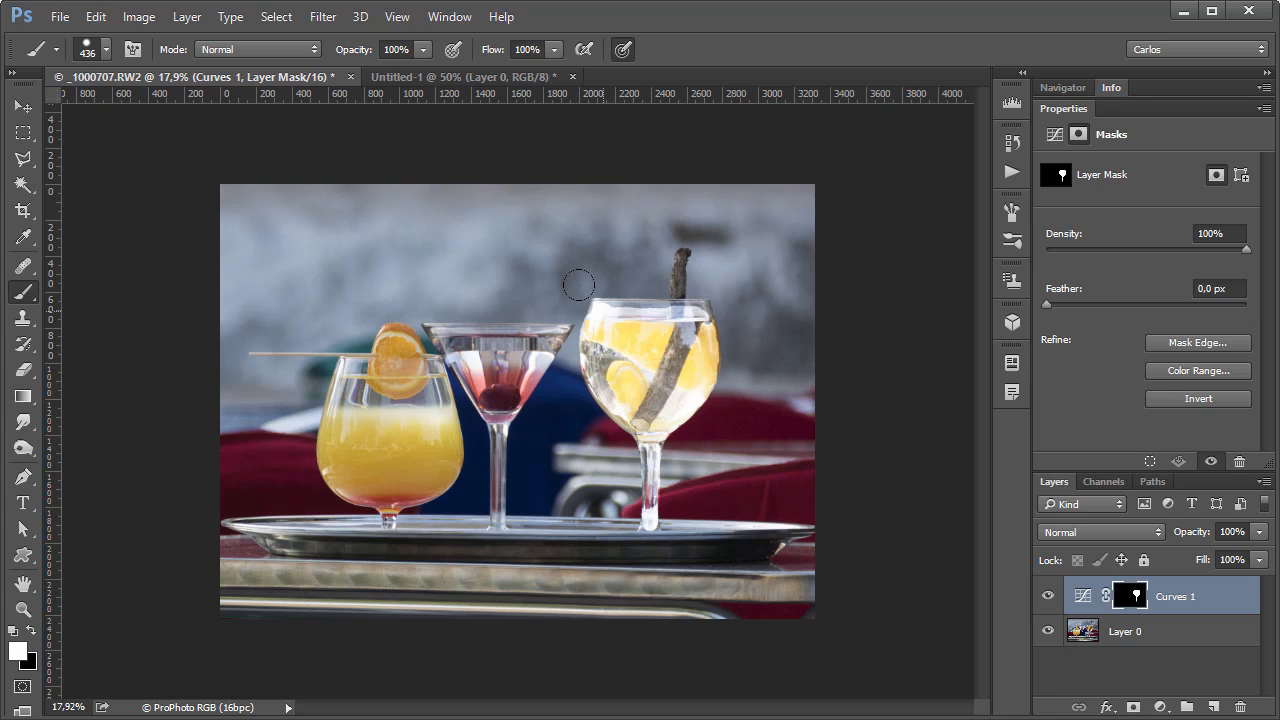
mouse_move(619, 293)
mouse_down()
mouse_move(692, 298)
mouse_move(613, 290)
mouse_up()
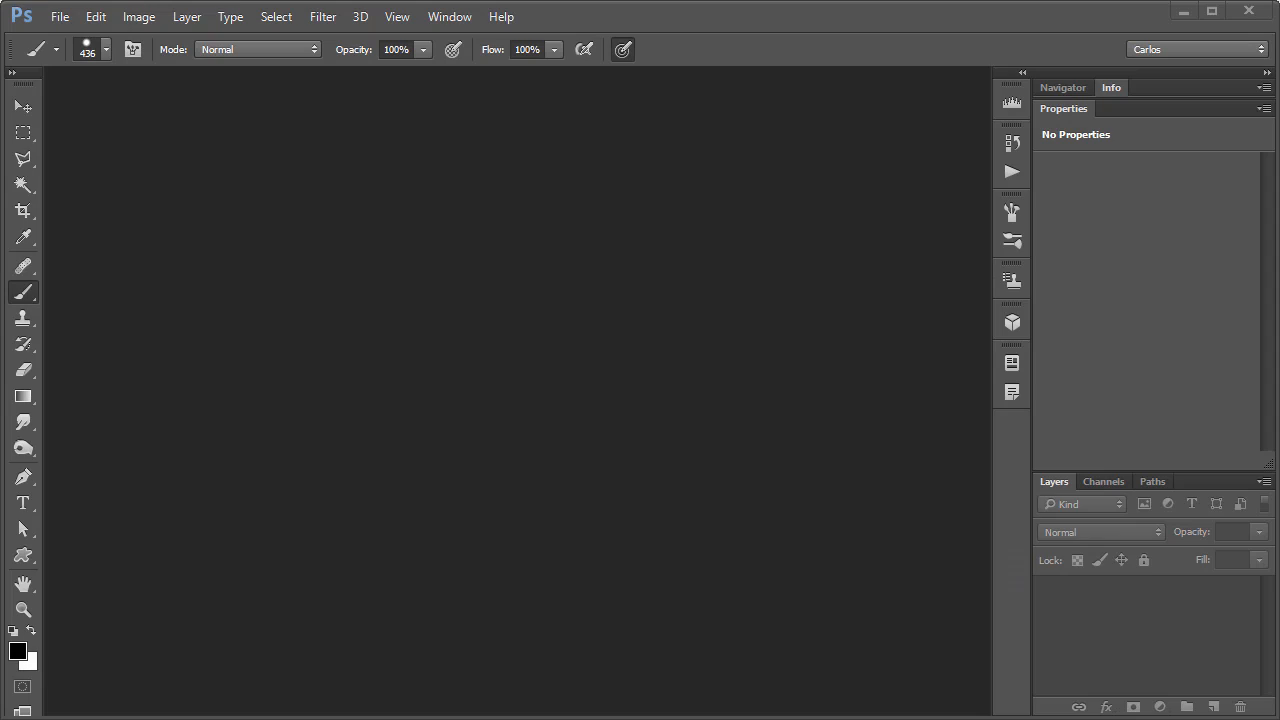
Search the Windows Control Panel for "wacom", open the Wacom tablet properties, and close the Control Panel window.
text(wacom)
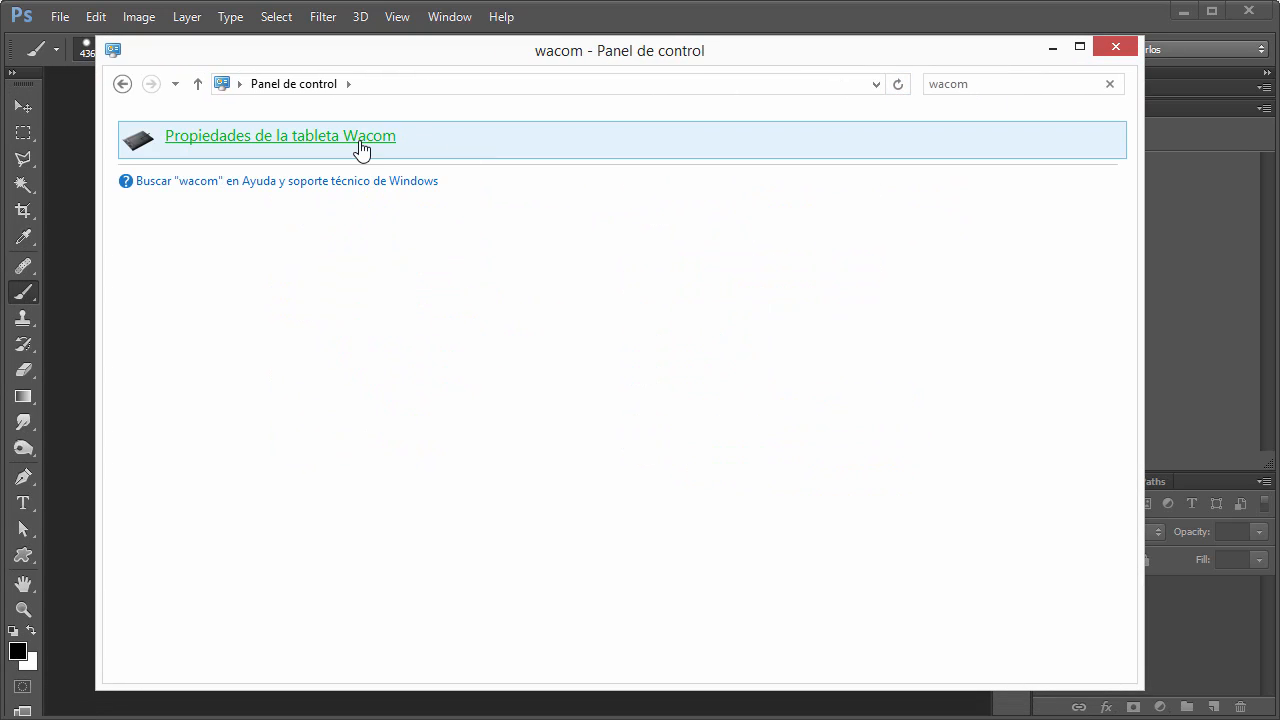
click(371, 137)
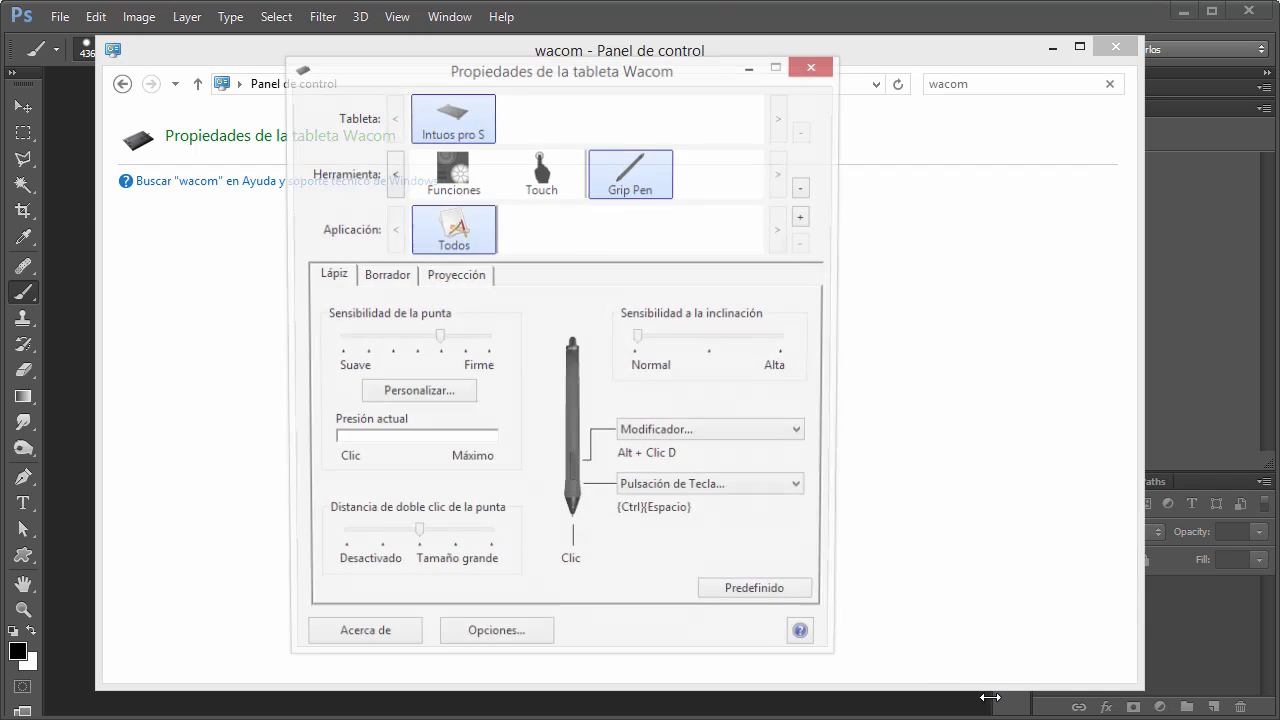
click(1117, 48)
click(1117, 48)
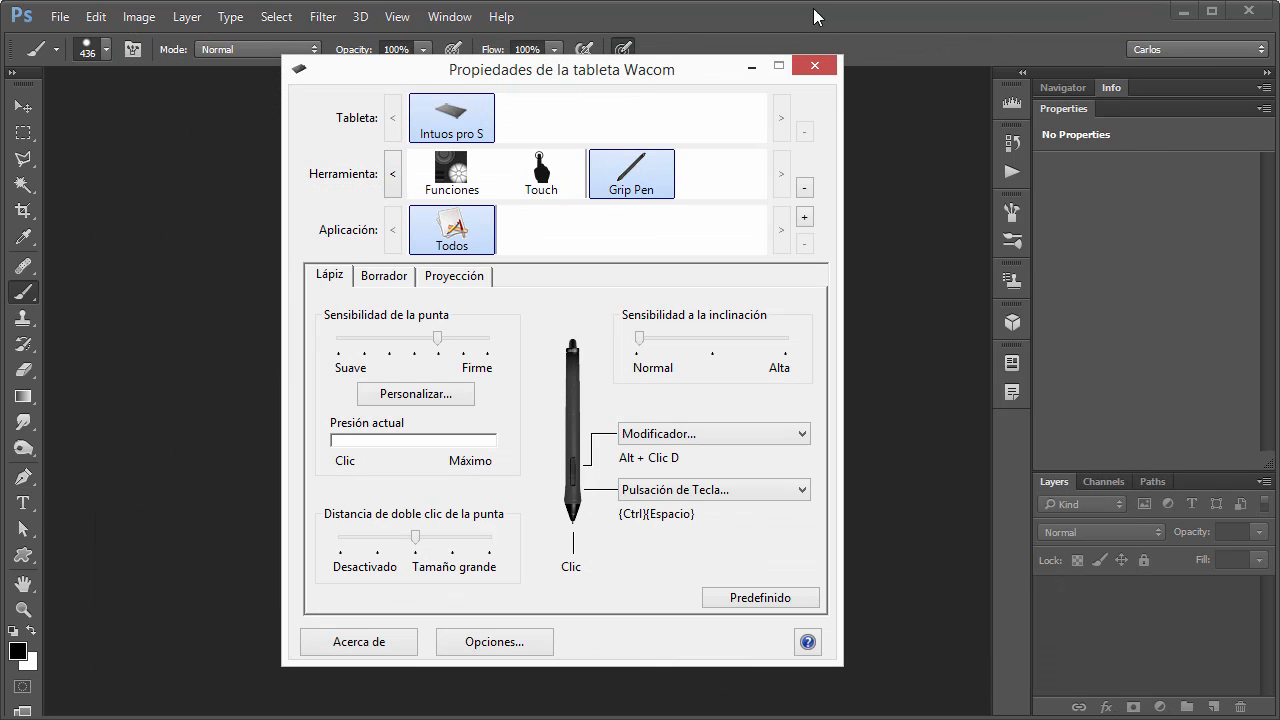
drag(626, 82, 592, 59)
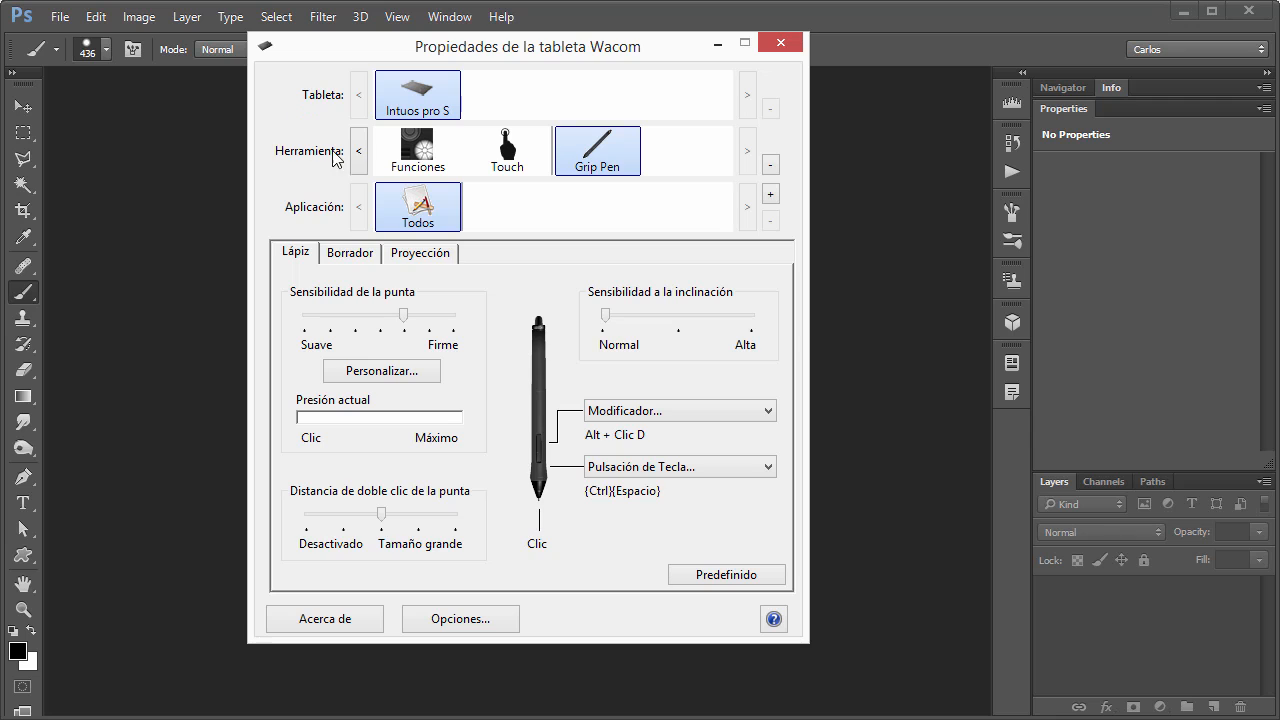
Review the Wacom settings available for the Funciones, Touch and Grip Pen tools.
click(418, 152)
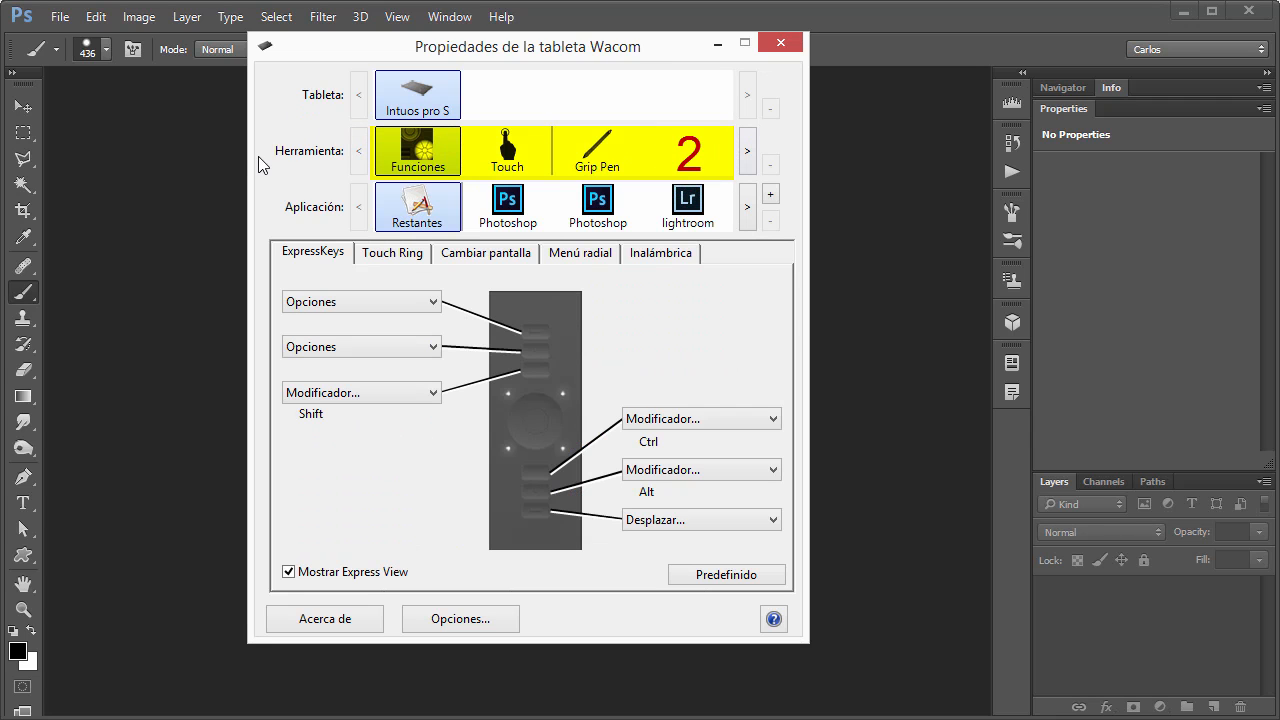
click(505, 160)
click(588, 163)
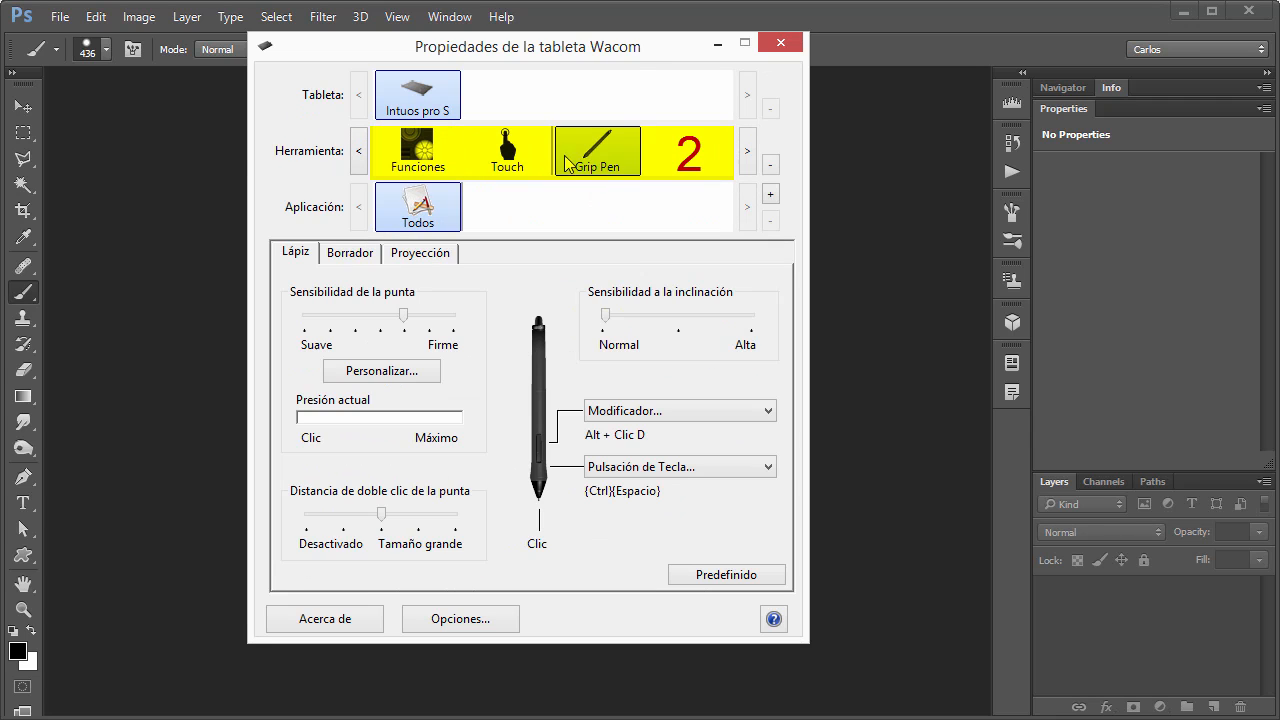
click(516, 160)
click(420, 162)
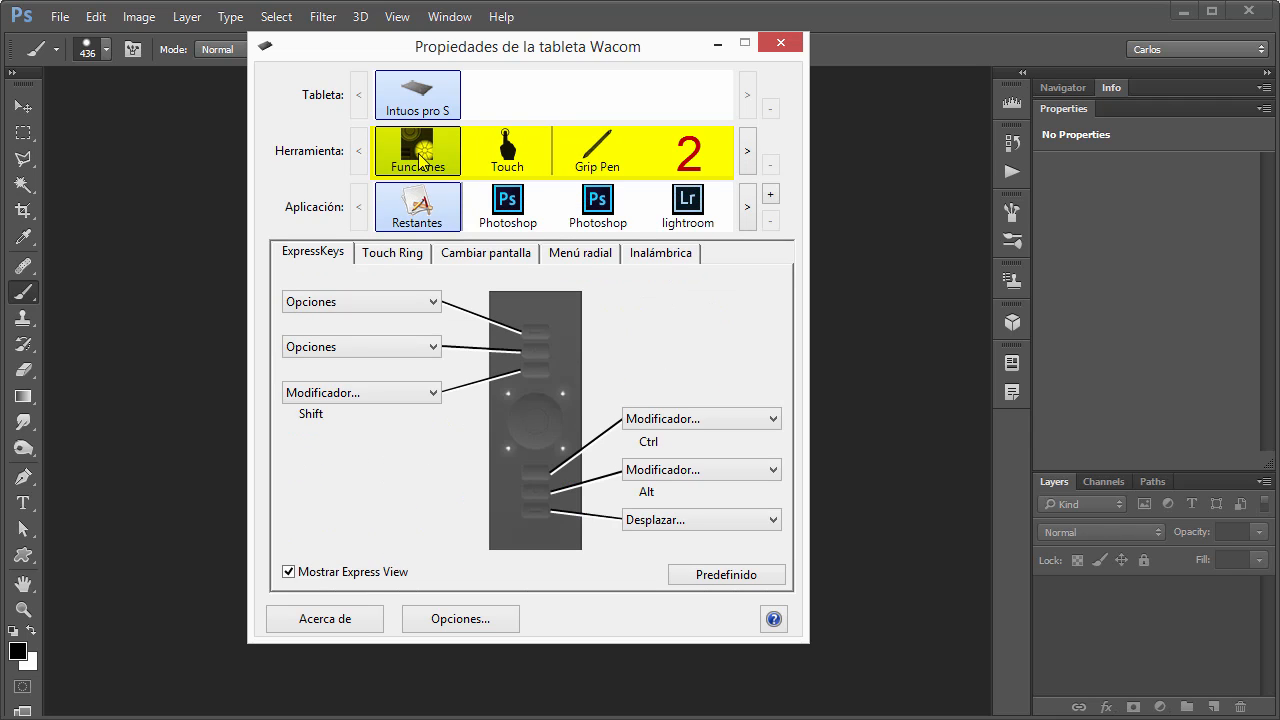
click(507, 155)
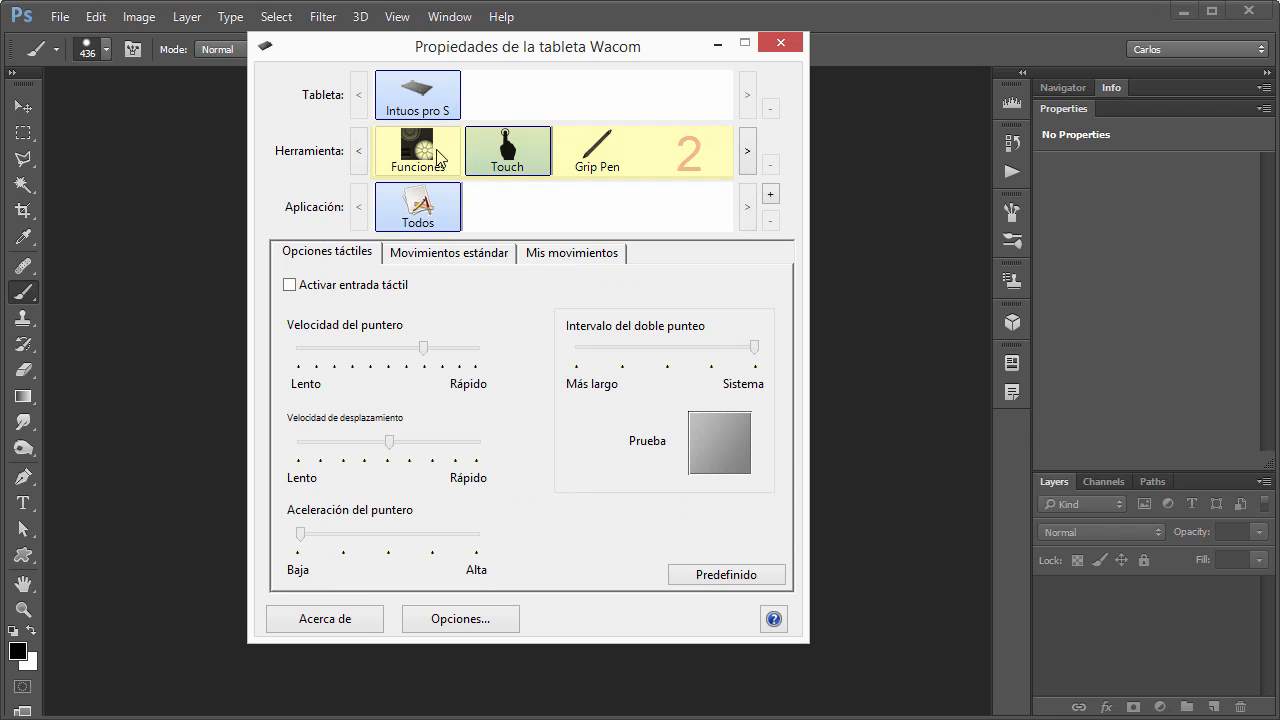
click(430, 152)
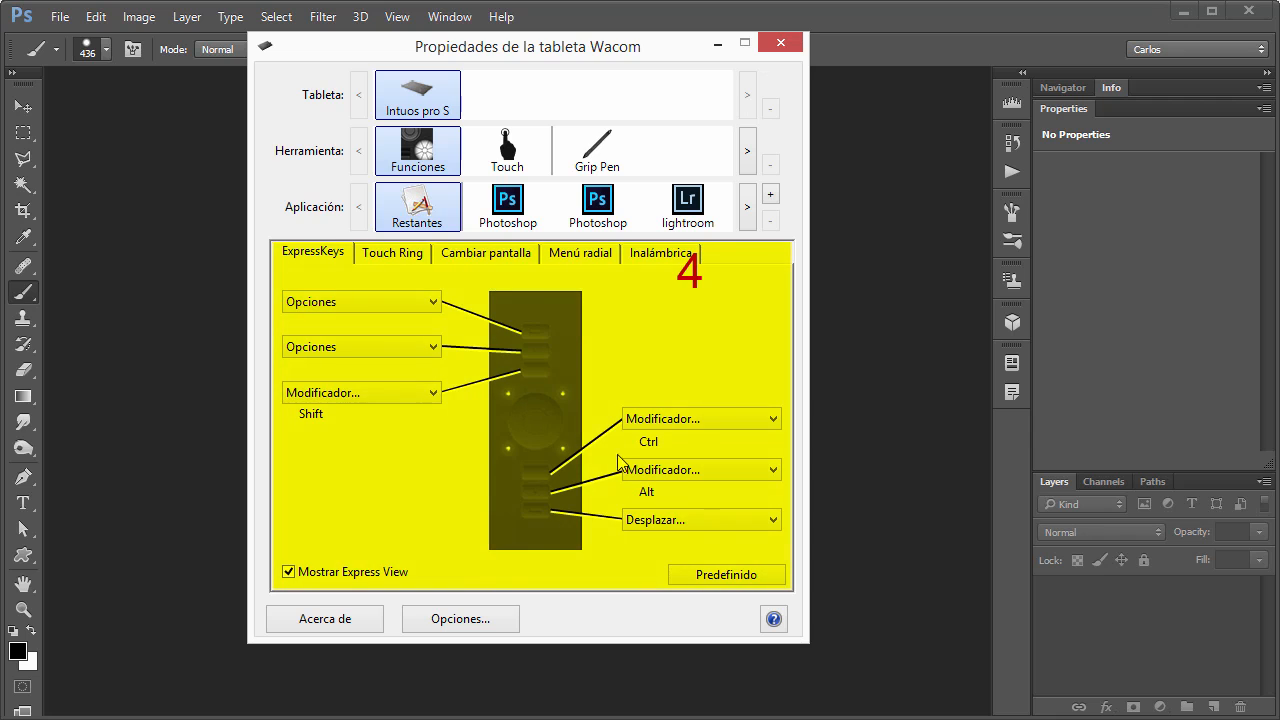
Look through the Touch Ring, Cambiar pantalla and ExpressKeys settings, including the ExpressKeys assigned for Photoshop.
click(380, 255)
click(486, 255)
click(320, 253)
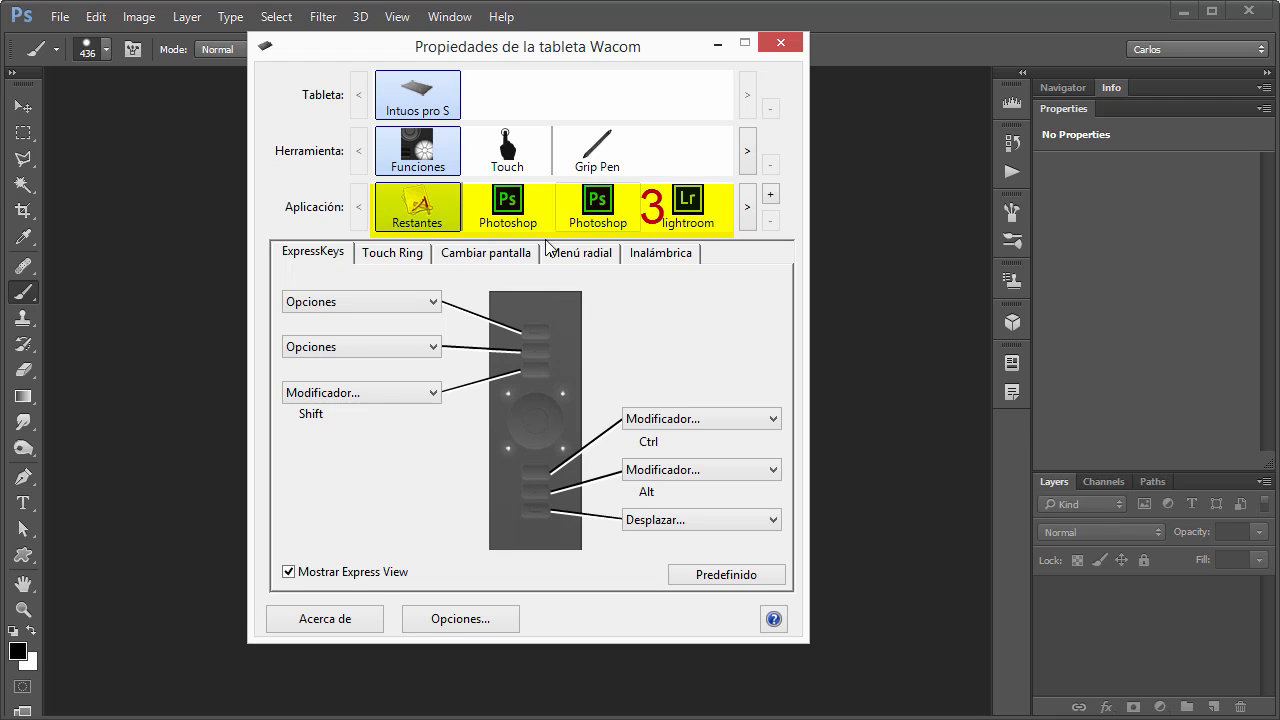
click(507, 208)
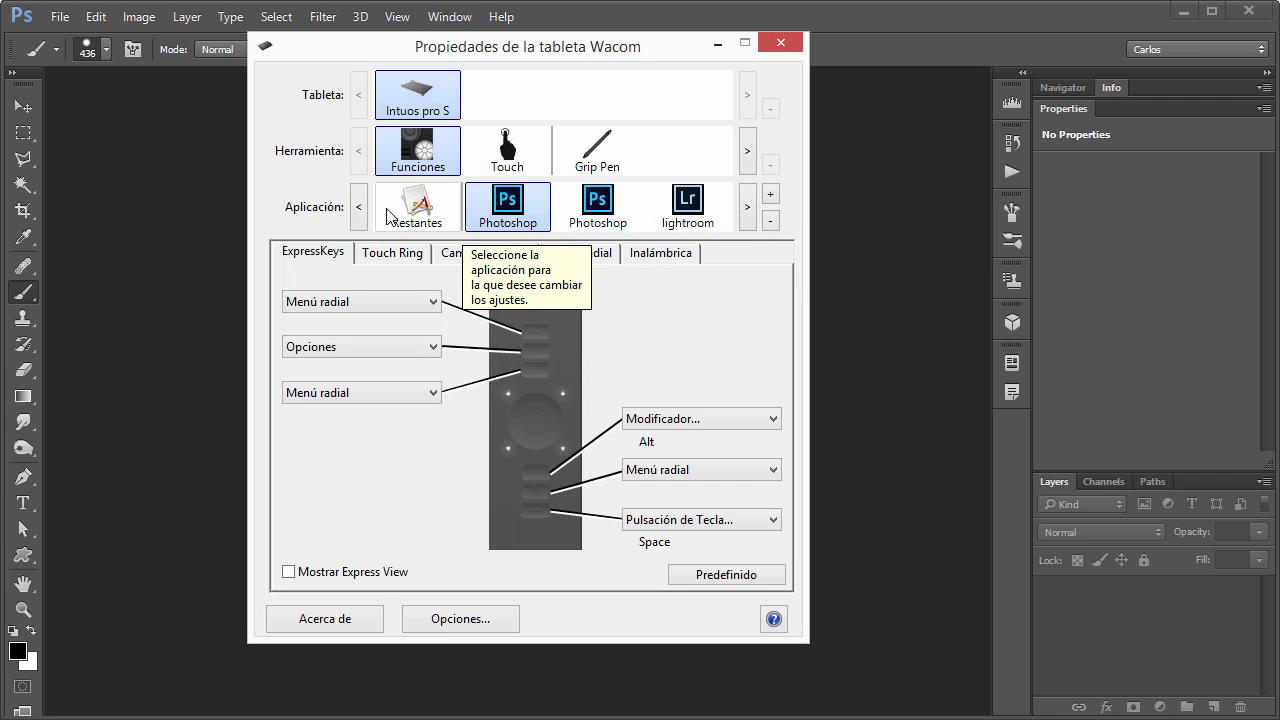
Add firefox to the applications with custom tablet settings and remove it from the list again.
click(771, 198)
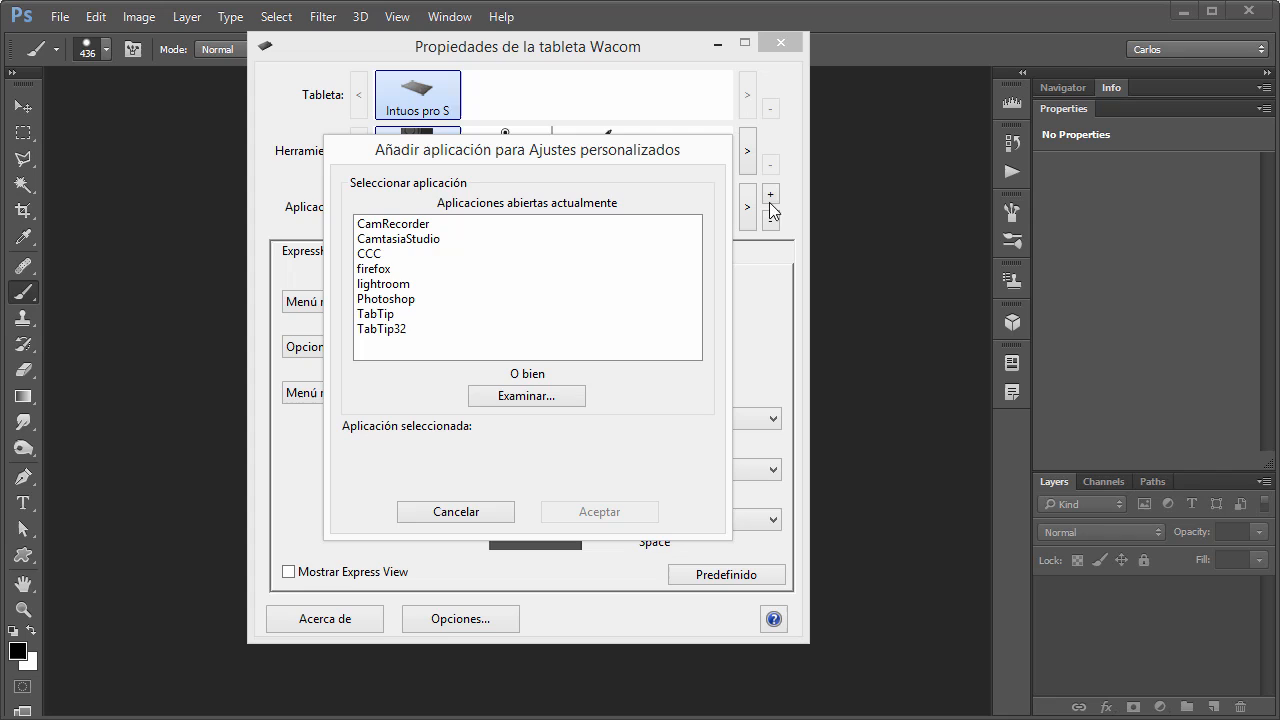
click(386, 270)
key(Return)
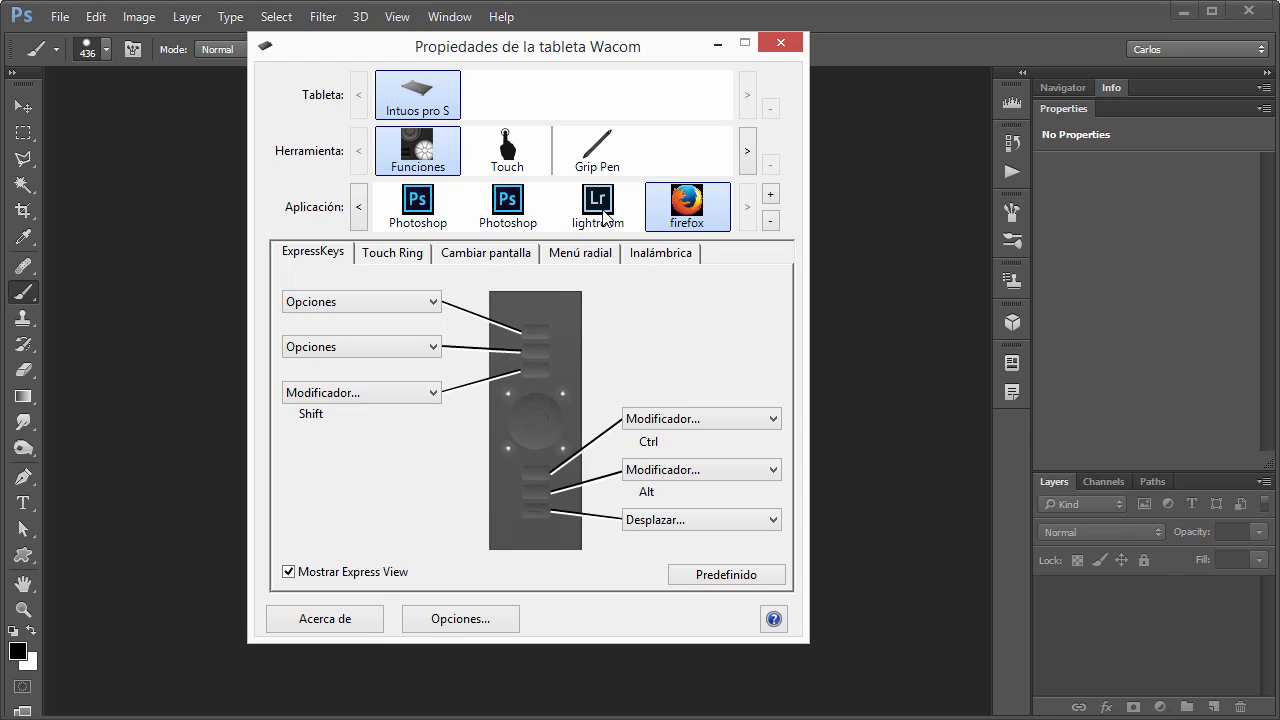
click(770, 220)
click(497, 404)
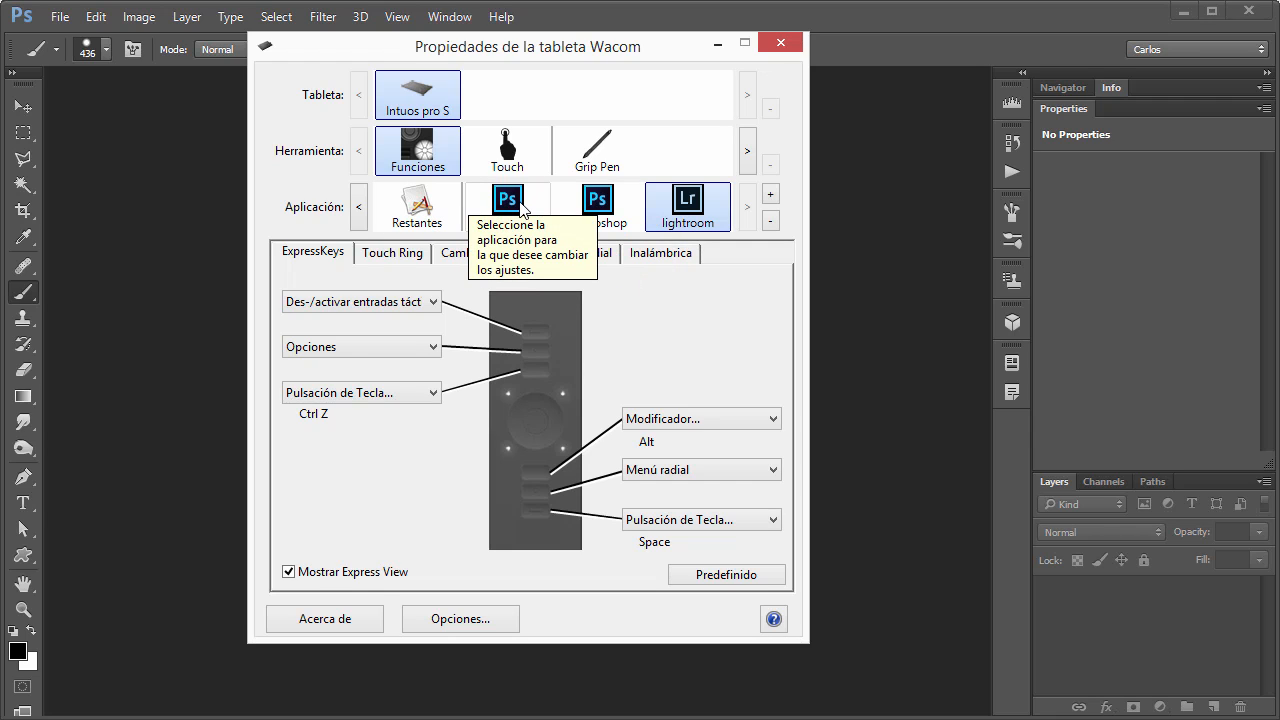
Compare the application entries of the Funciones tool with those of the Touch tool.
click(419, 213)
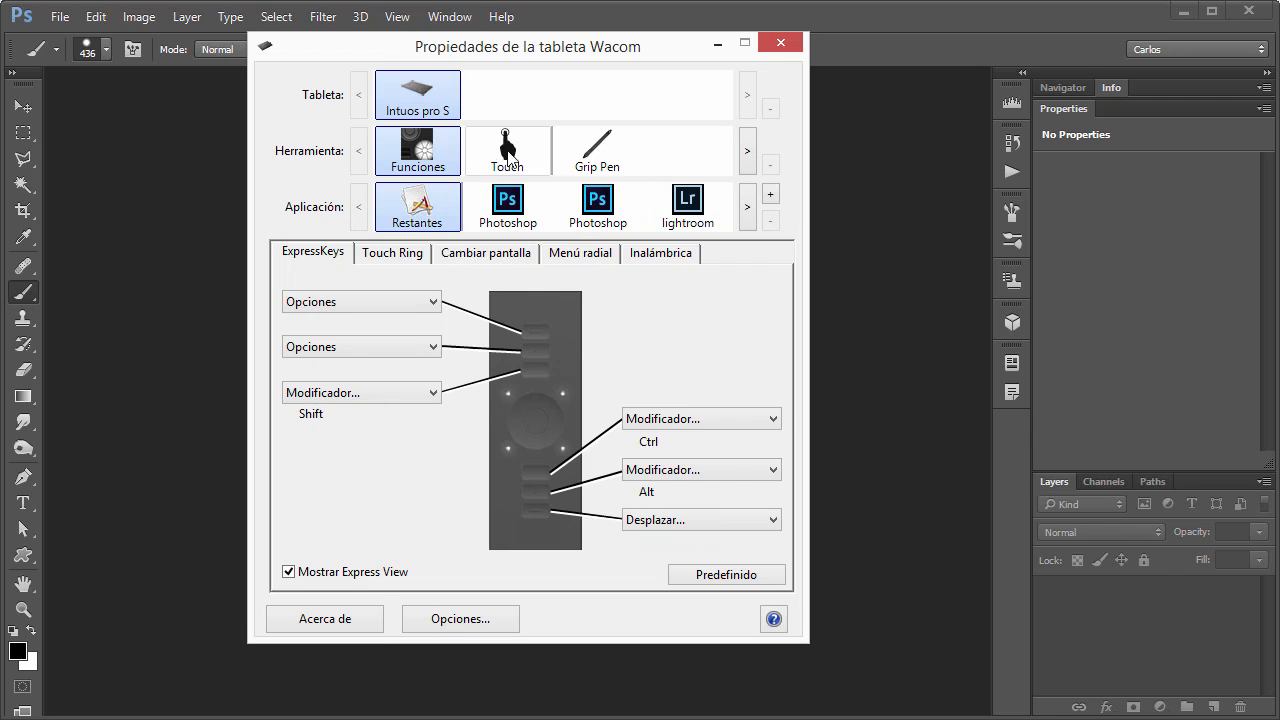
click(505, 162)
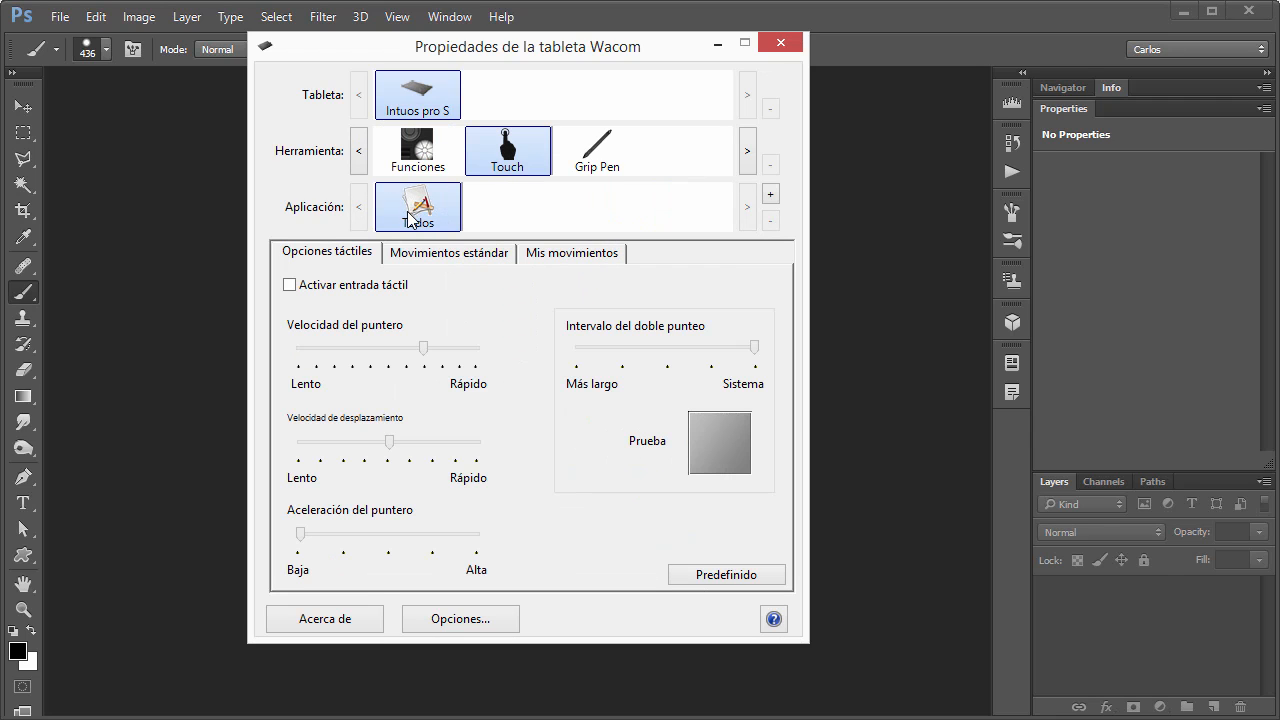
click(423, 163)
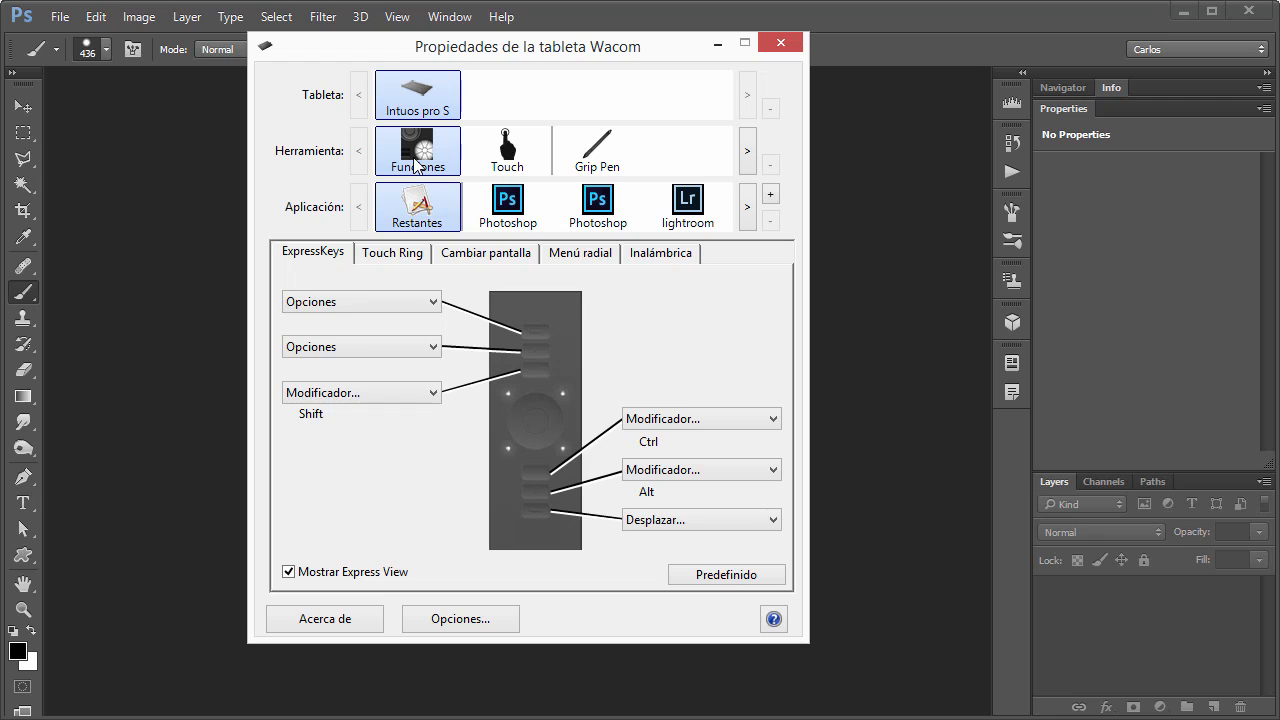
Examine the functions available for the first ExpressKey under Restantes, including the key and click choices of Modificador.
click(248, 718)
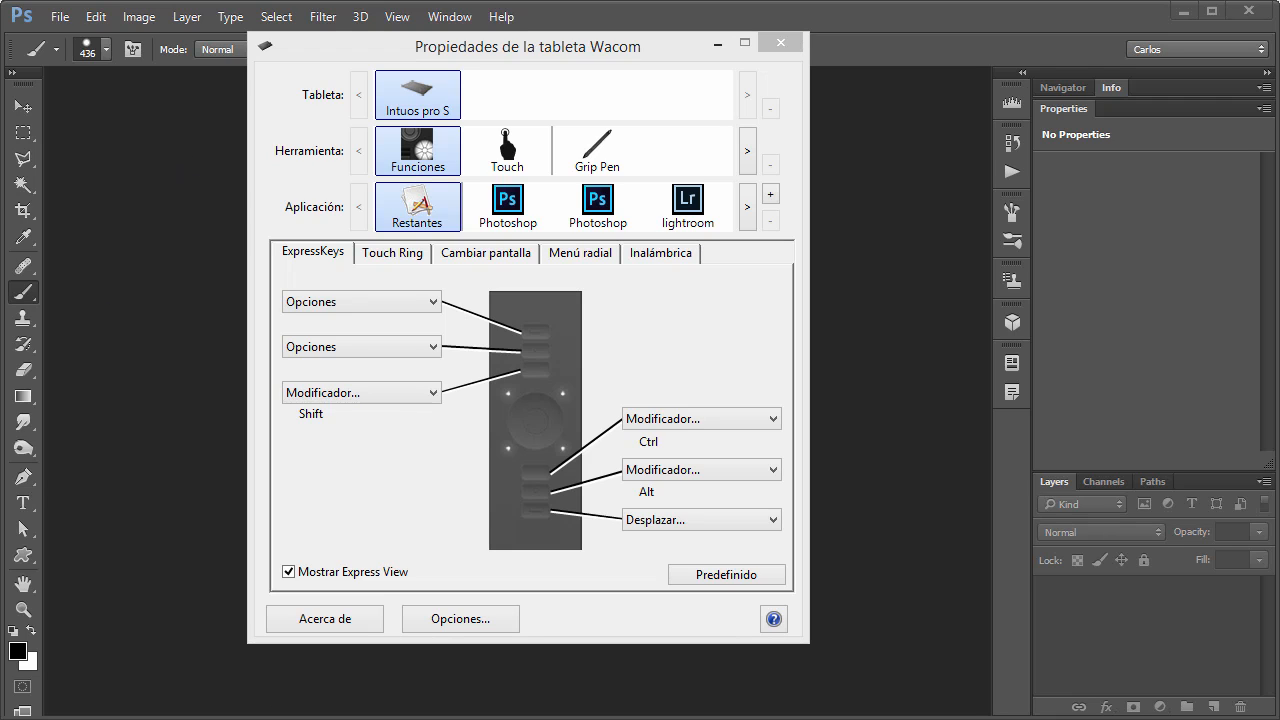
click(412, 163)
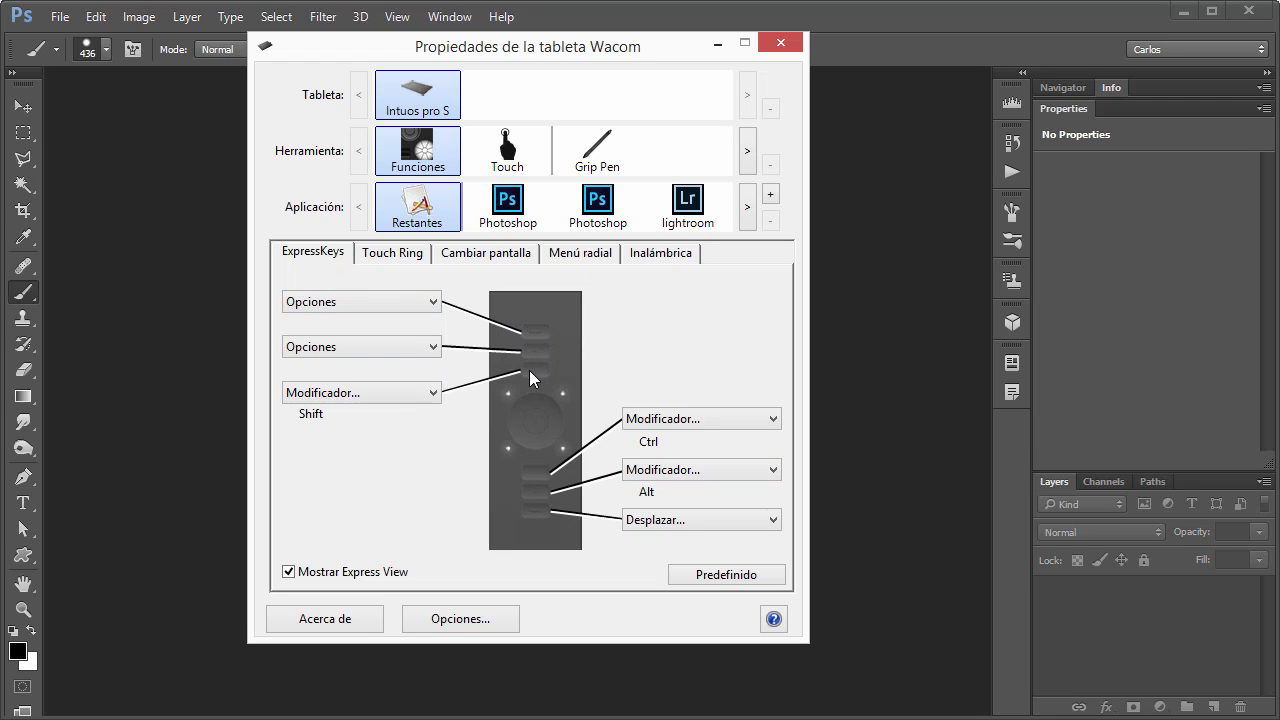
click(418, 302)
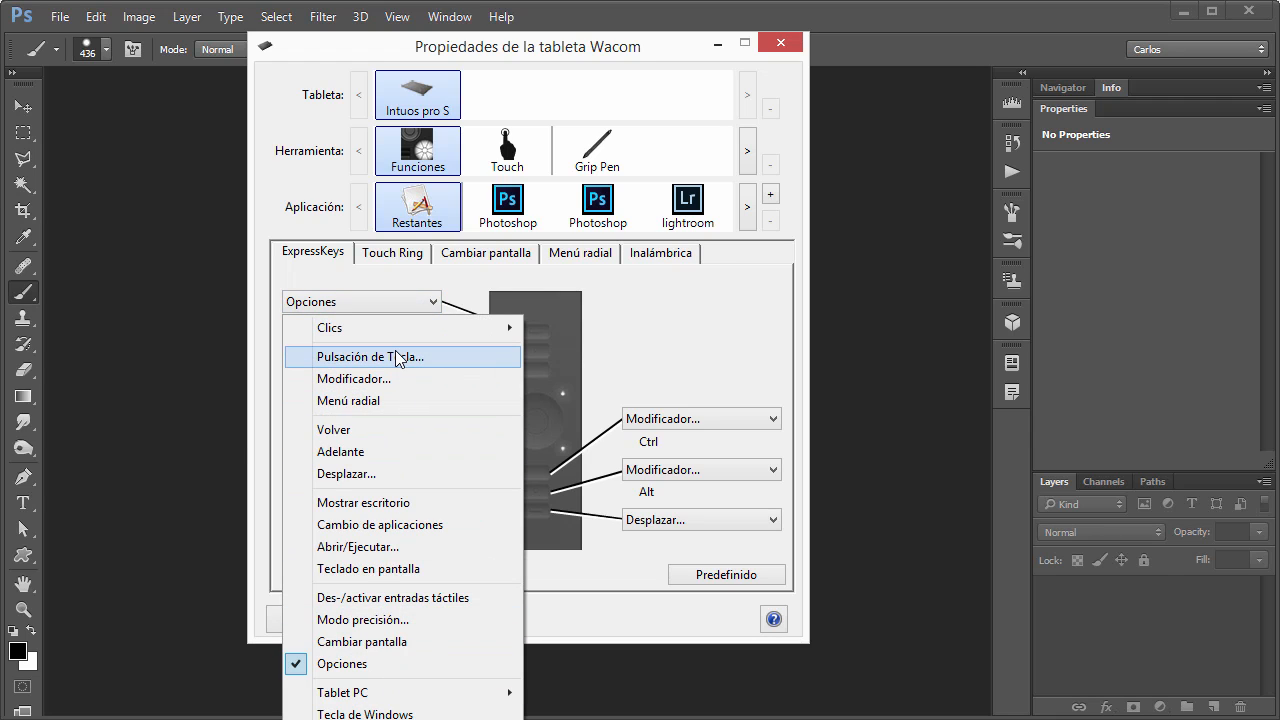
mouse_move(393, 330)
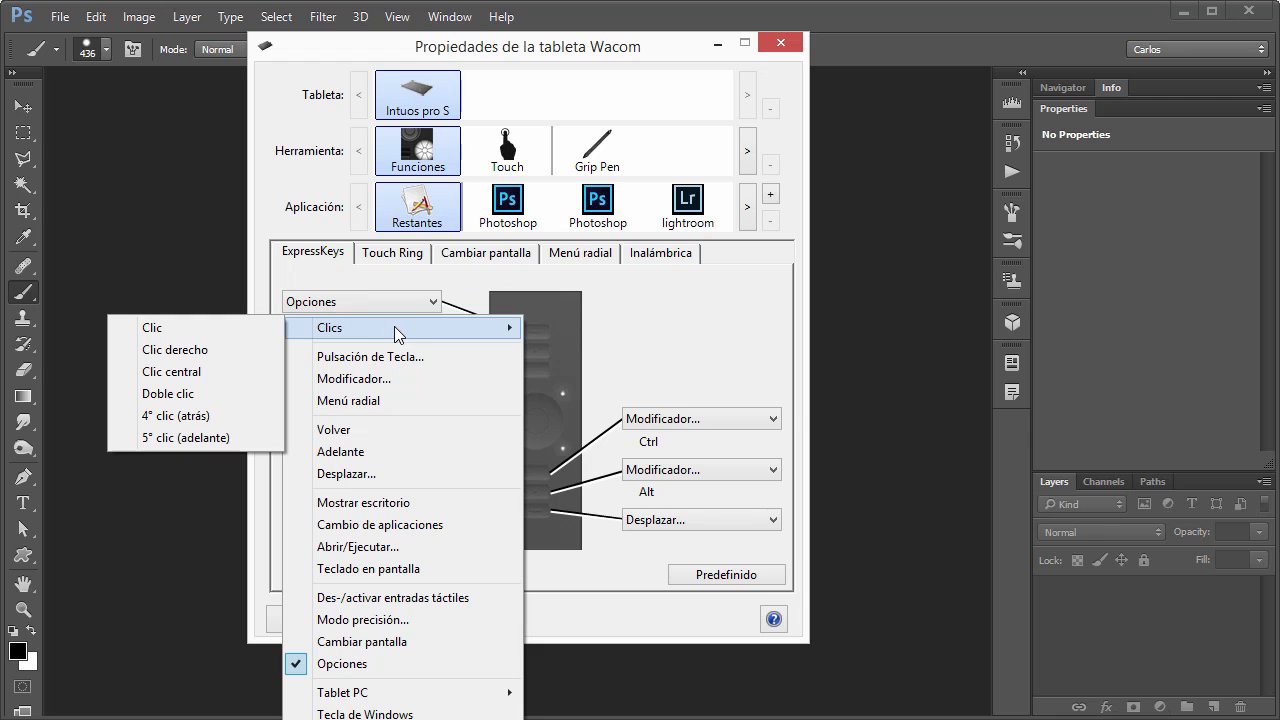
click(391, 379)
click(476, 405)
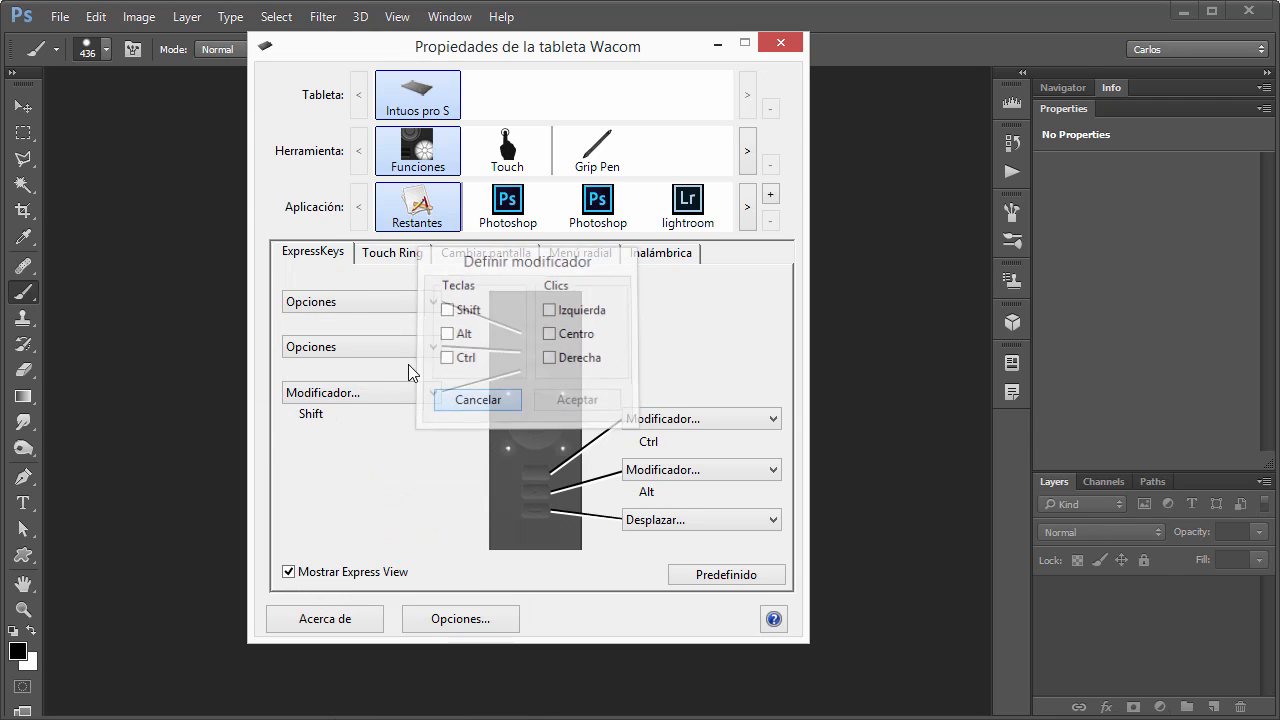
click(379, 302)
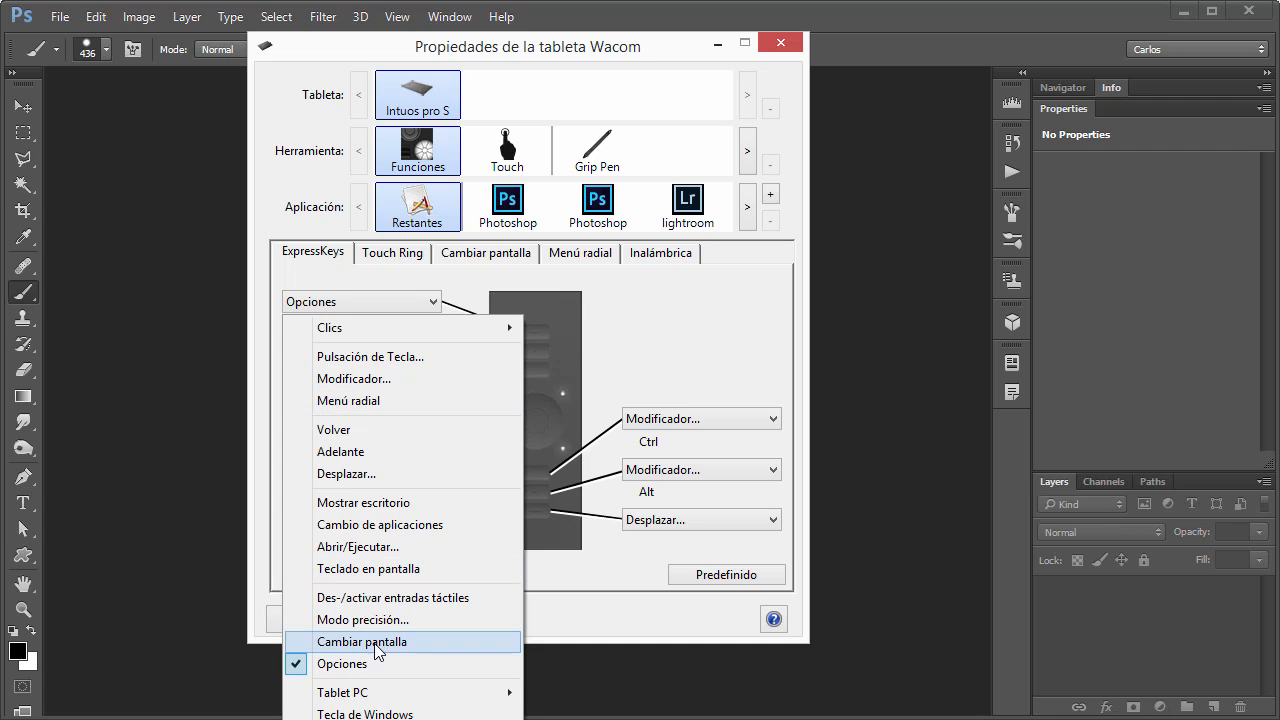
Assign Modo precisión to the first ExpressKey for Photoshop and set its precision level.
click(522, 212)
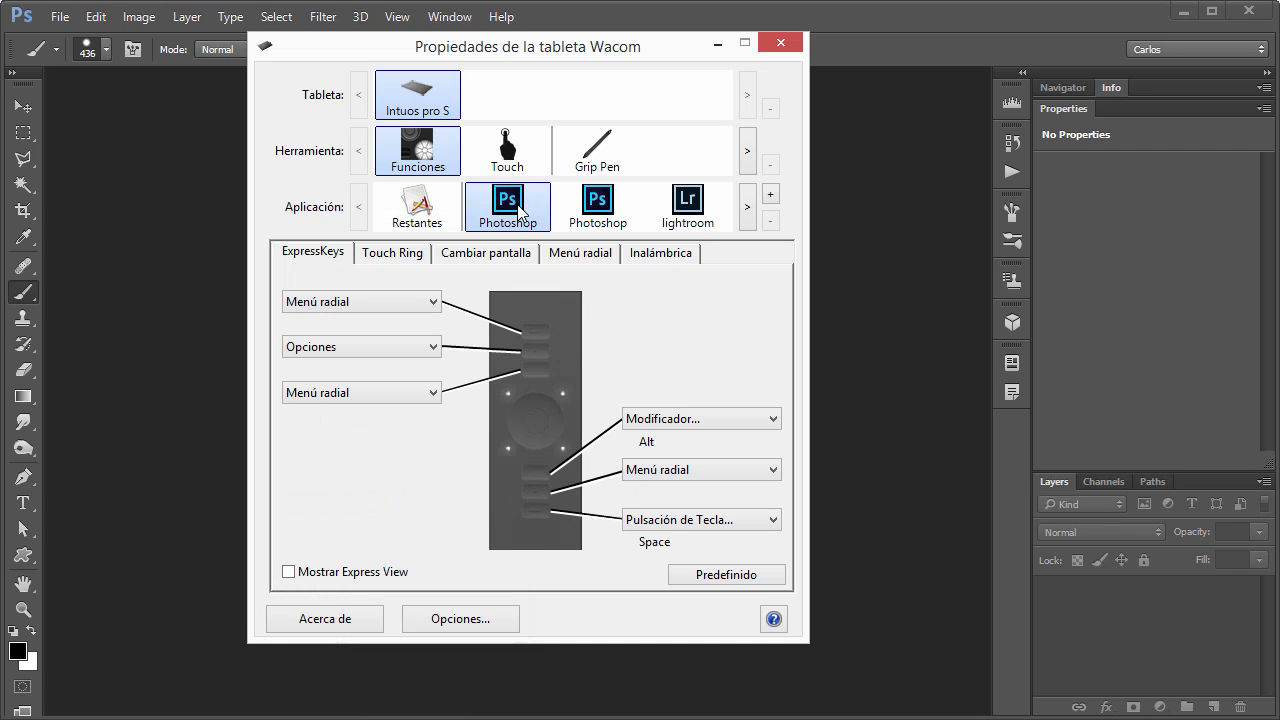
click(368, 304)
click(346, 622)
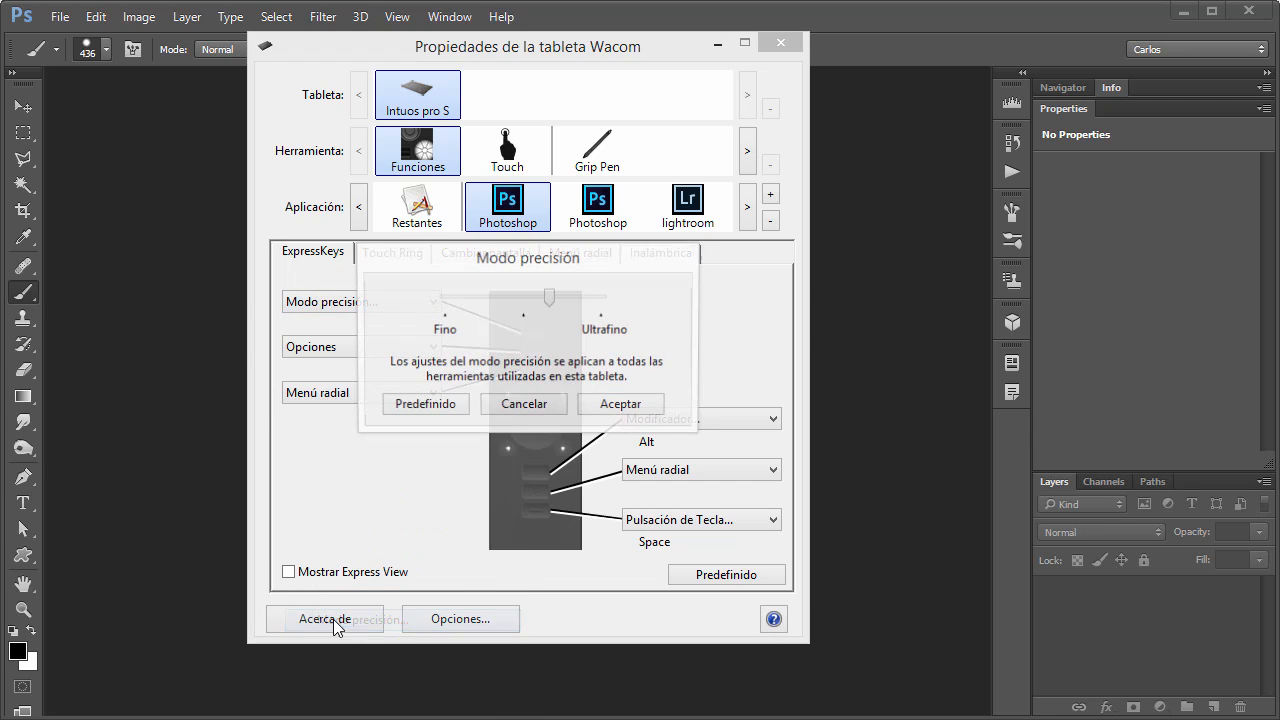
click(514, 299)
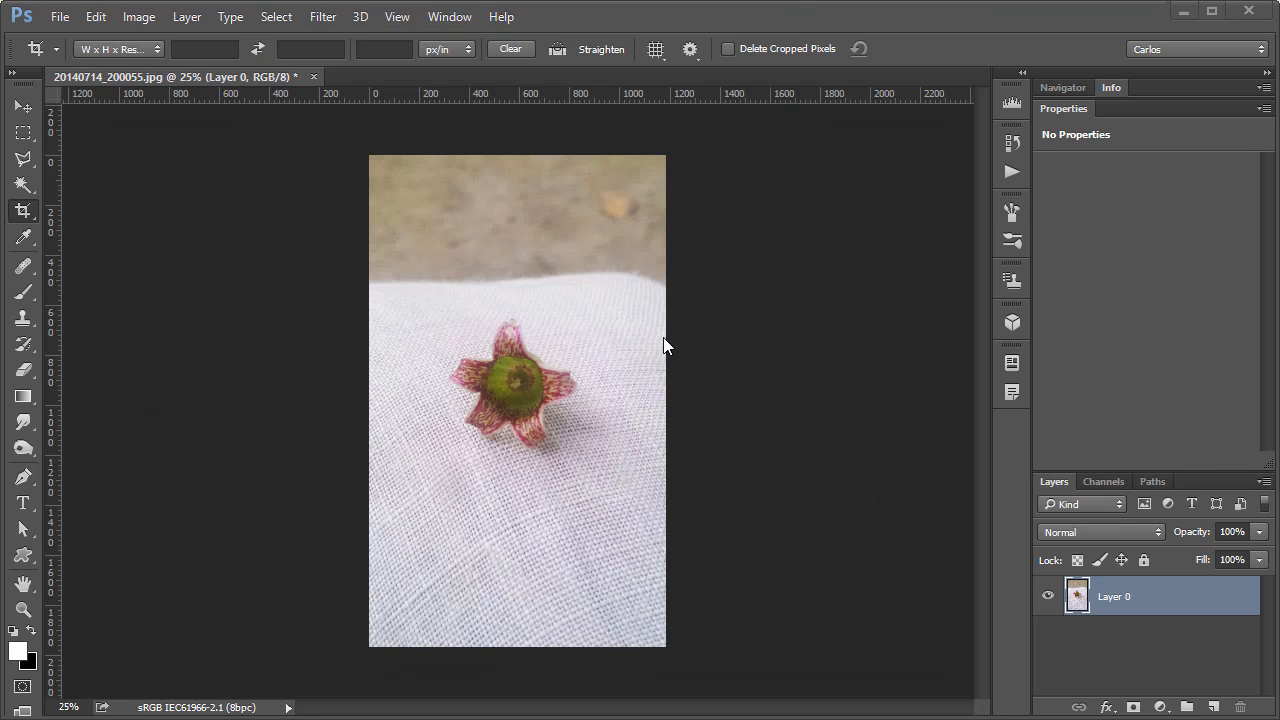
Select the flower's upper petal freehand with the Lasso tool, using the tablet's precision mode.
key(l)
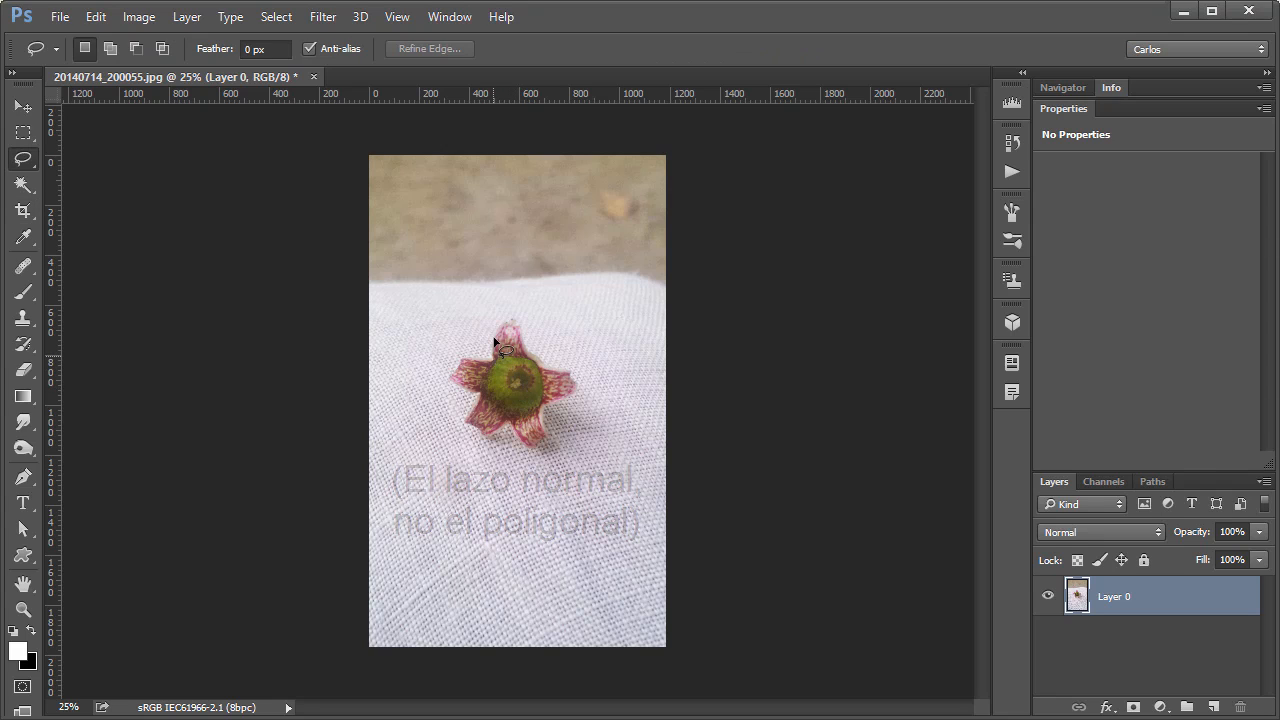
mouse_move(494, 346)
mouse_down()
mouse_move(511, 315)
mouse_move(540, 381)
mouse_up()
click(531, 392)
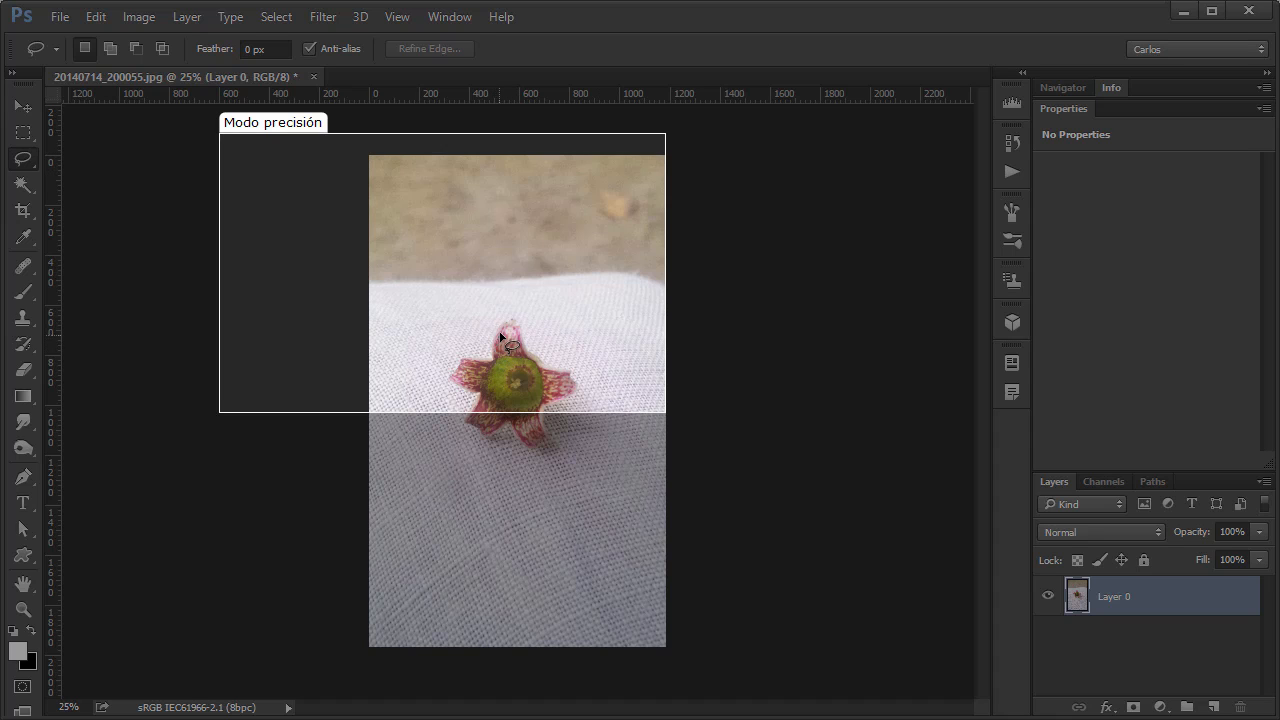
drag(506, 325, 534, 361)
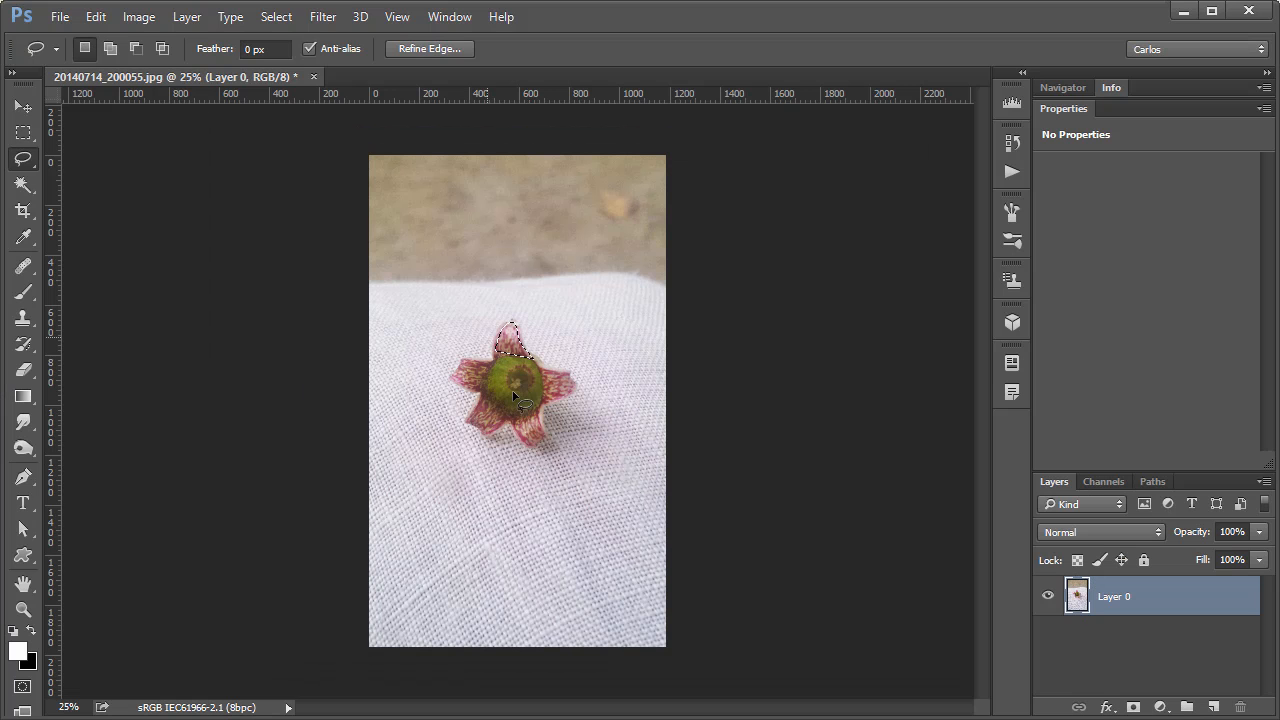
Switch to the Wacom tablet properties, turn on Mostrar Express View for Restantes and turn it off again.
key(alt+Tab)
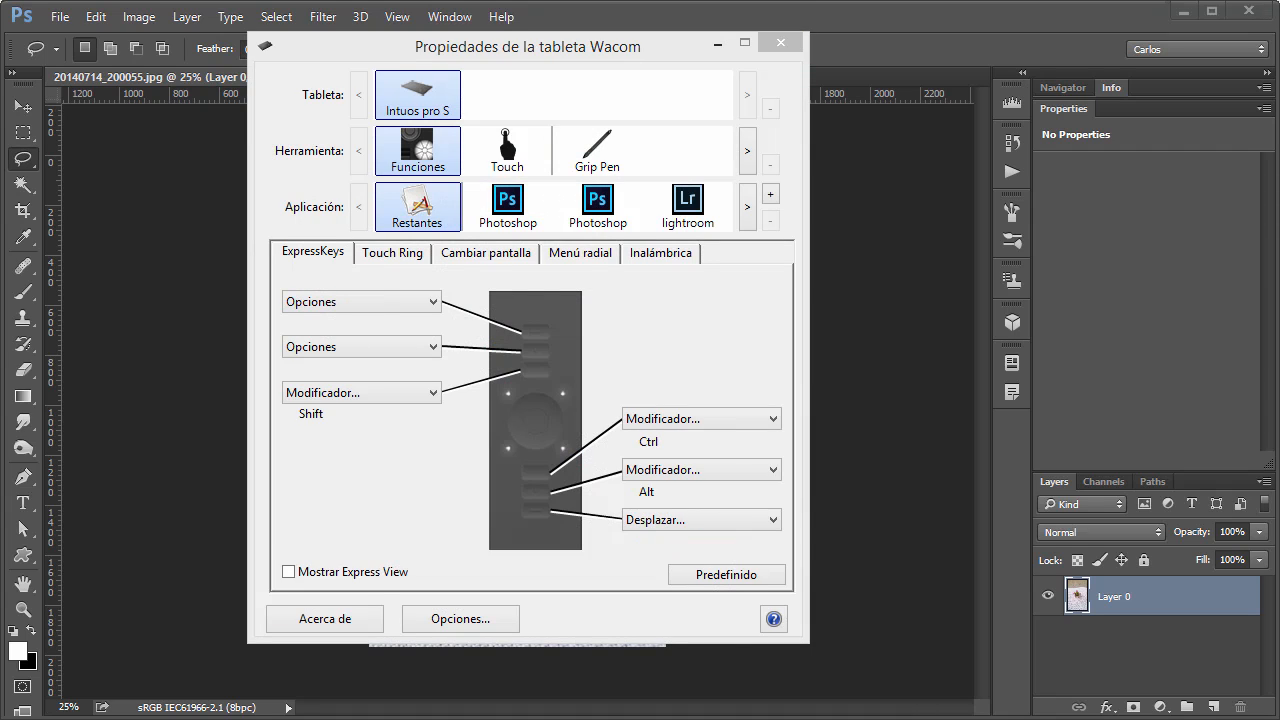
click(361, 581)
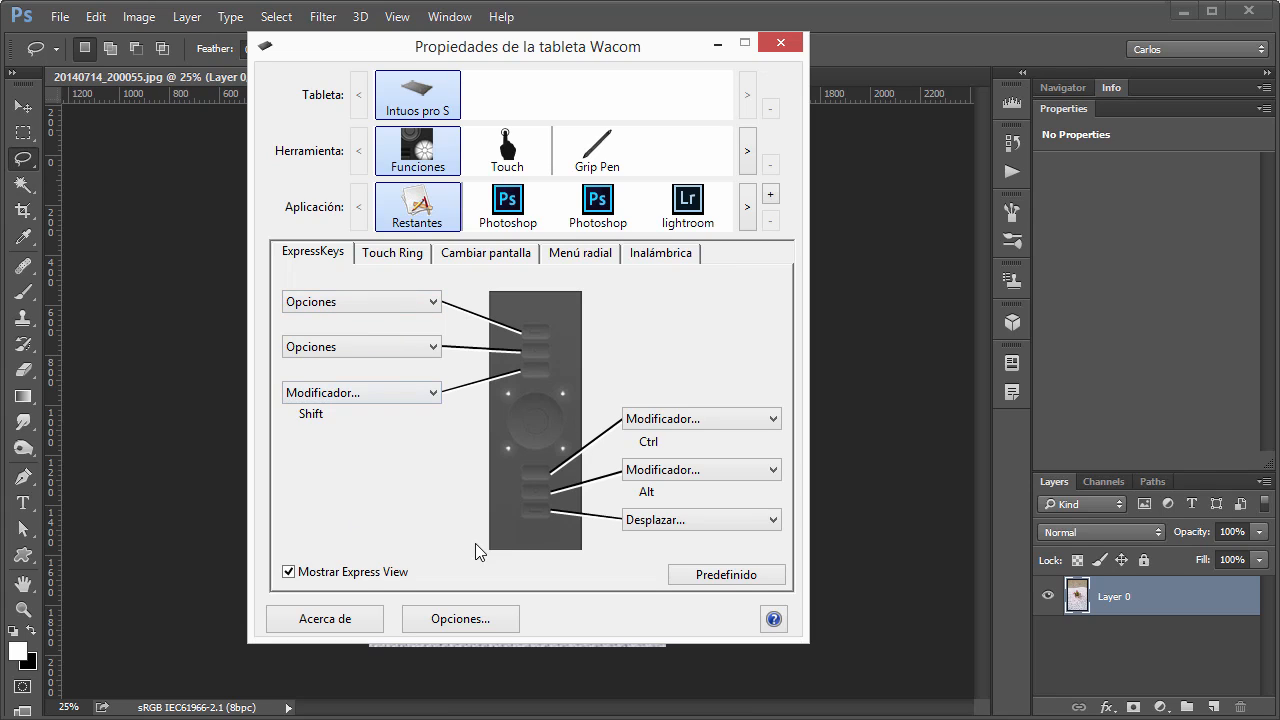
click(360, 574)
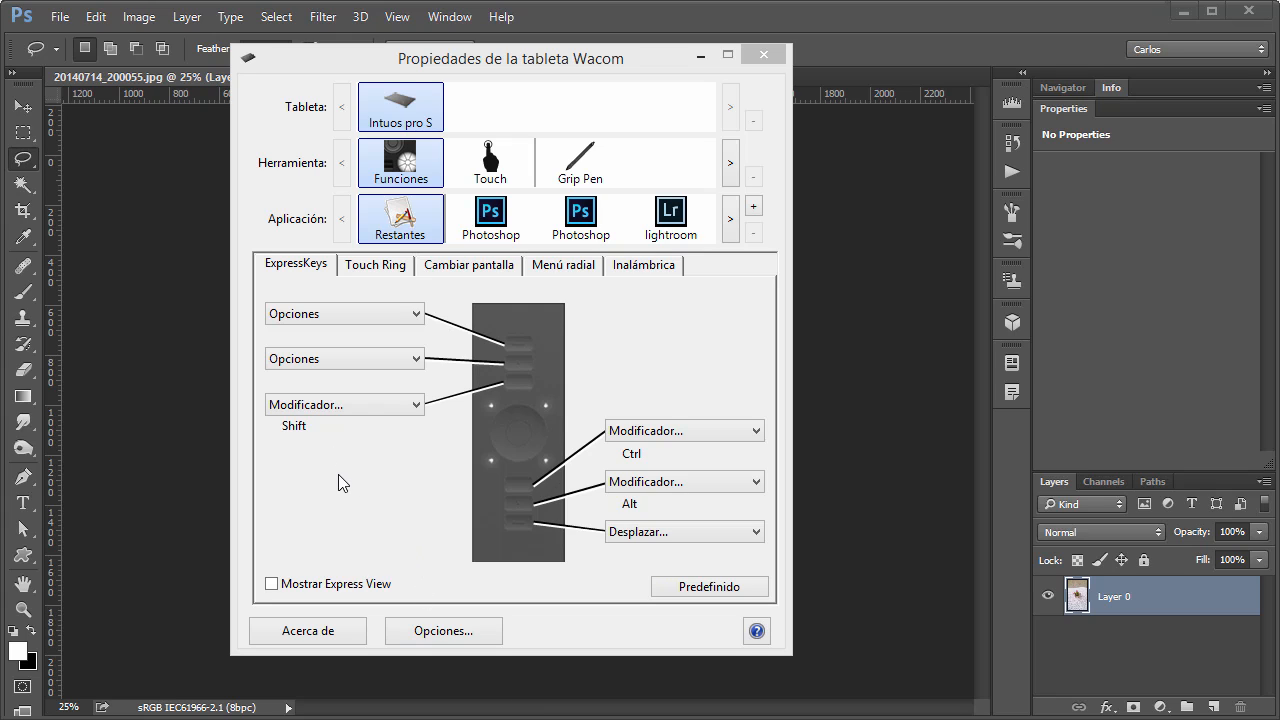
click(384, 501)
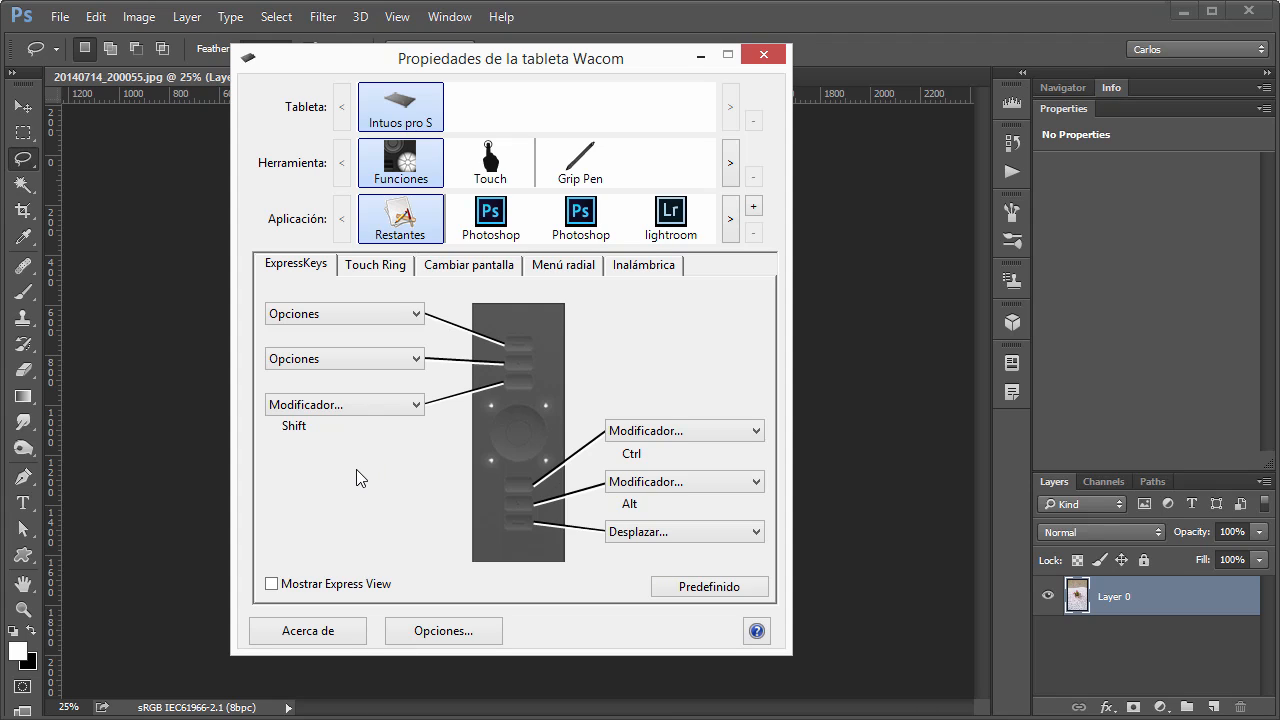
Review the function choices of the first ExpressKey under Restantes and the ExpressKey assignments for Photoshop.
click(358, 317)
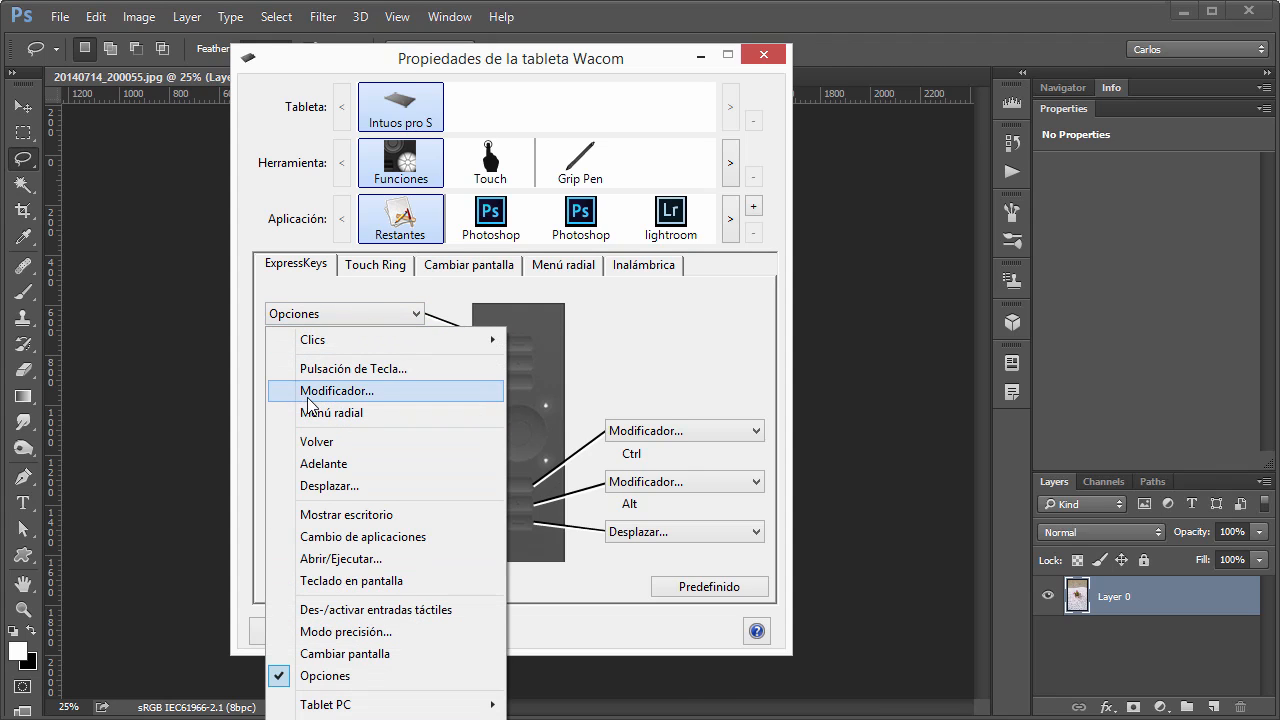
click(688, 361)
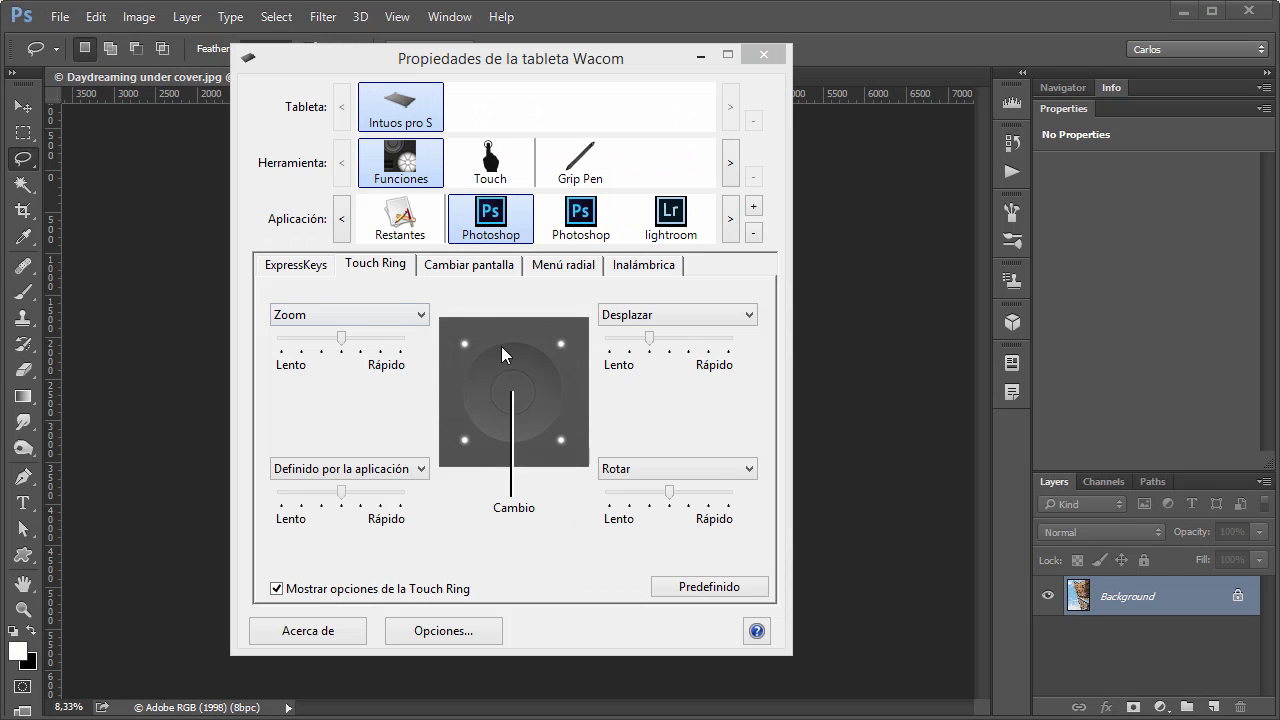
click(302, 270)
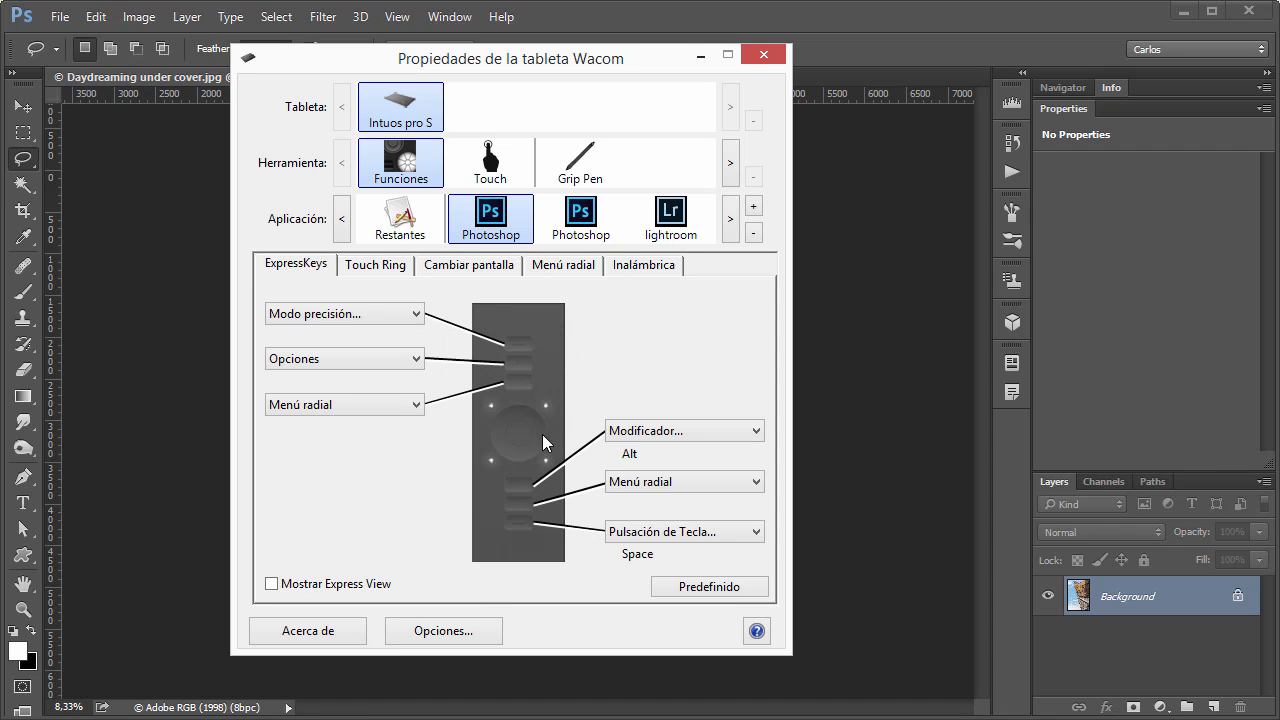
Set the Touch Ring's Desplazar, Rotar and Definido por la aplicación positions for Photoshop to Omitir.
click(371, 266)
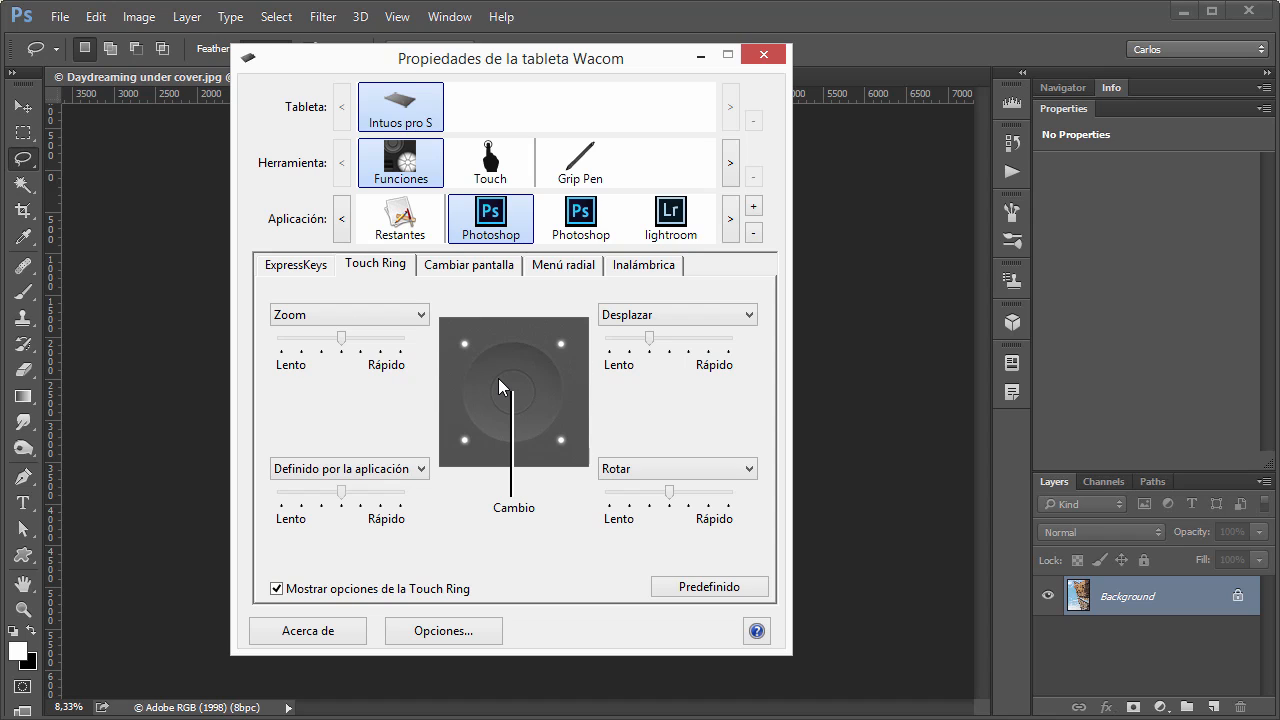
click(662, 318)
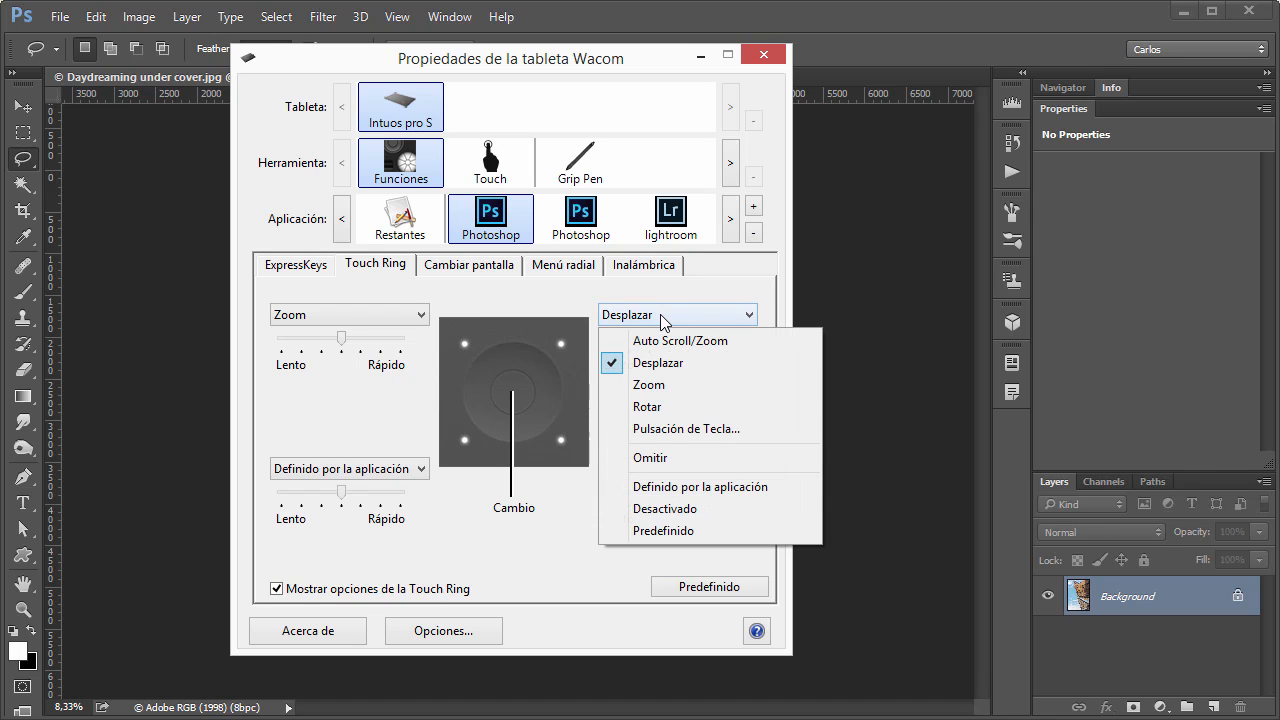
click(664, 457)
click(660, 466)
click(650, 610)
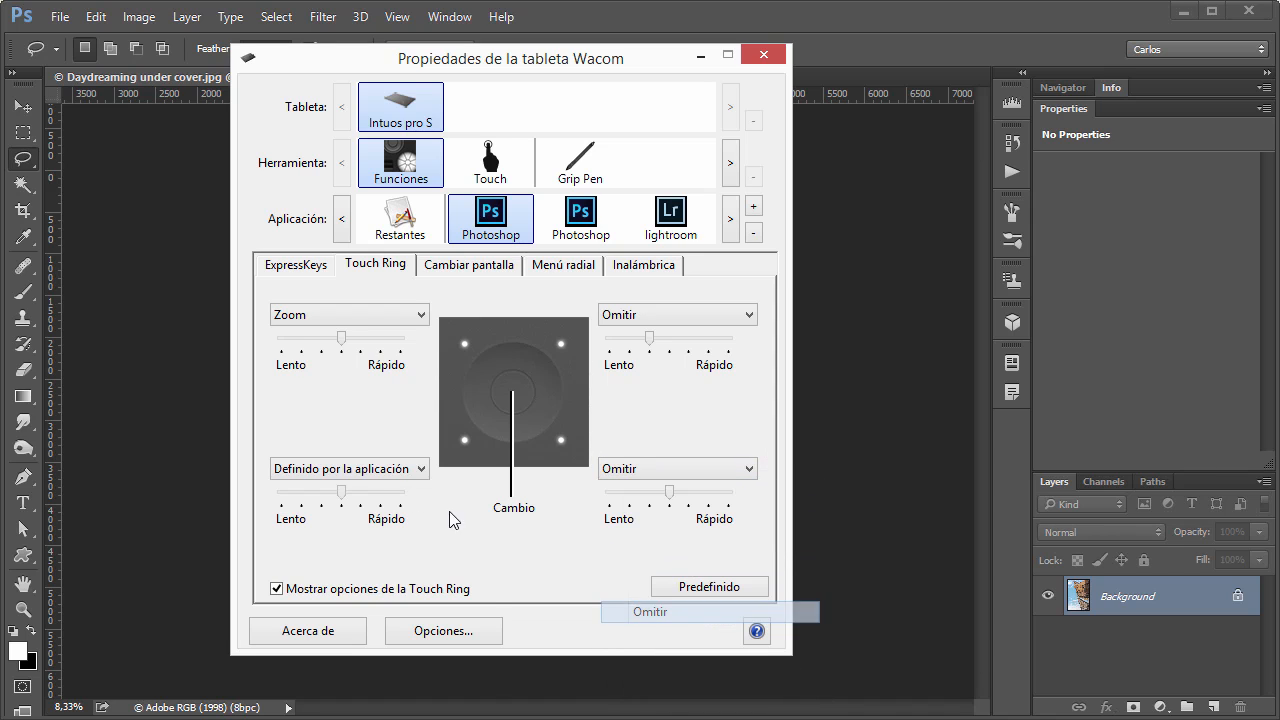
click(371, 470)
click(343, 614)
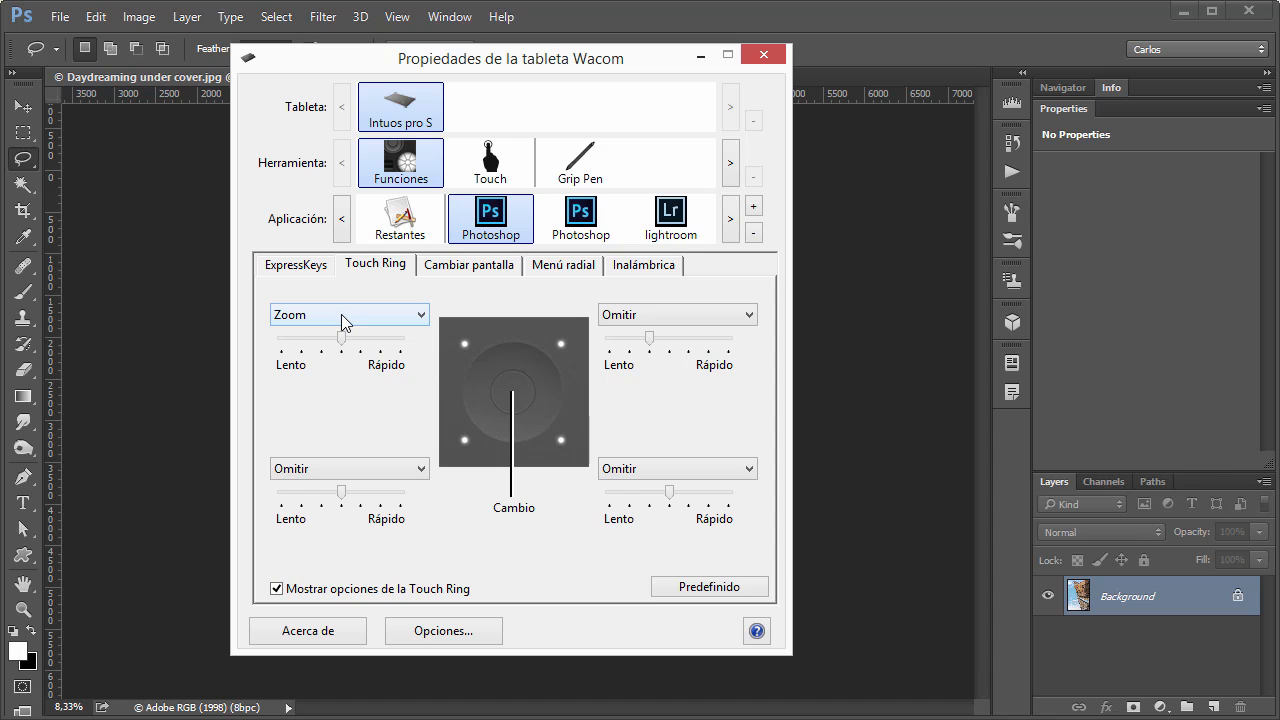
Switch to Photoshop and test the Touch Ring by zooming the Daydreaming under cover.jpg image in and out.
click(841, 40)
scroll(471, 366, down, 5)
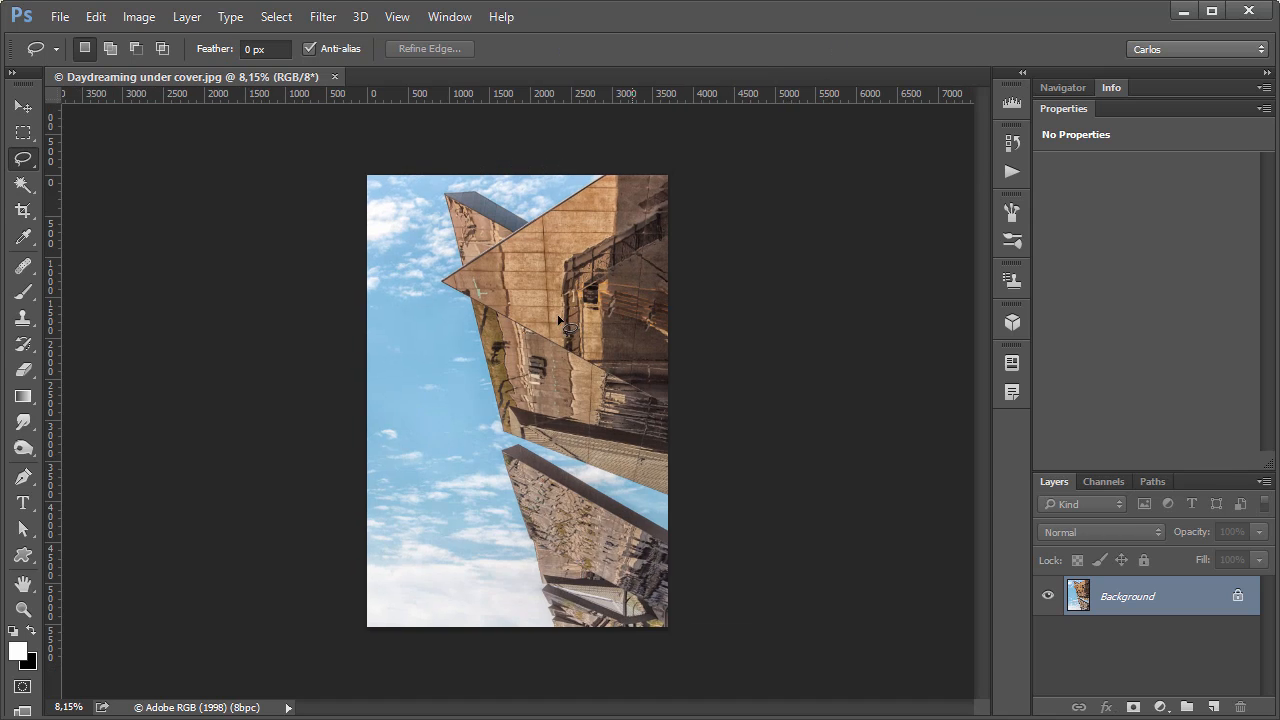
scroll(471, 366, up, 5)
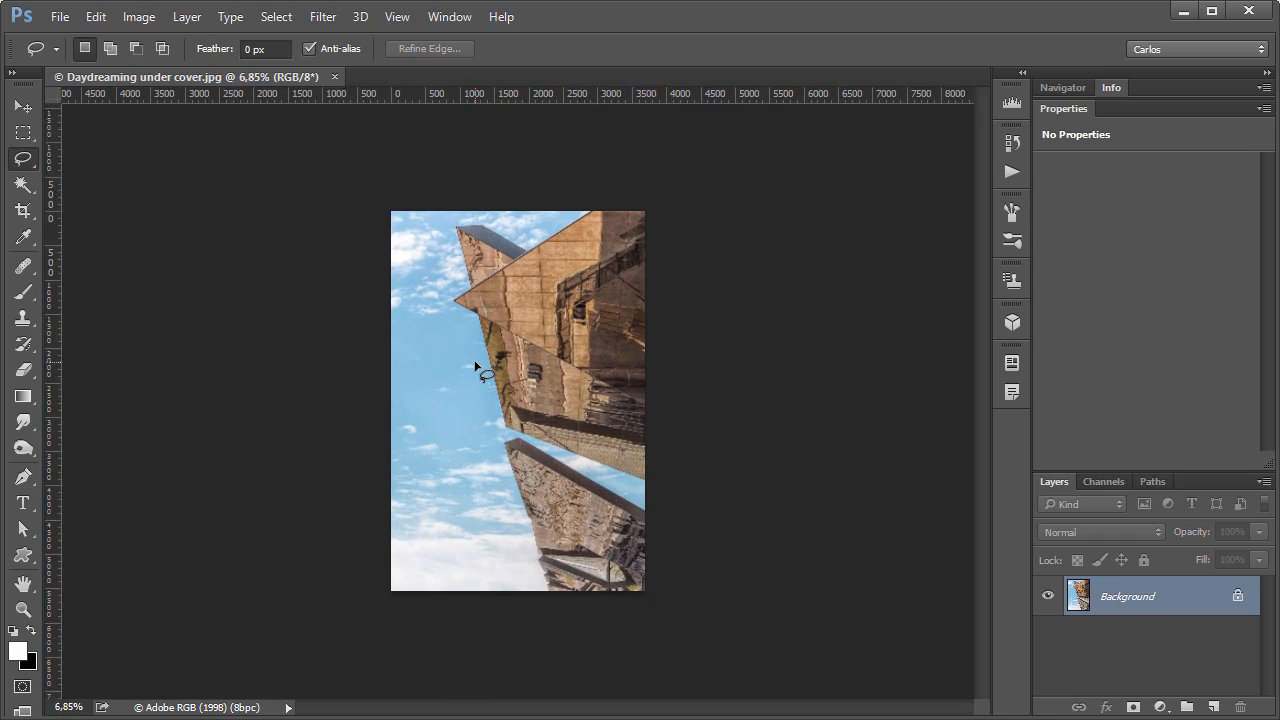
scroll(485, 355, down, 5)
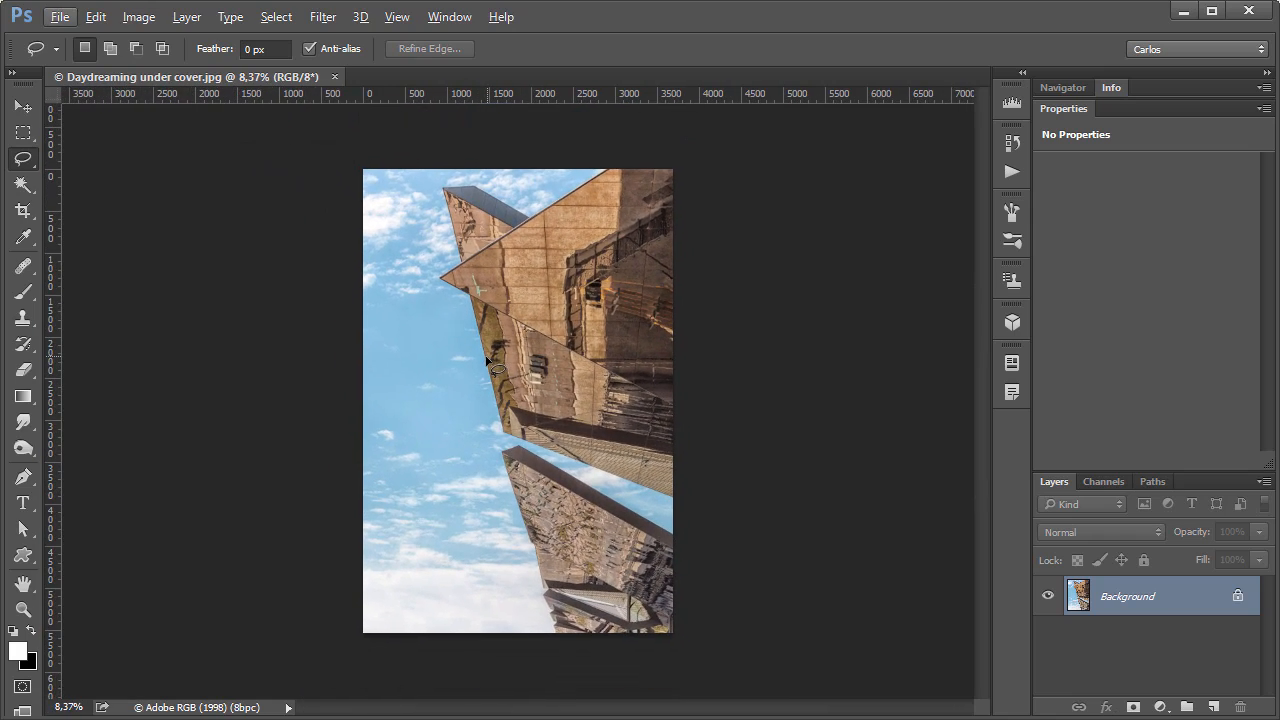
scroll(487, 358, up, 4)
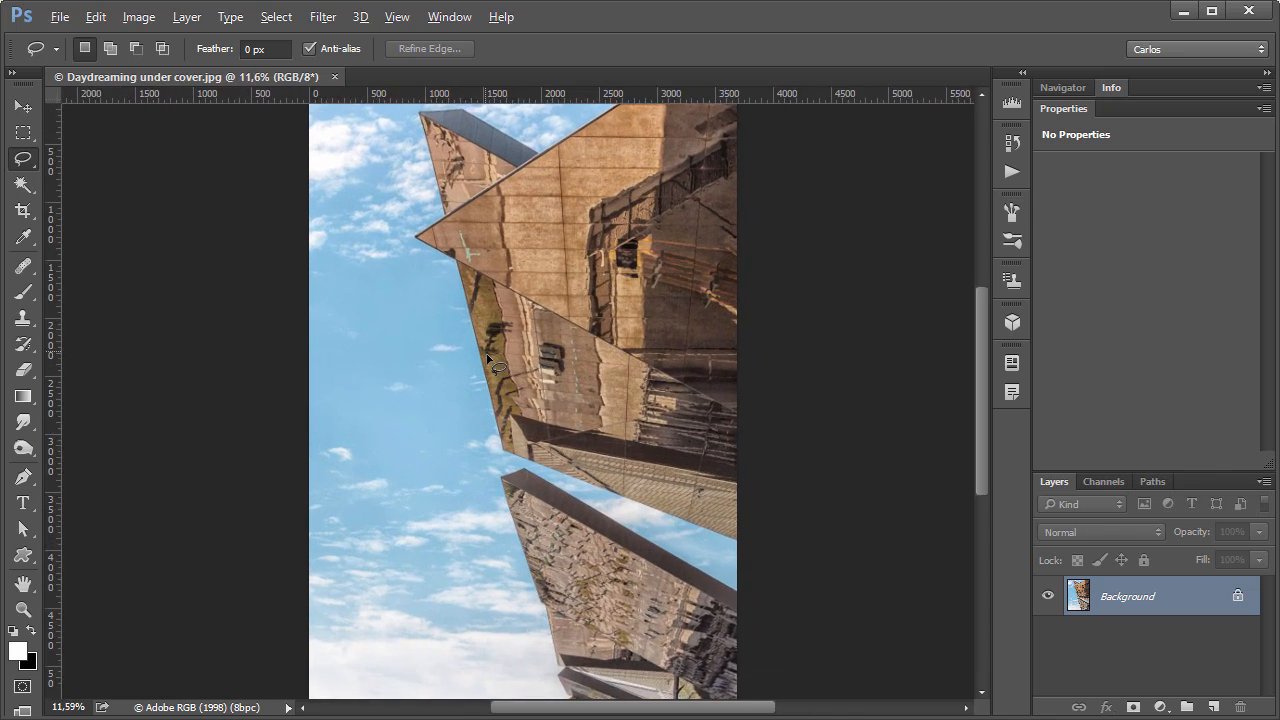
Return to the Wacom tablet properties and examine the Pulsación de Tecla definition for the Touch Ring's Zoom position without applying it.
key(alt+Tab)
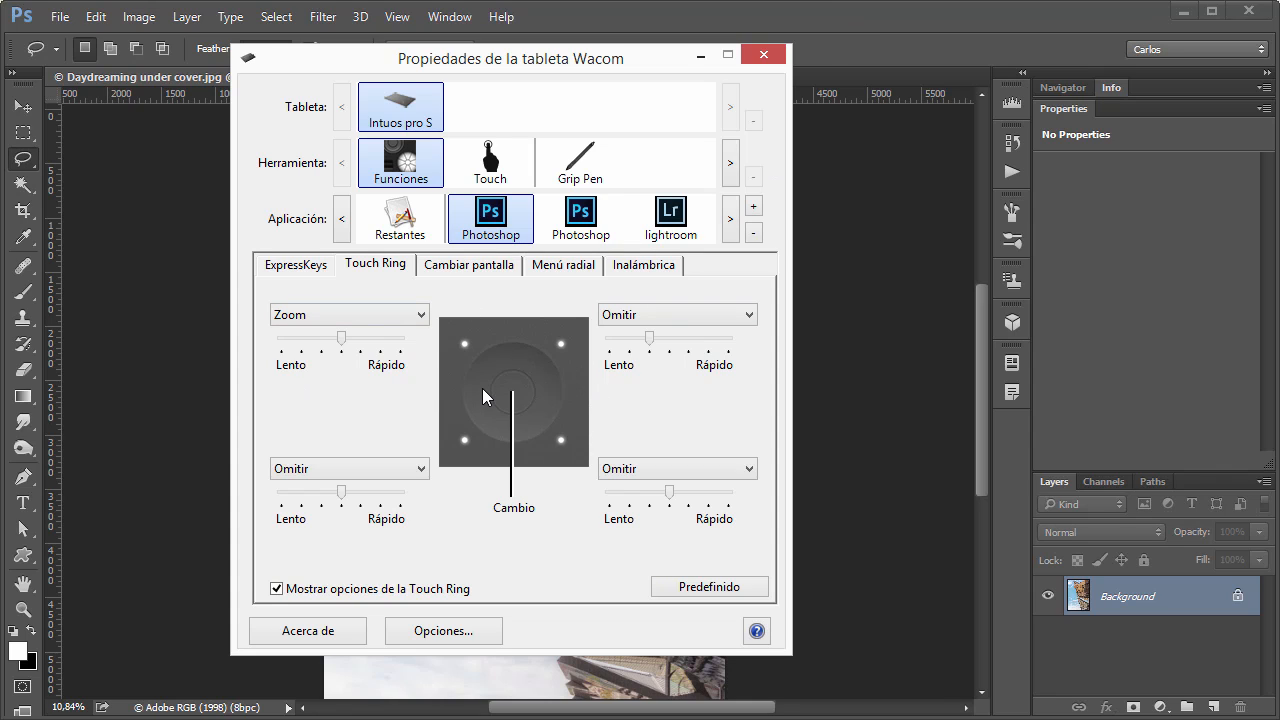
click(332, 320)
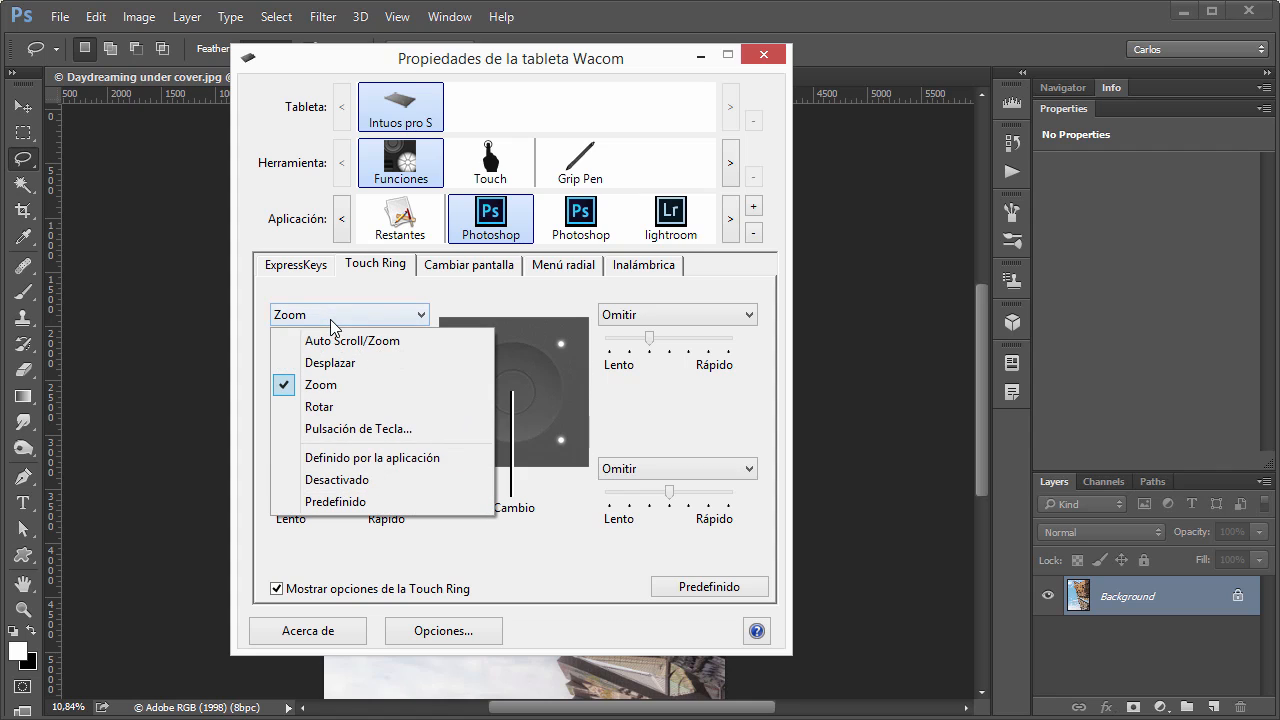
click(337, 432)
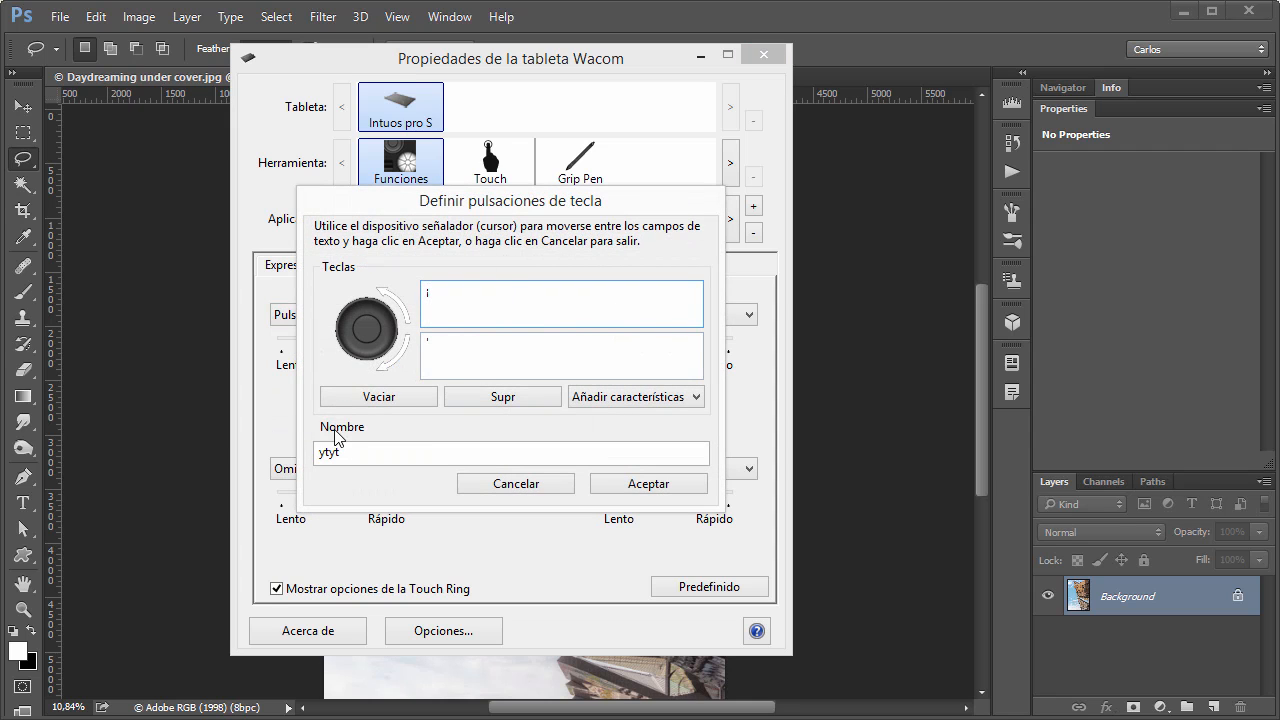
click(549, 483)
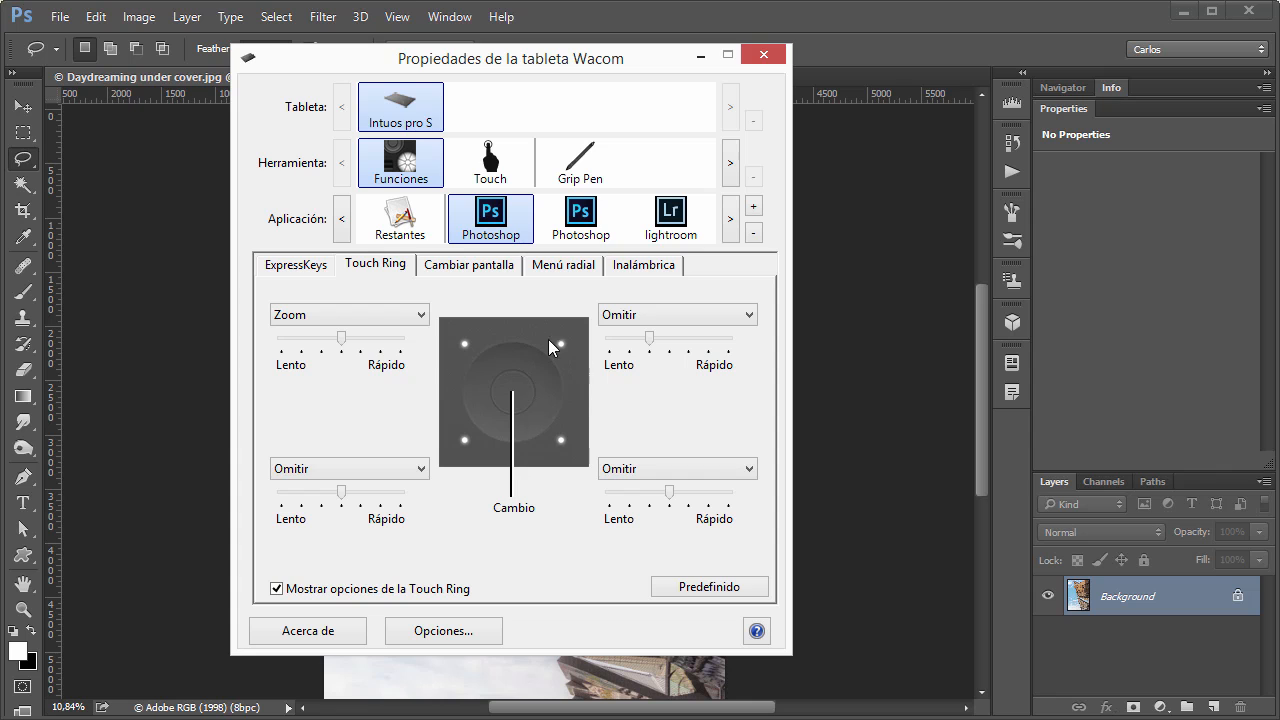
Review the Cambiar pantalla monitor settings and the matching Cambiar pantalla function available for the first Photoshop ExpressKey.
click(468, 264)
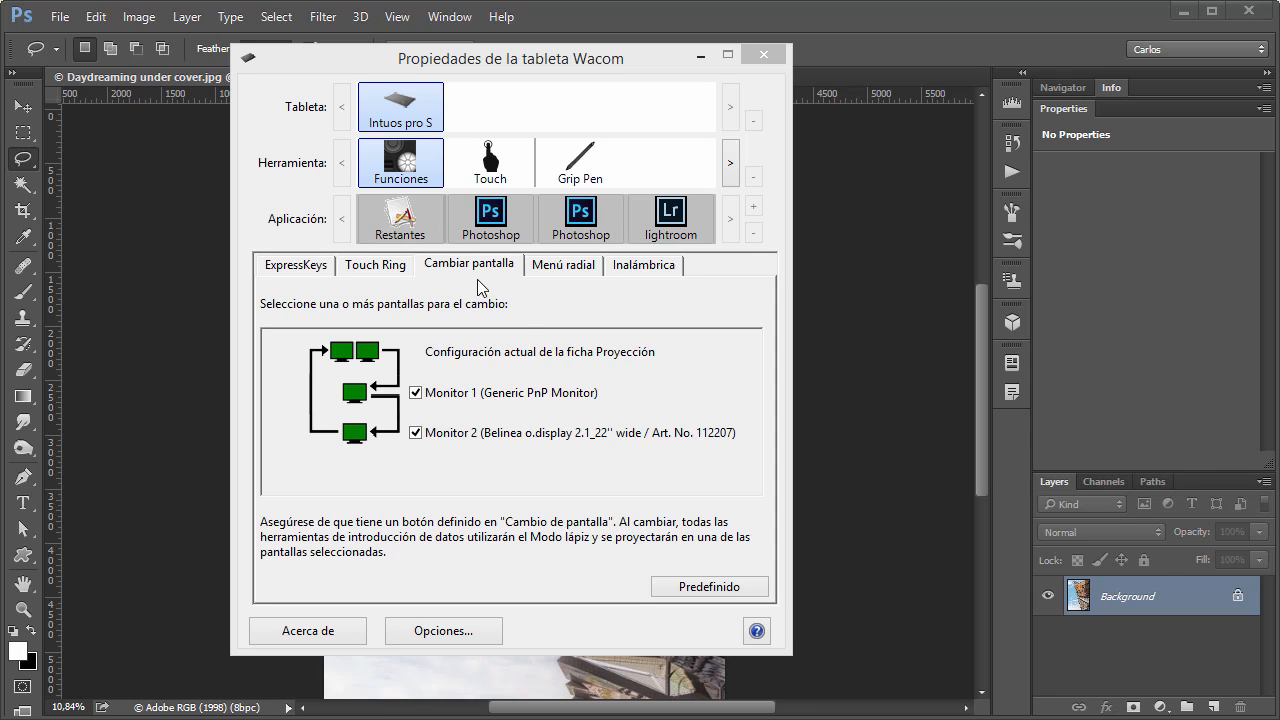
click(284, 268)
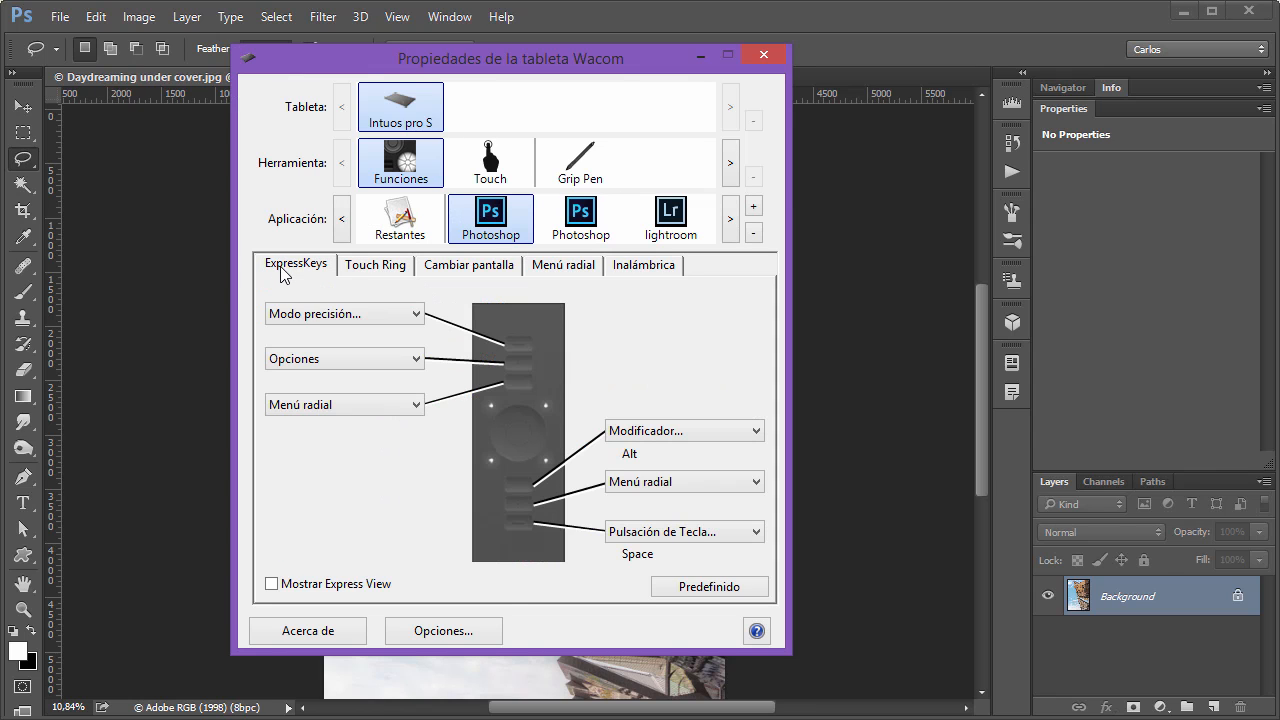
click(318, 317)
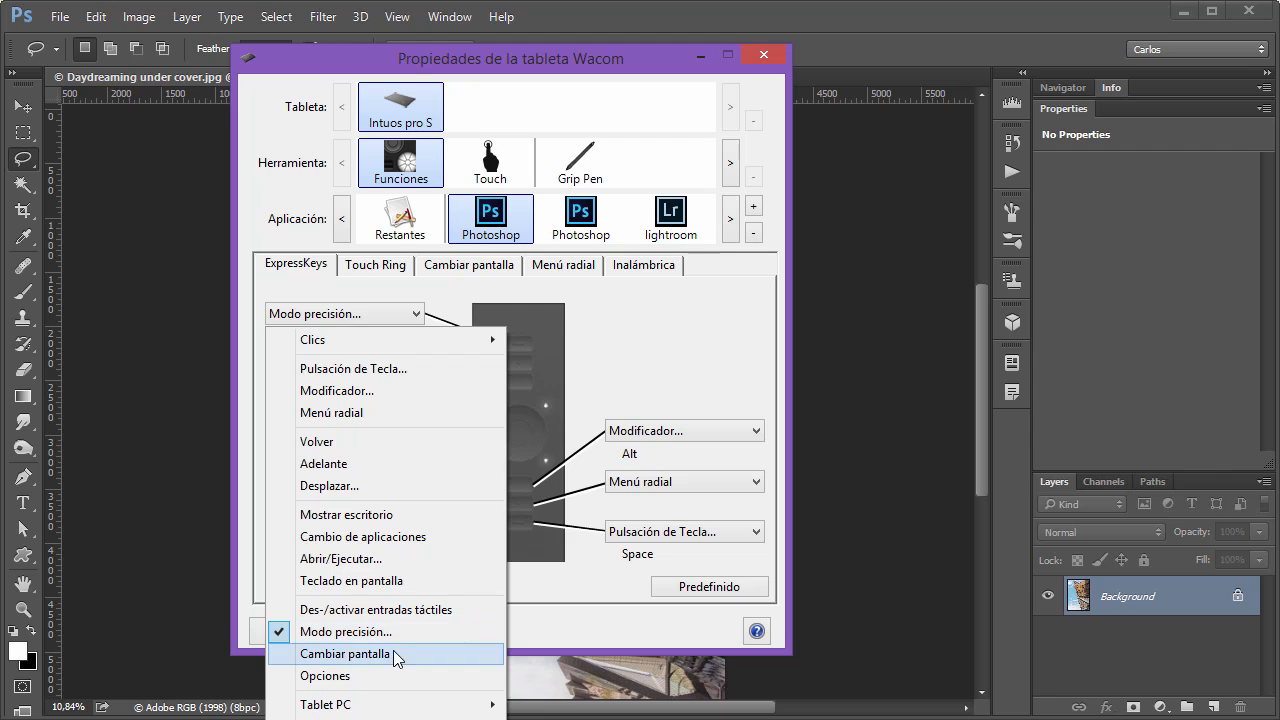
click(654, 329)
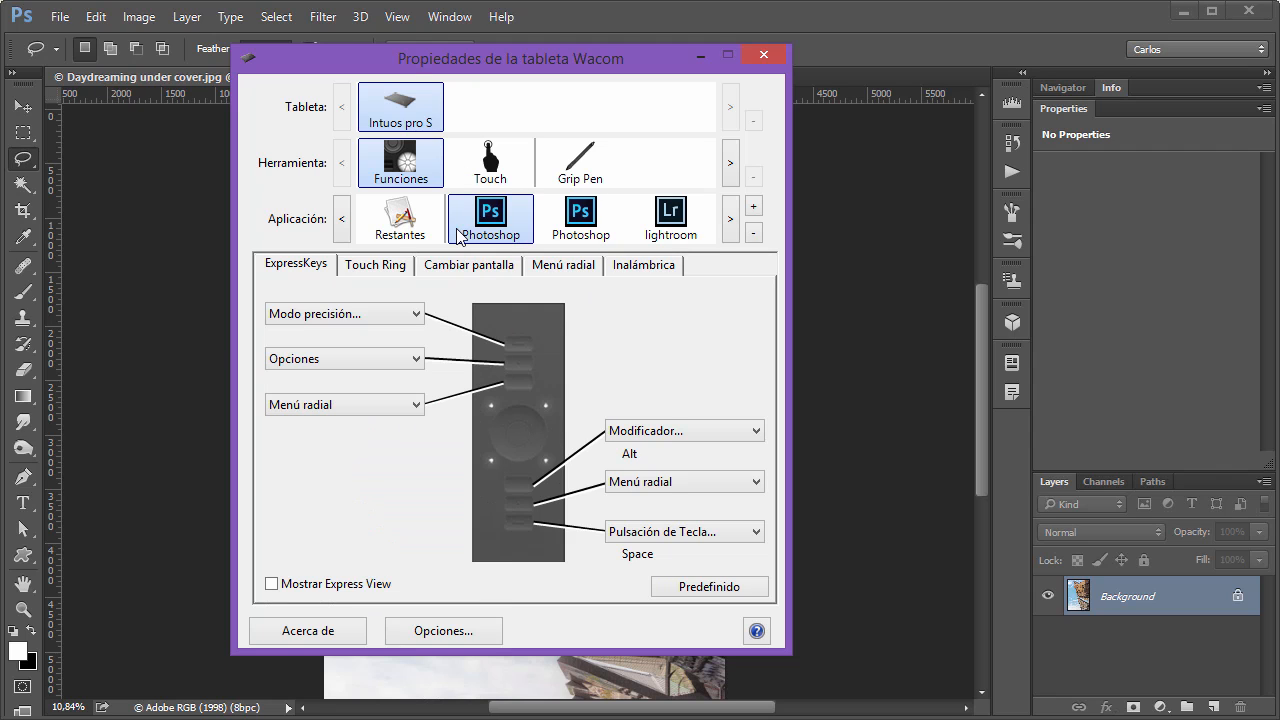
click(472, 266)
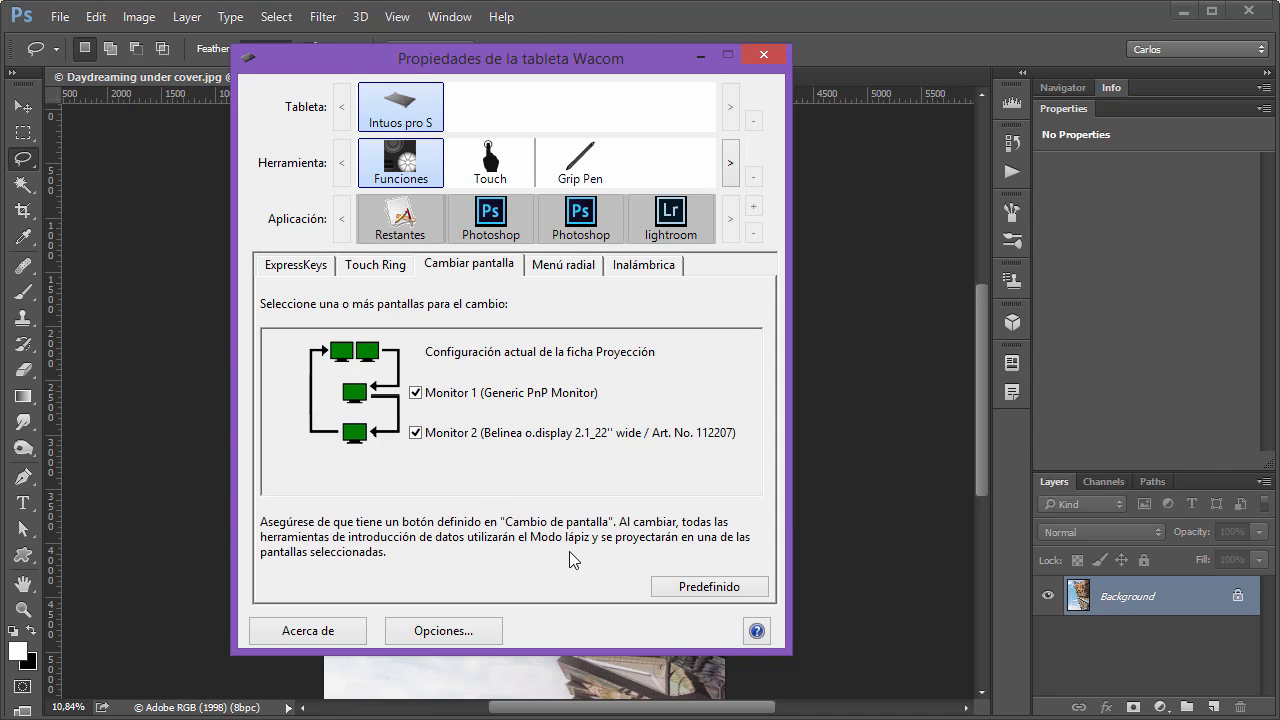
Examine the Grip Pen's Proyección settings, then return to the Cambiar pantalla settings of the tablet's Funciones.
click(584, 170)
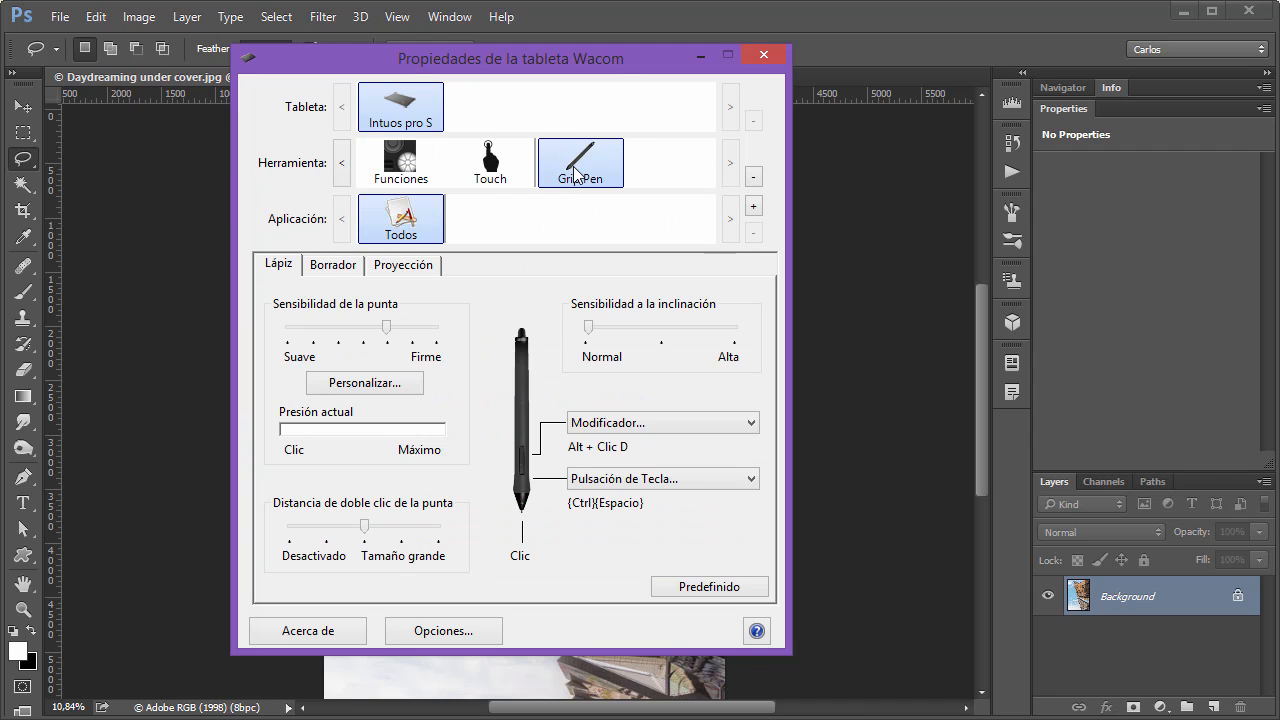
click(421, 268)
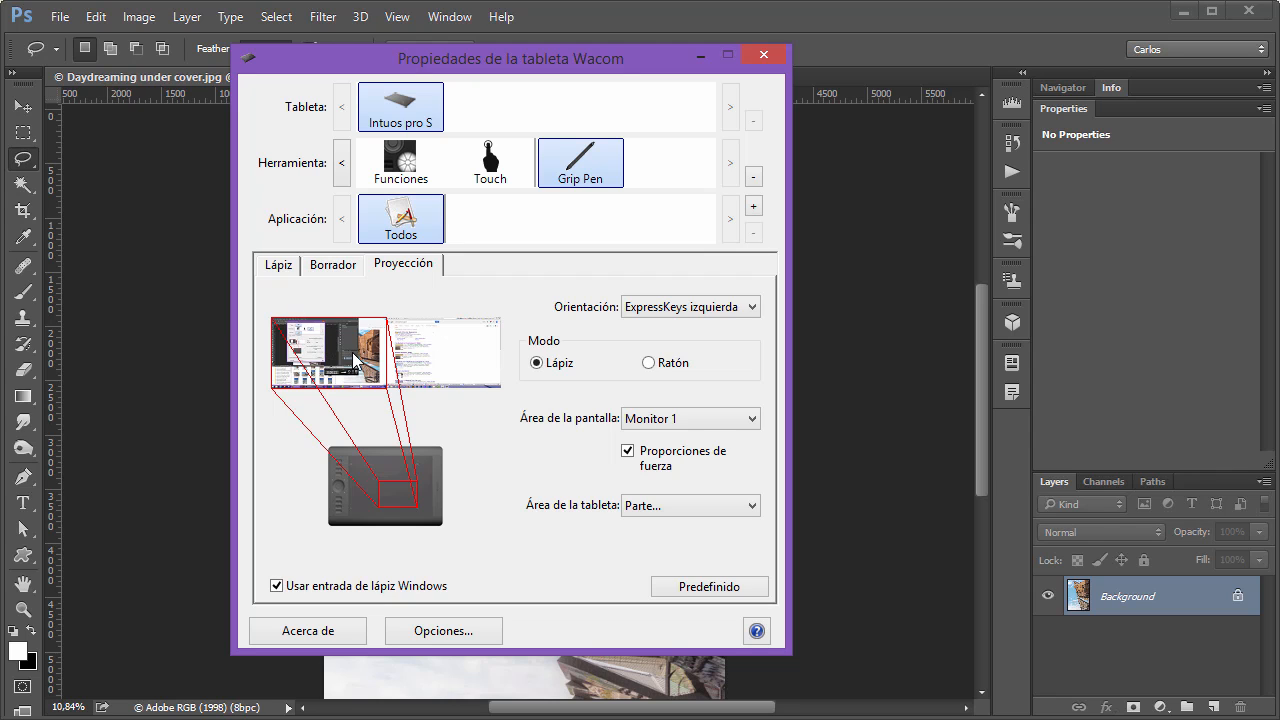
click(405, 168)
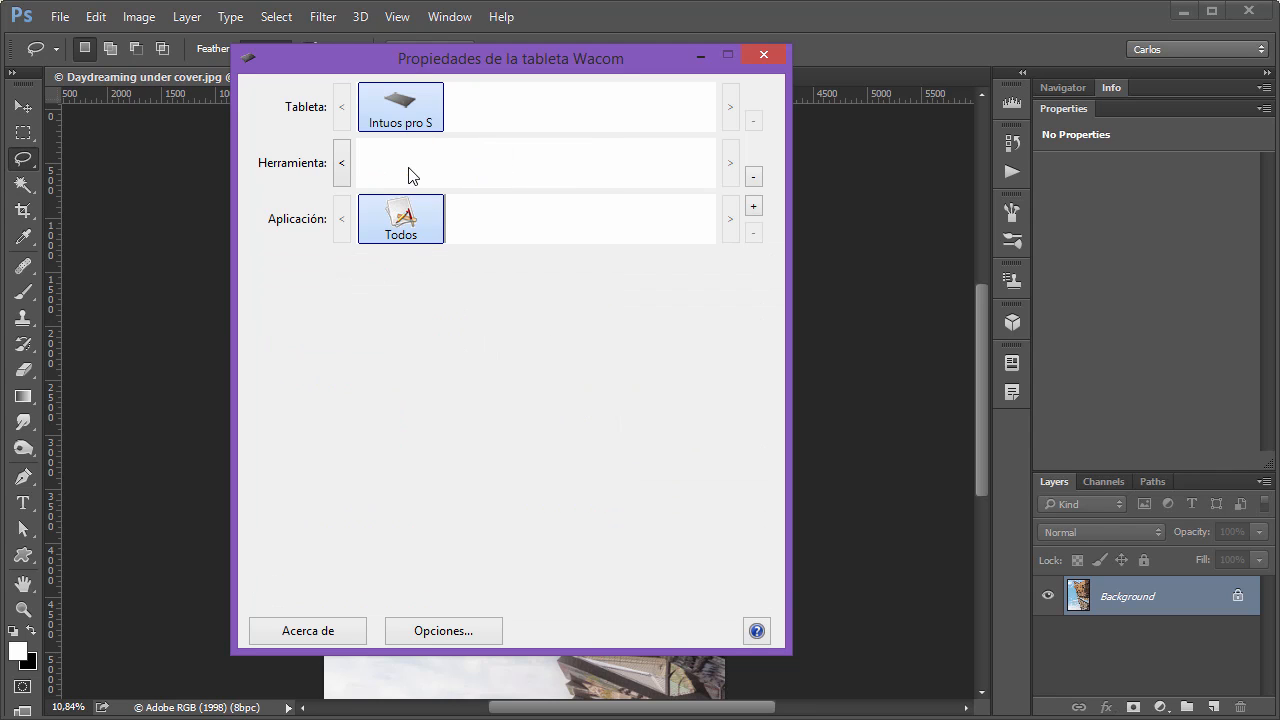
click(449, 268)
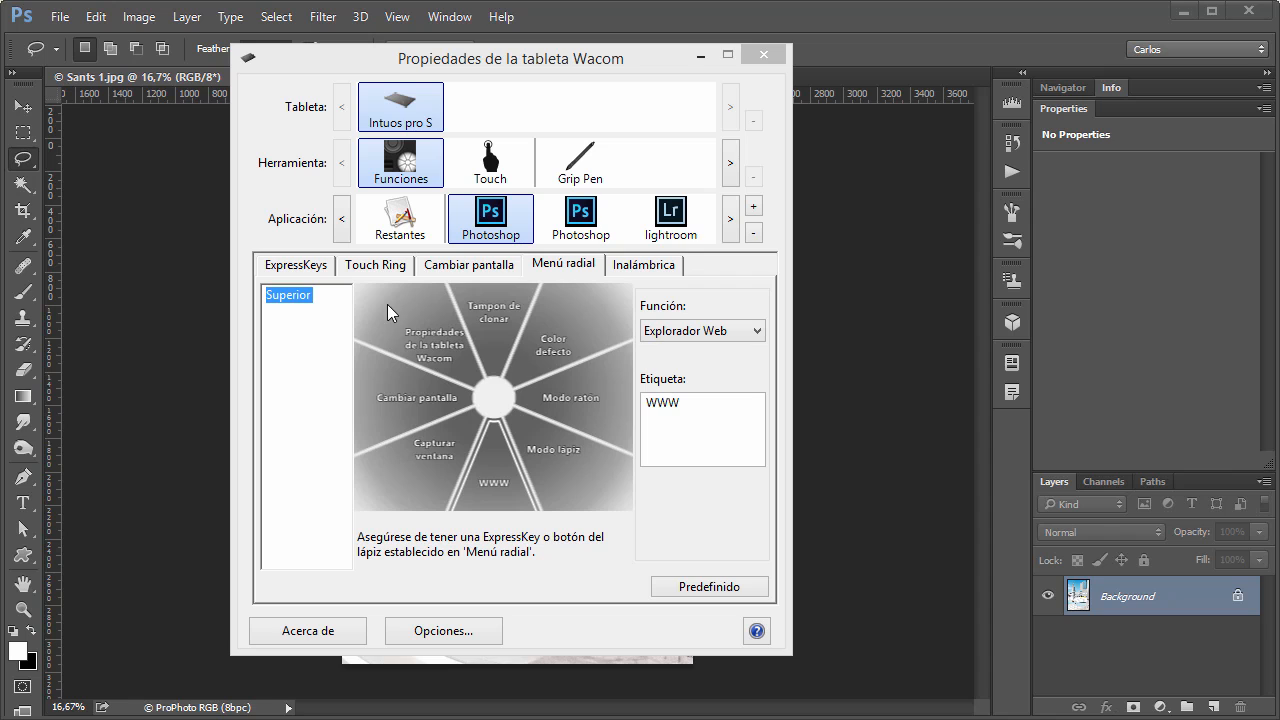
Assign the Menú radial function to the first ExpressKey for Photoshop.
click(298, 265)
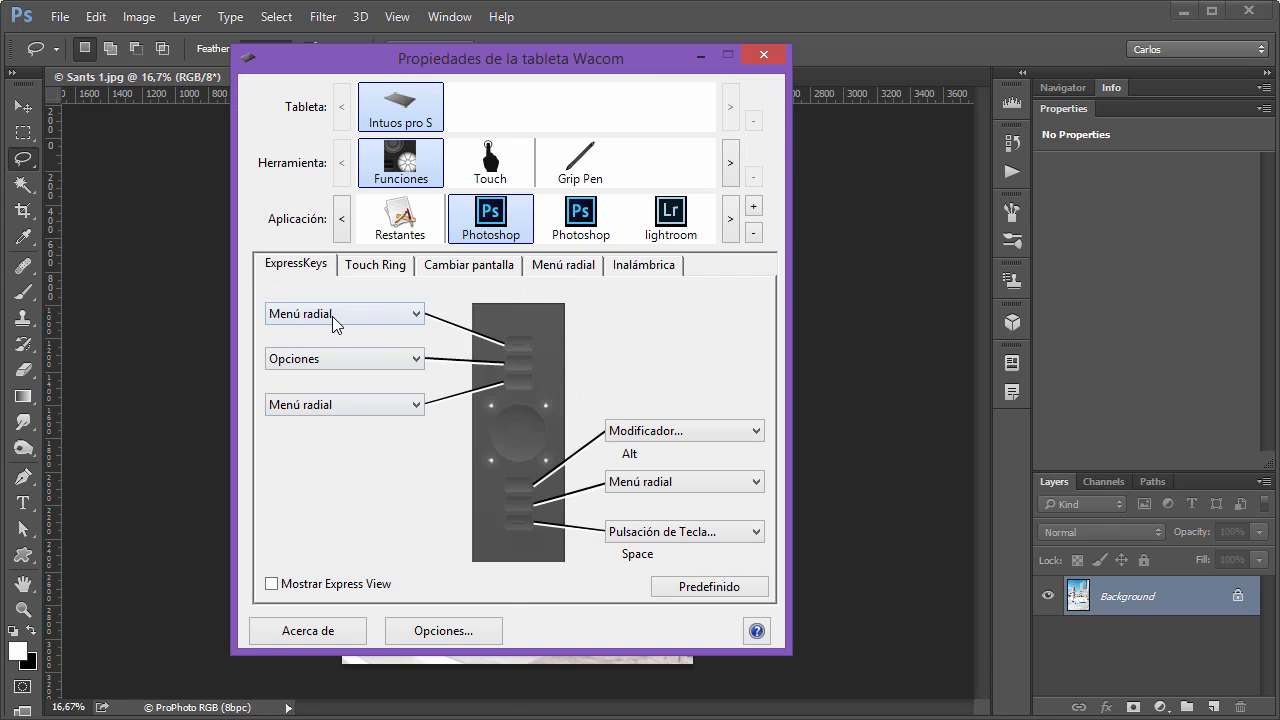
click(332, 316)
click(360, 410)
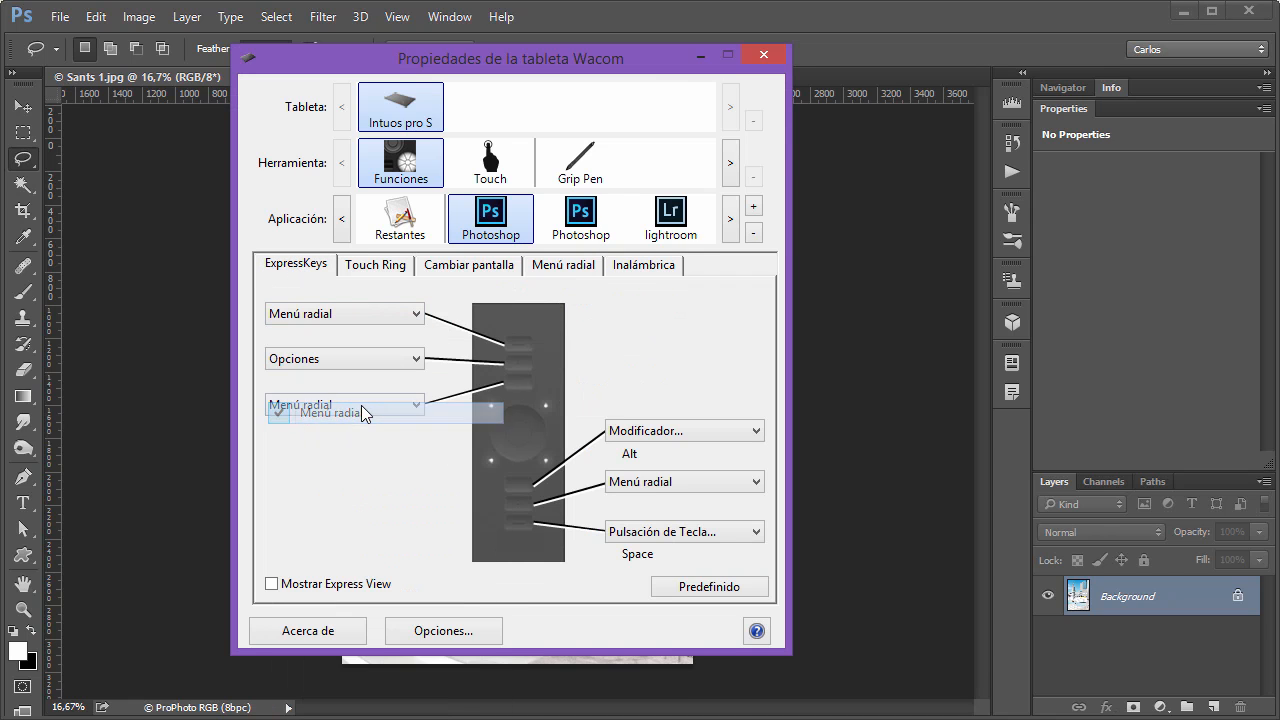
Switch to Photoshop and activate Tampon de clonar from the radial menu over the Sants 1.jpg image.
click(664, 25)
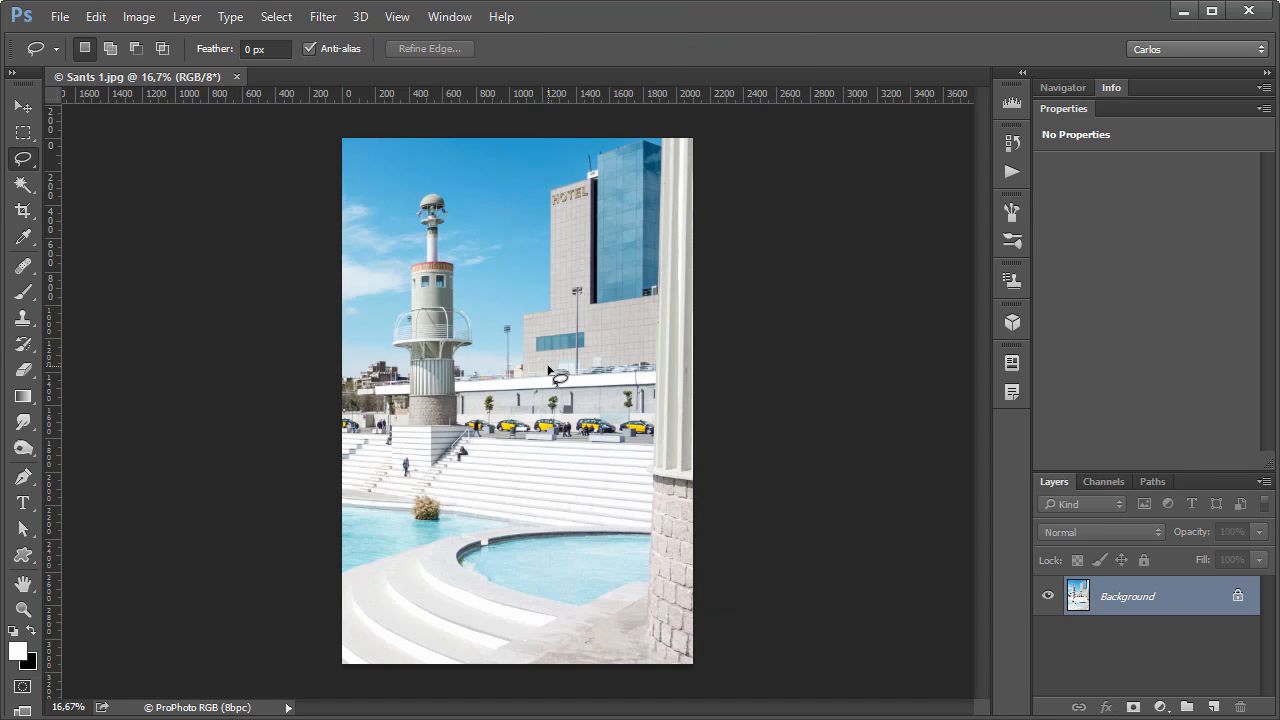
key(F1)
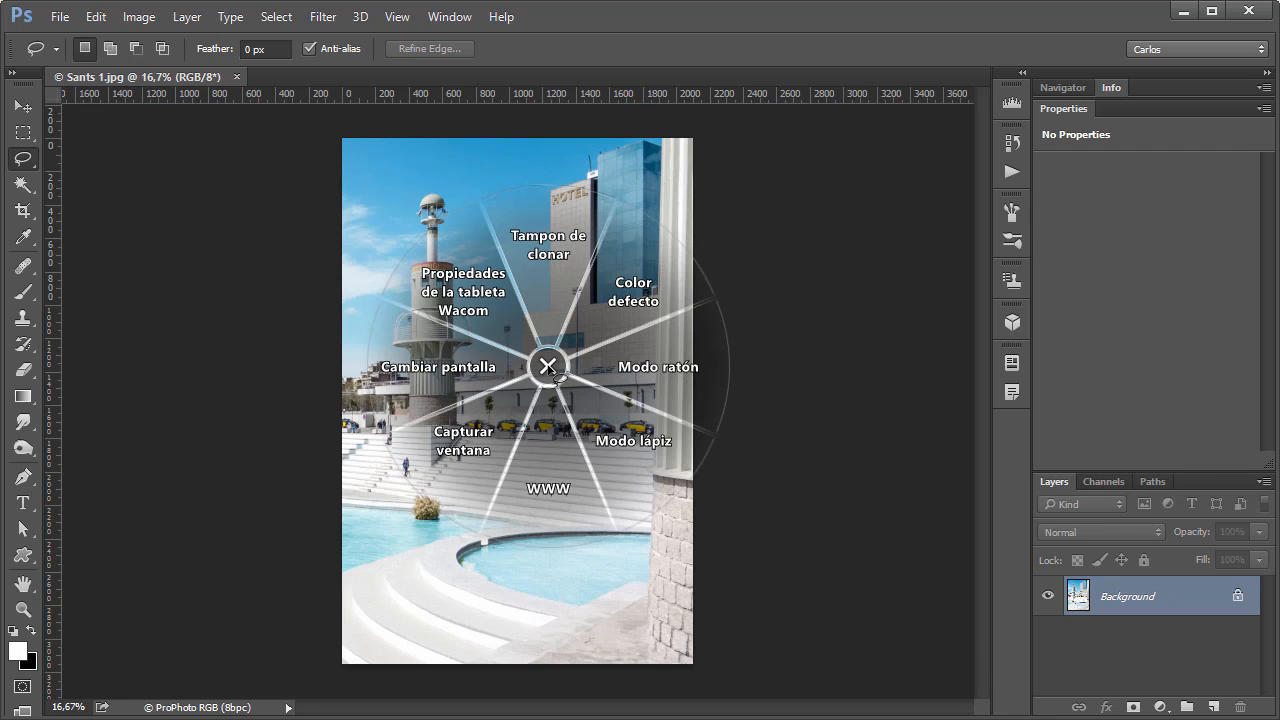
click(546, 262)
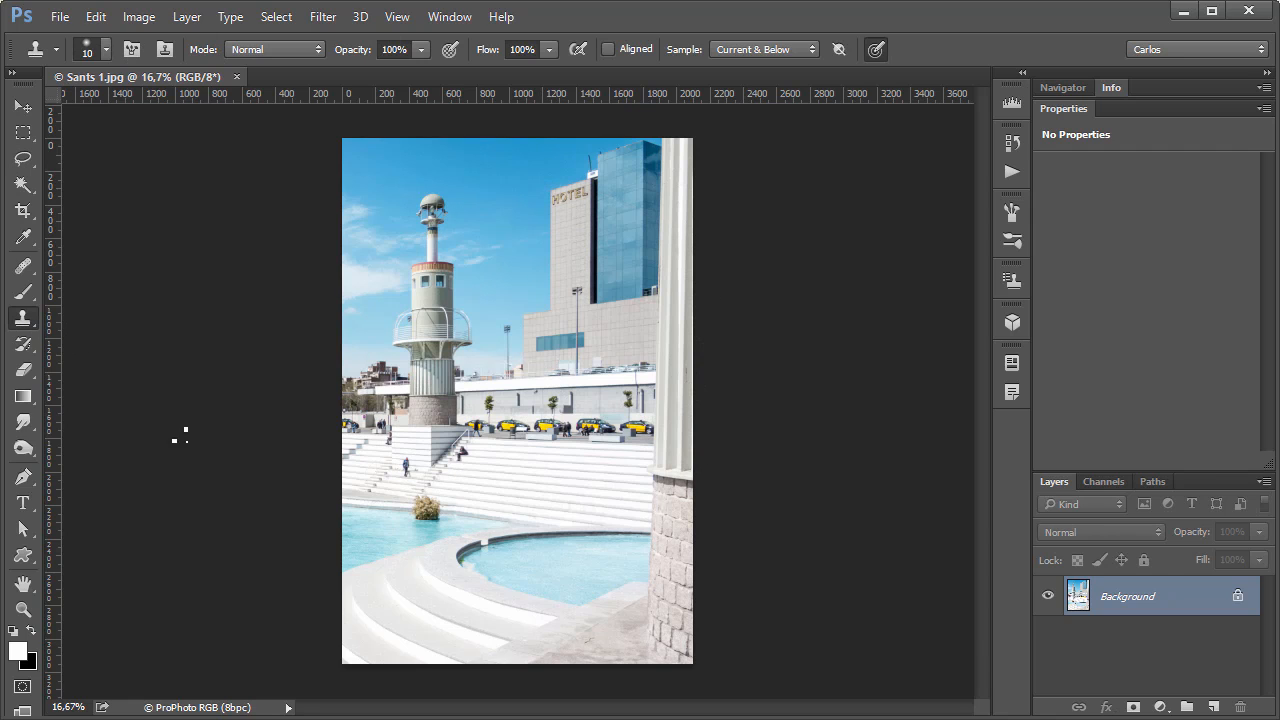
Return to the Wacom tablet properties and set the radial menu's WWW segment to a Pulsación de Tecla of b named Pincel.
key(alt+Tab)
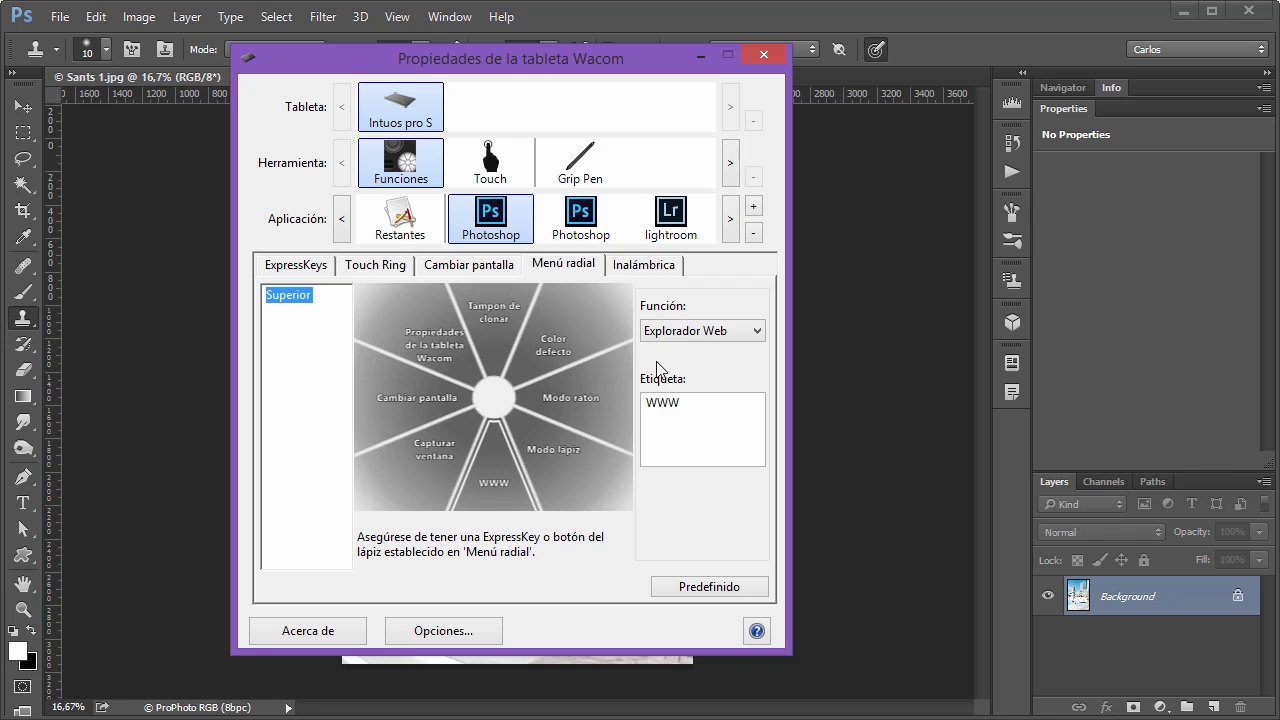
click(688, 340)
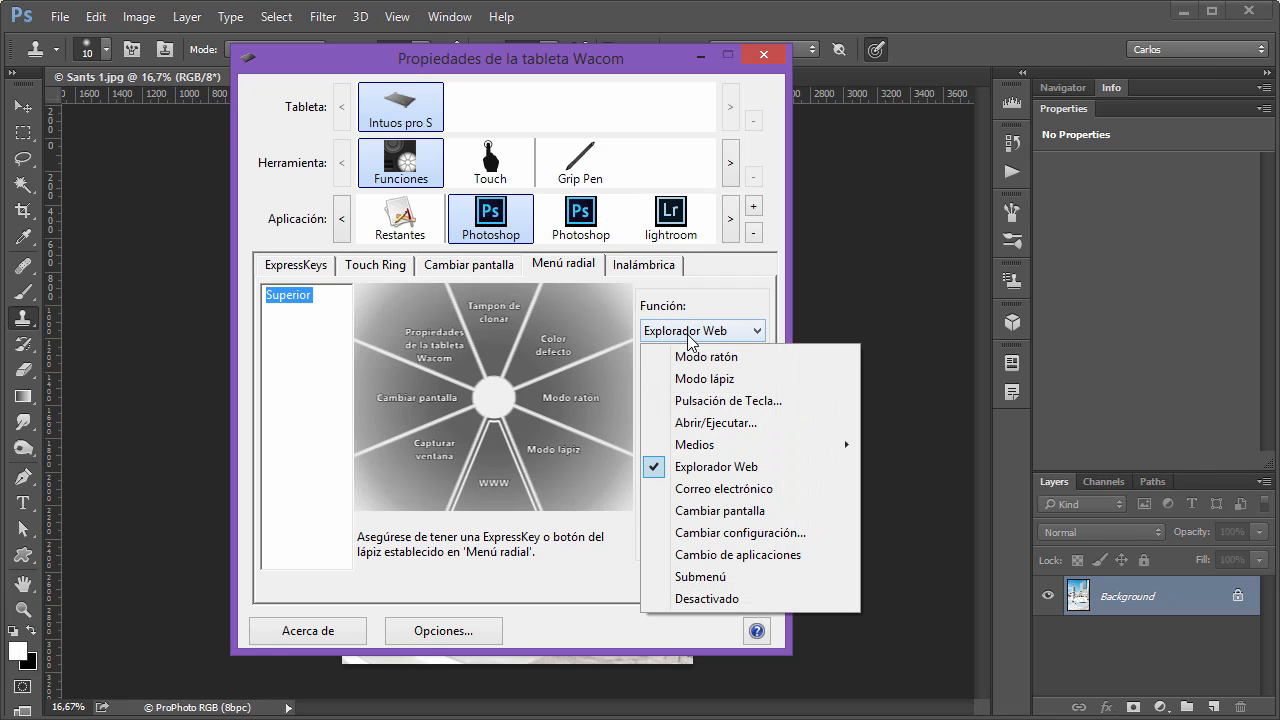
click(710, 401)
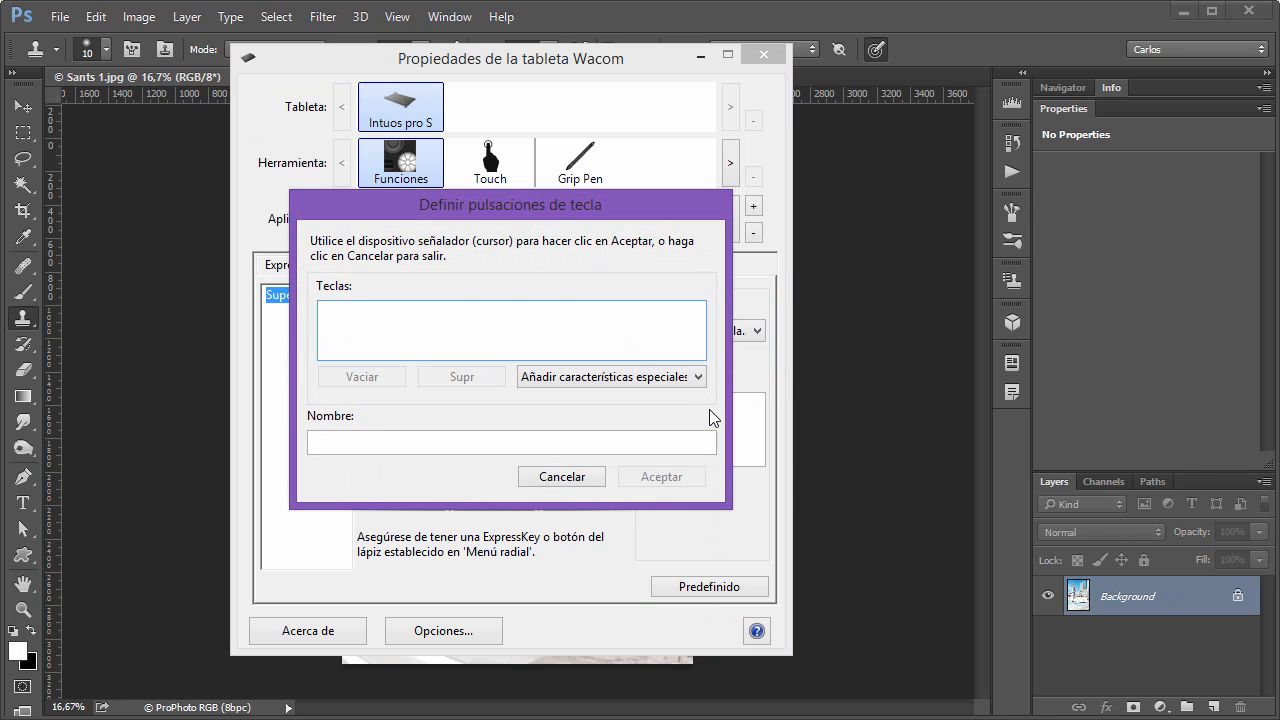
text(b)
click(572, 444)
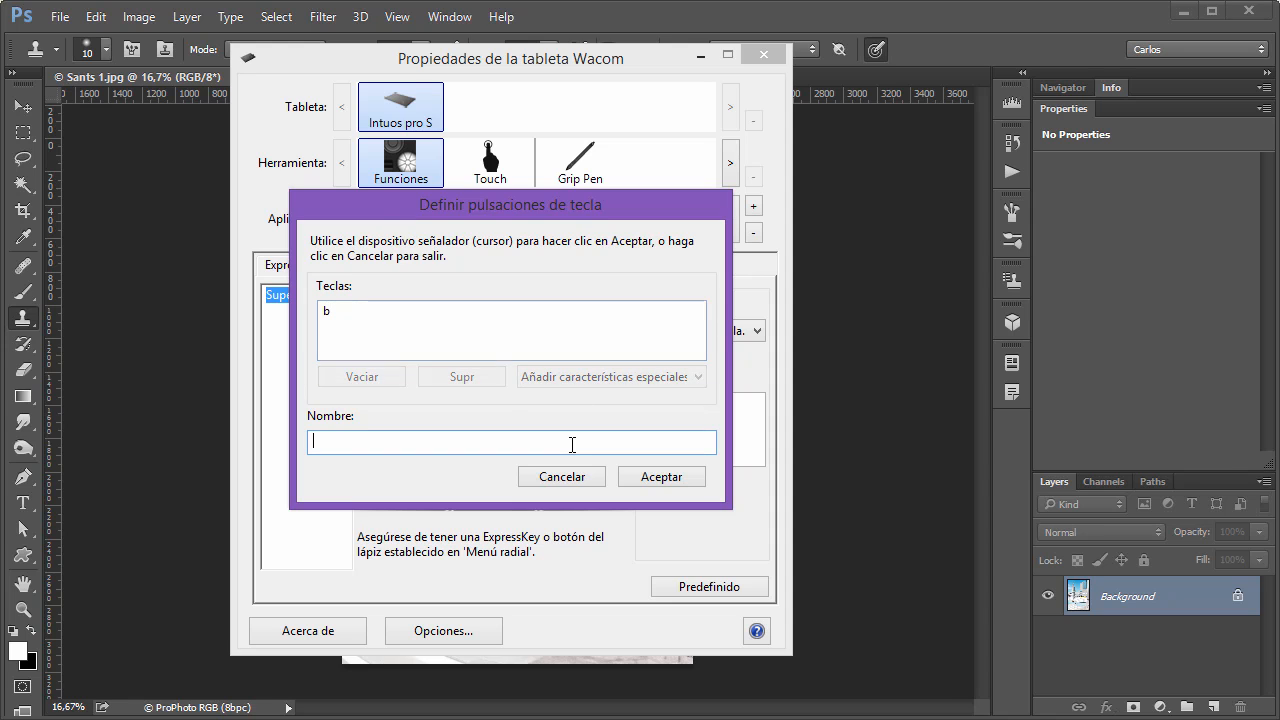
text(Pincel)
click(668, 478)
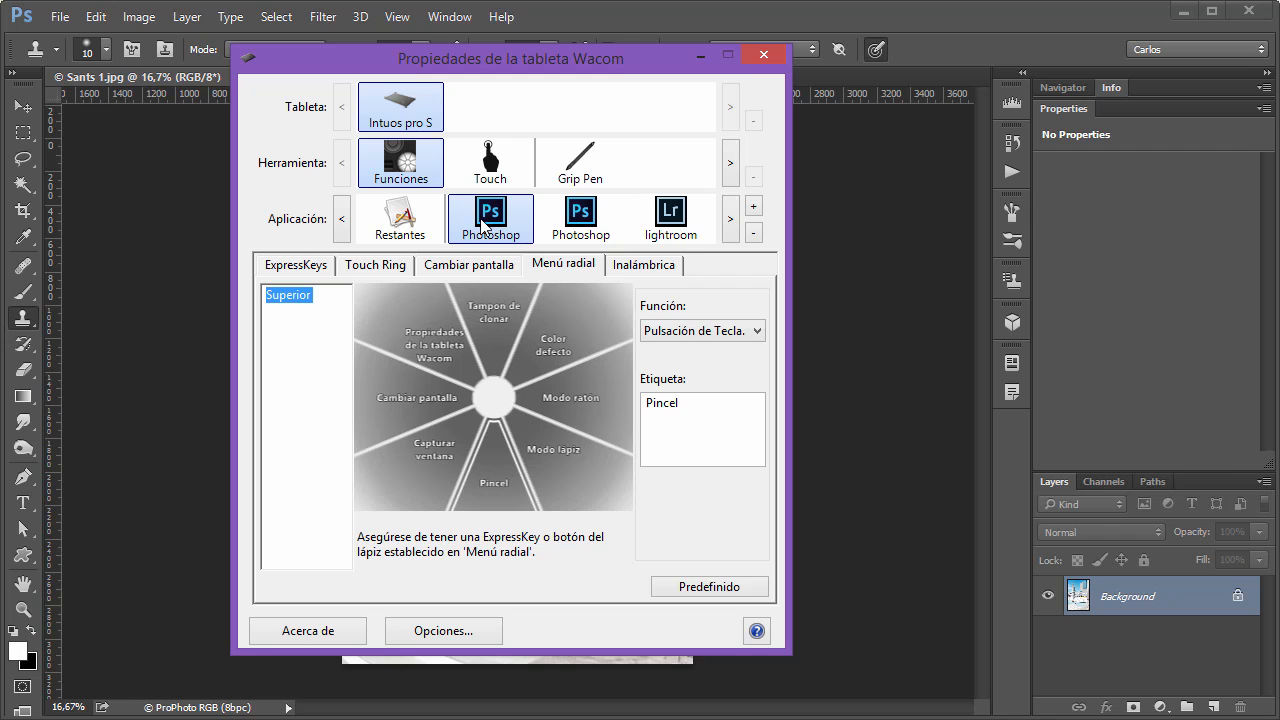
Switch to Photoshop, activate Pincel from the radial menu and paint a curved white stroke down the middle of Sants 1.jpg.
click(550, 11)
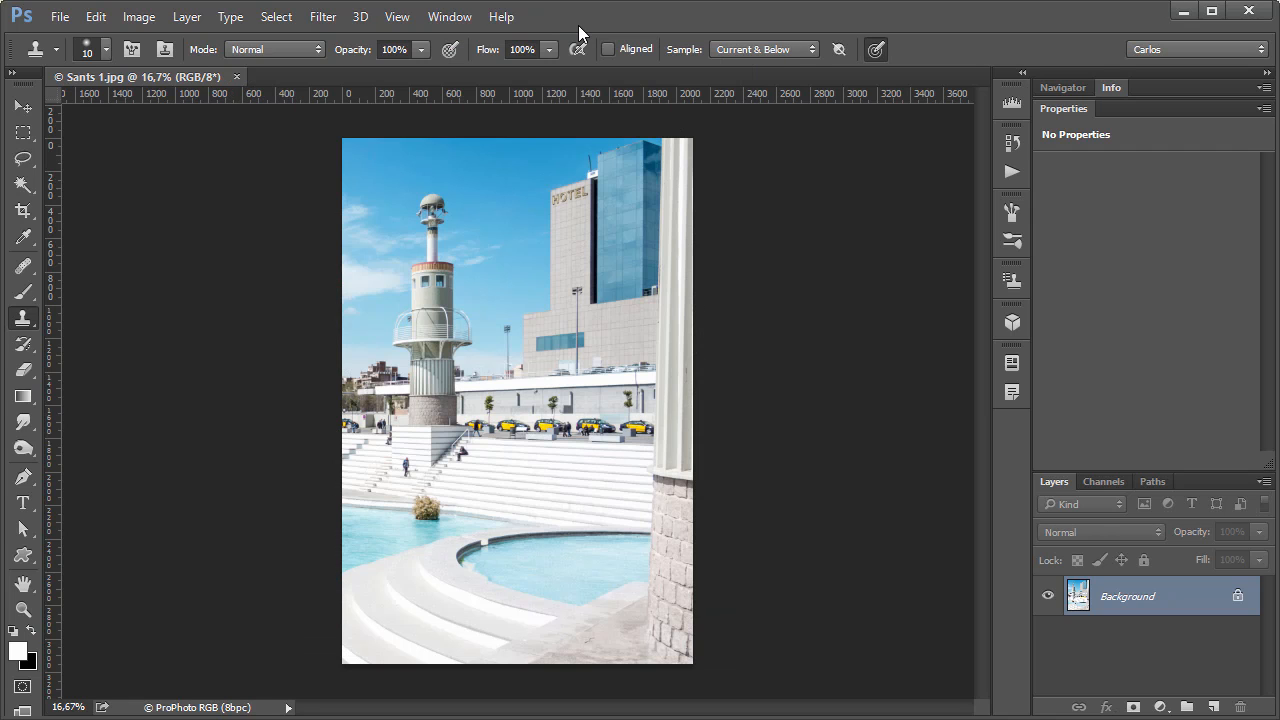
right_click(578, 25)
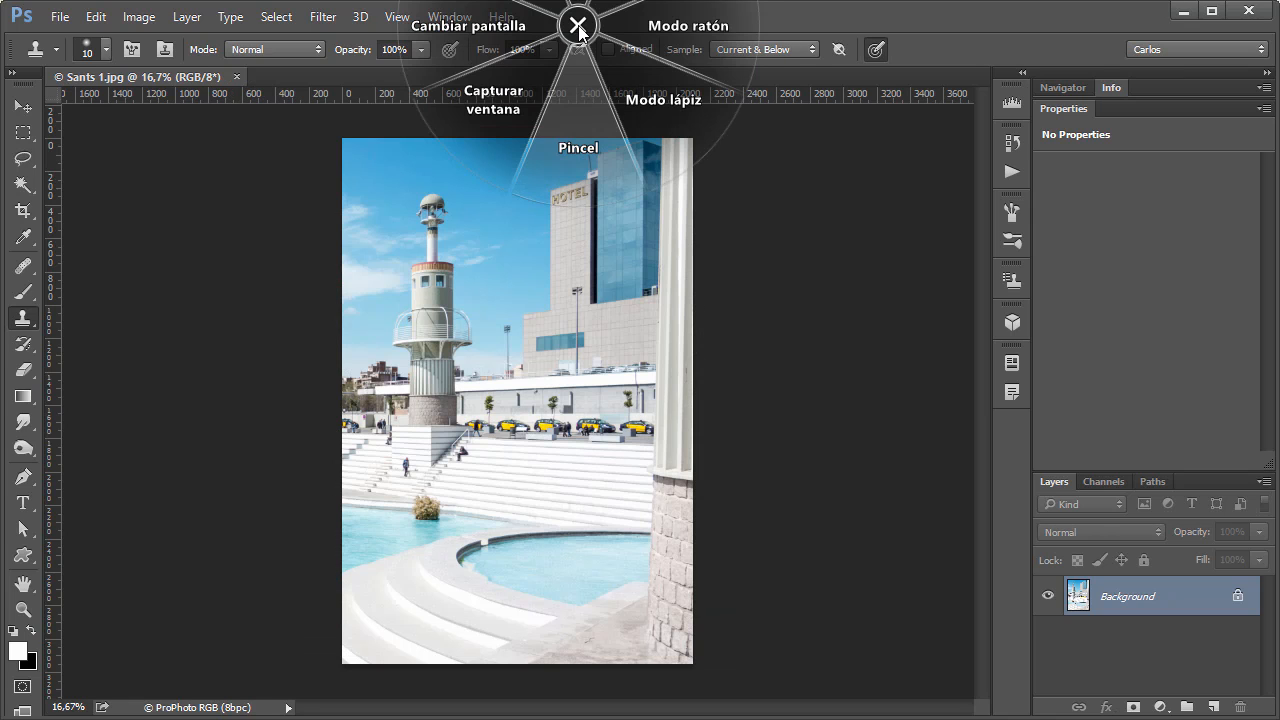
click(580, 147)
mouse_move(432, 320)
mouse_down()
mouse_move(511, 223)
mouse_move(459, 533)
mouse_up()
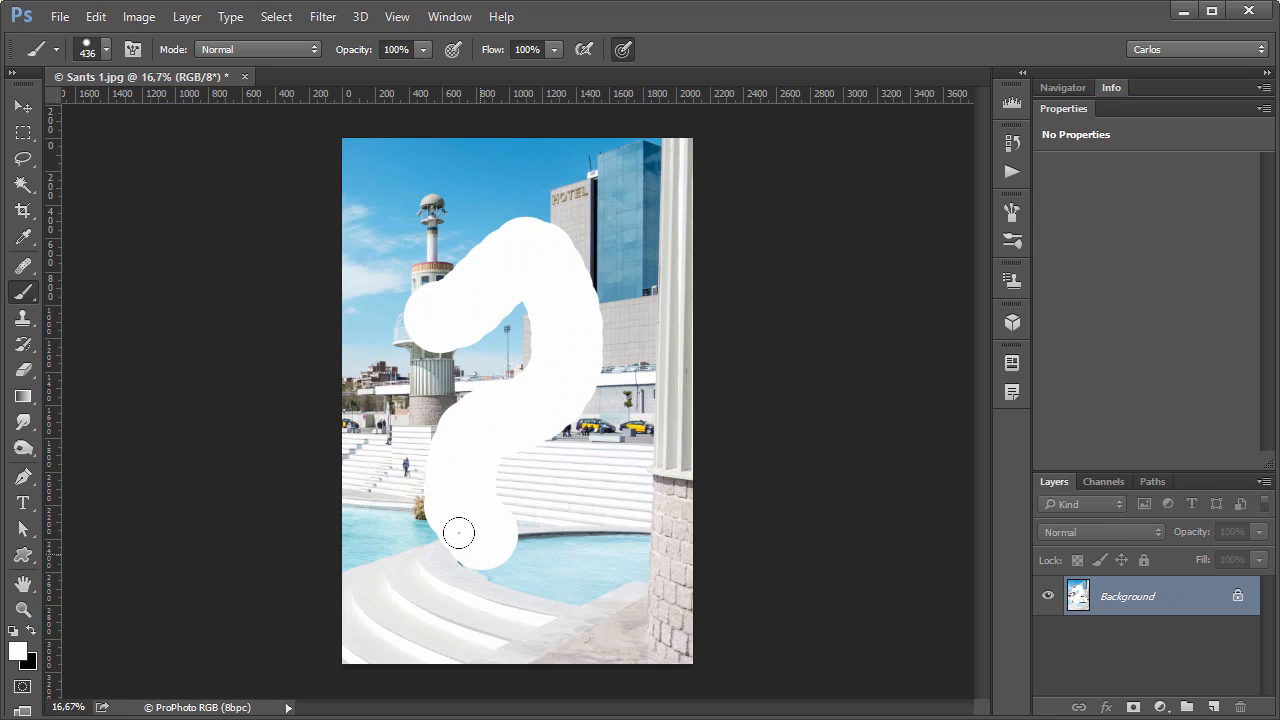
Return to the Wacom tablet properties, change the radial menu's Pincel segment to Submenú and display the new submenu's segments.
key(alt+Tab)
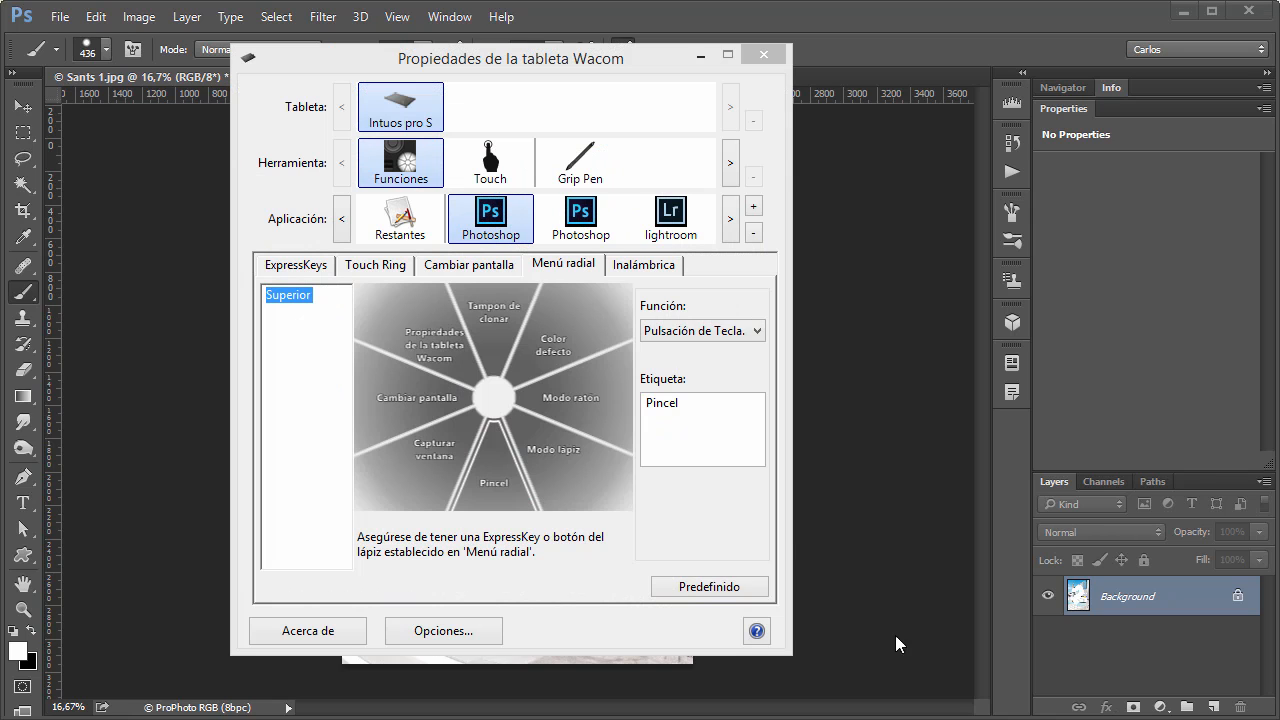
click(677, 332)
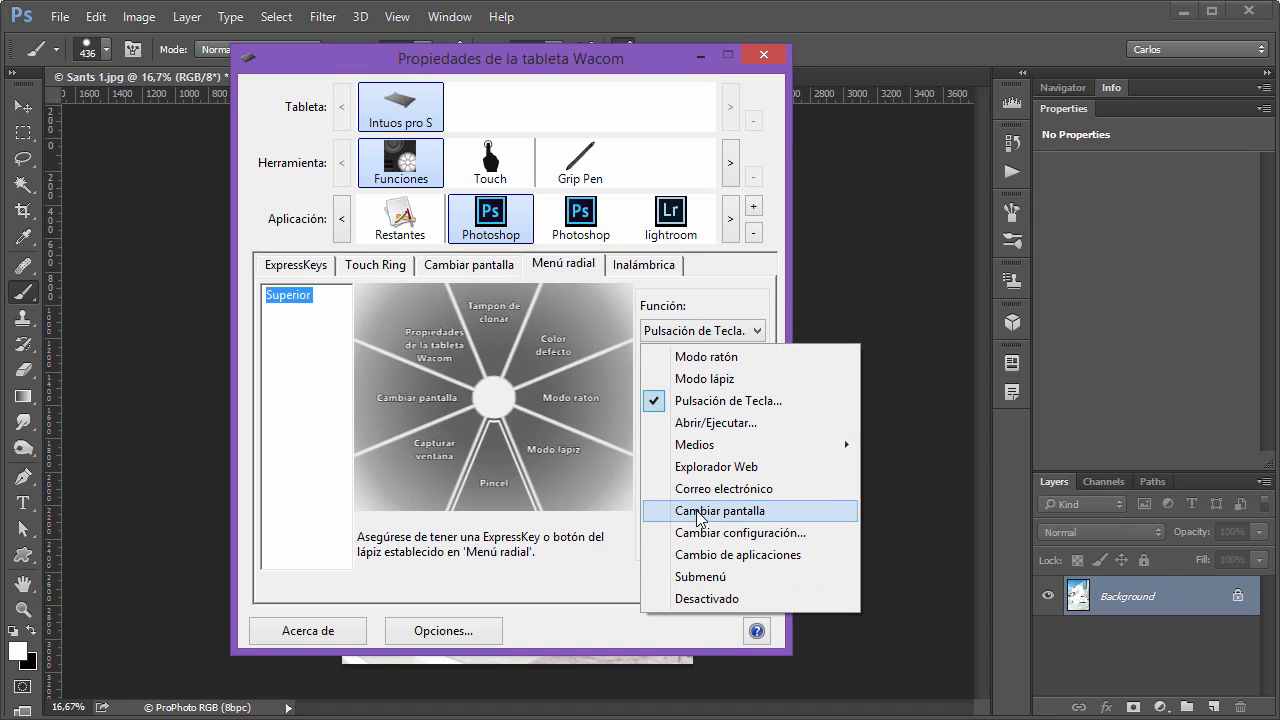
click(712, 578)
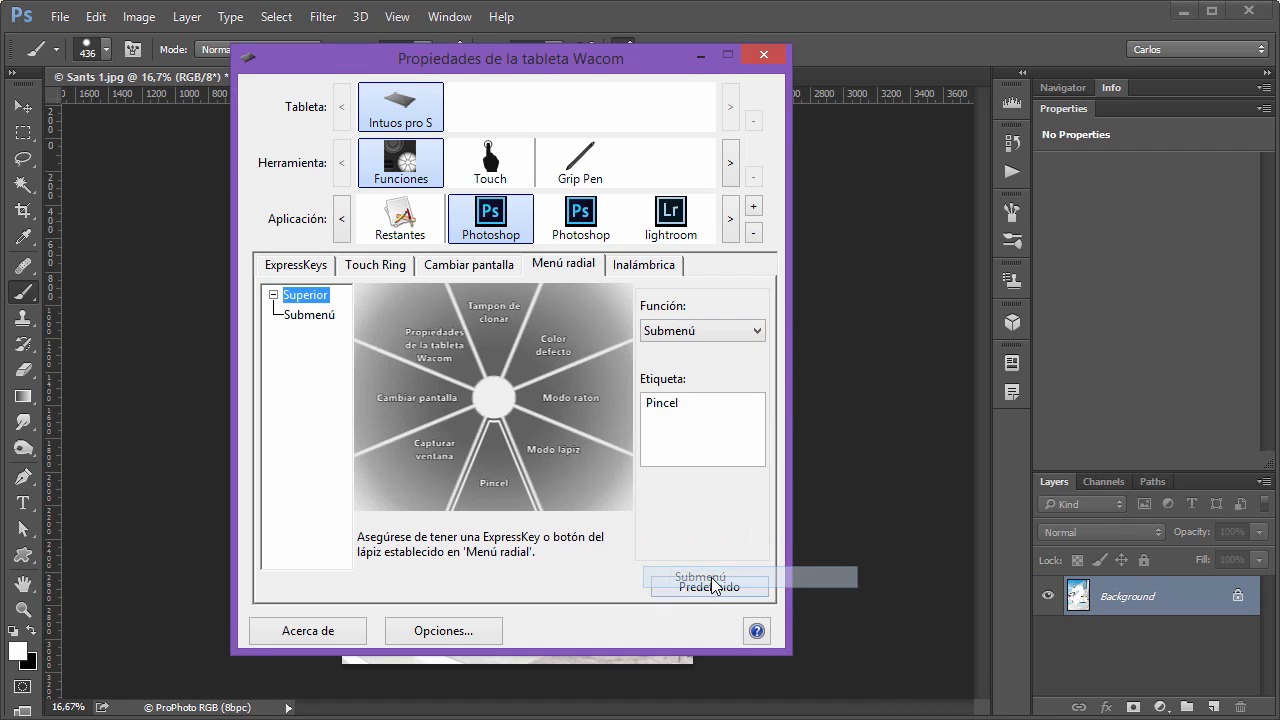
click(314, 318)
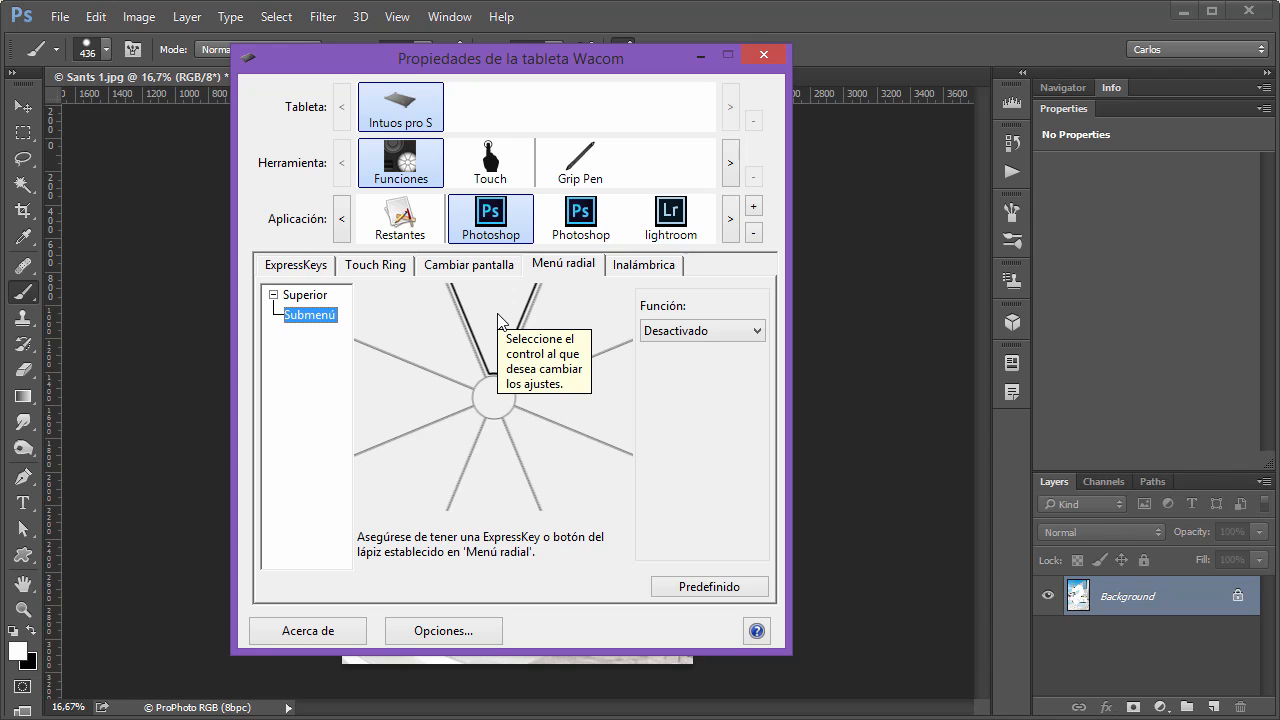
Switch to Photoshop, open the Submenú from the radial menu over the image, and close it.
click(886, 22)
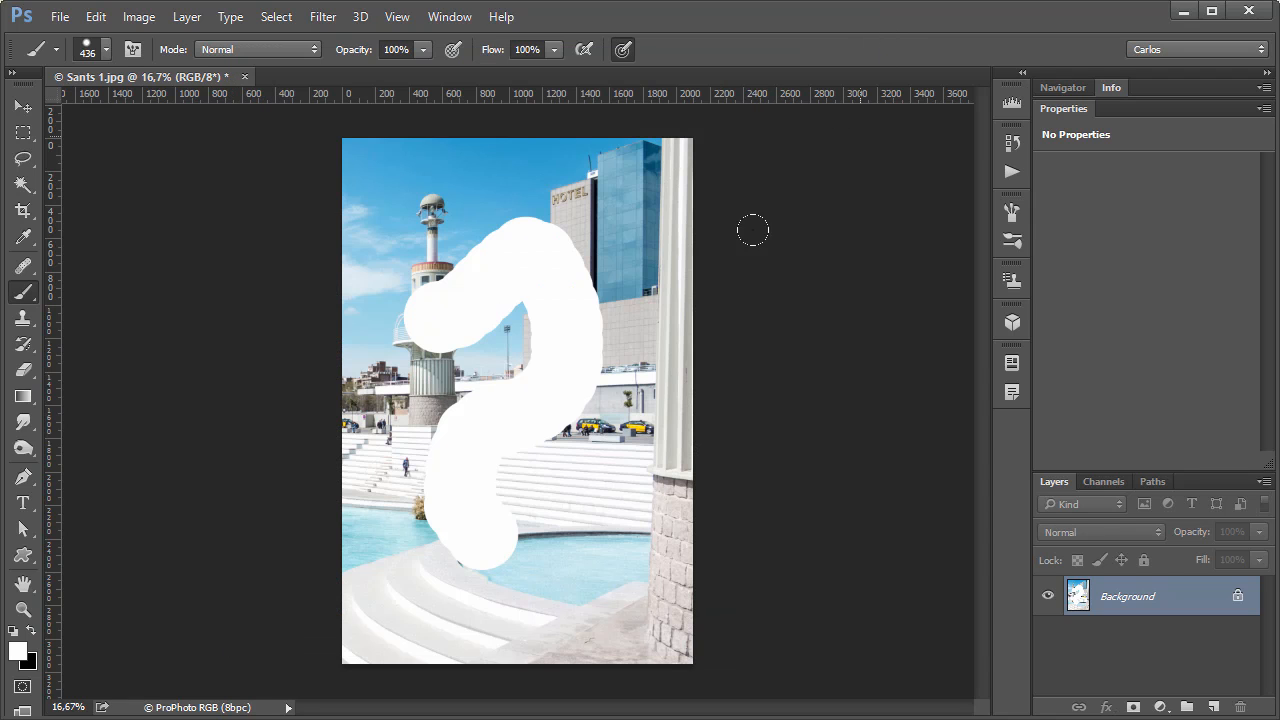
right_click(648, 387)
click(666, 536)
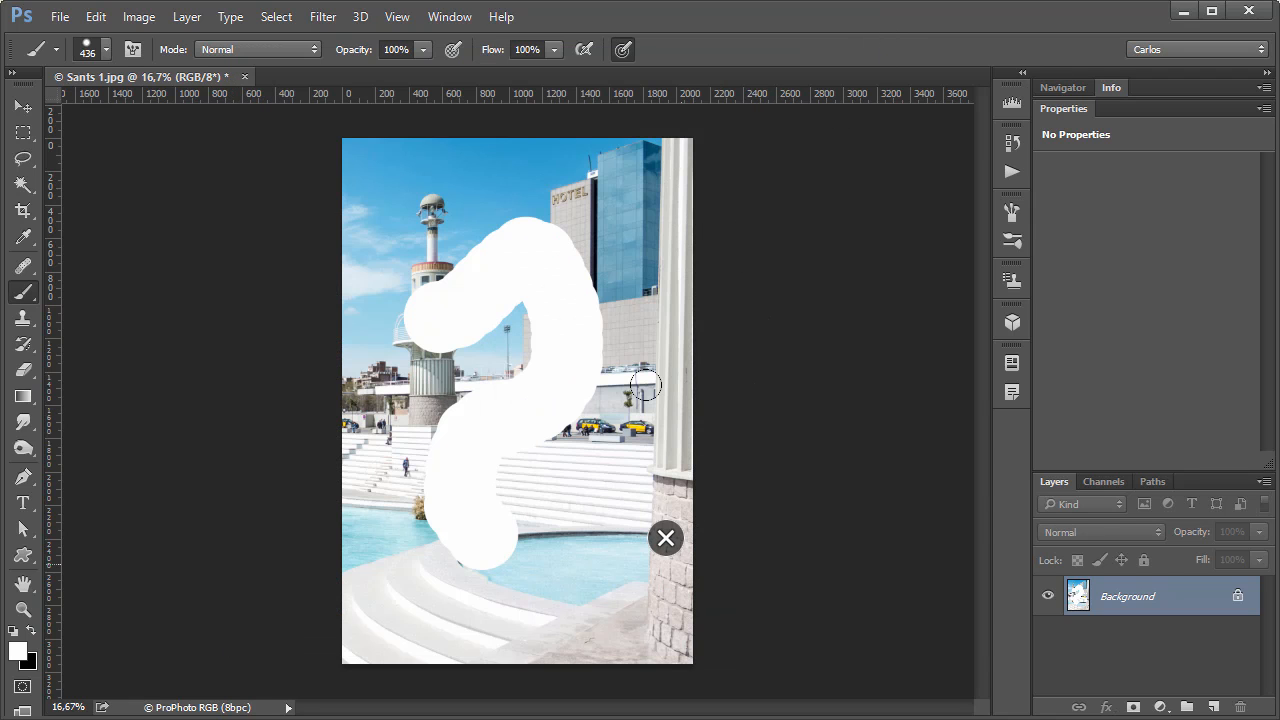
click(665, 538)
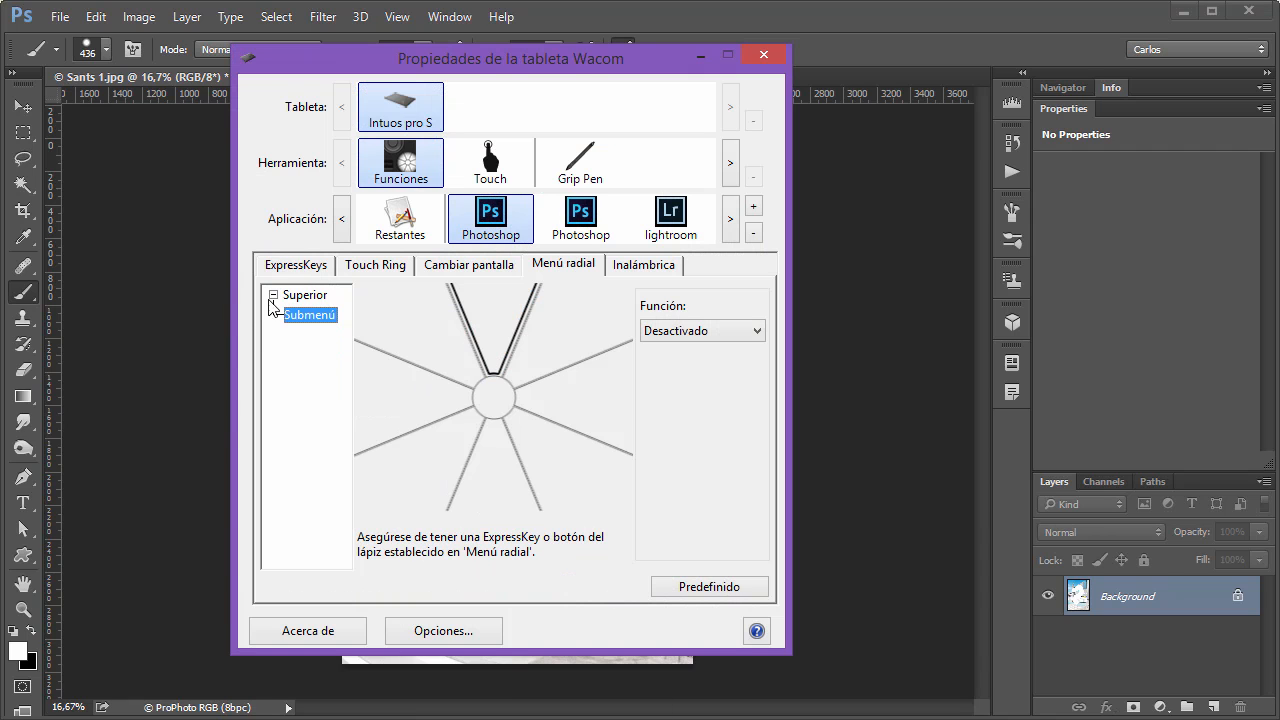
Review the radial menu's Superior level in the Wacom tablet properties and display that menu over the Photoshop image before closing it.
click(305, 296)
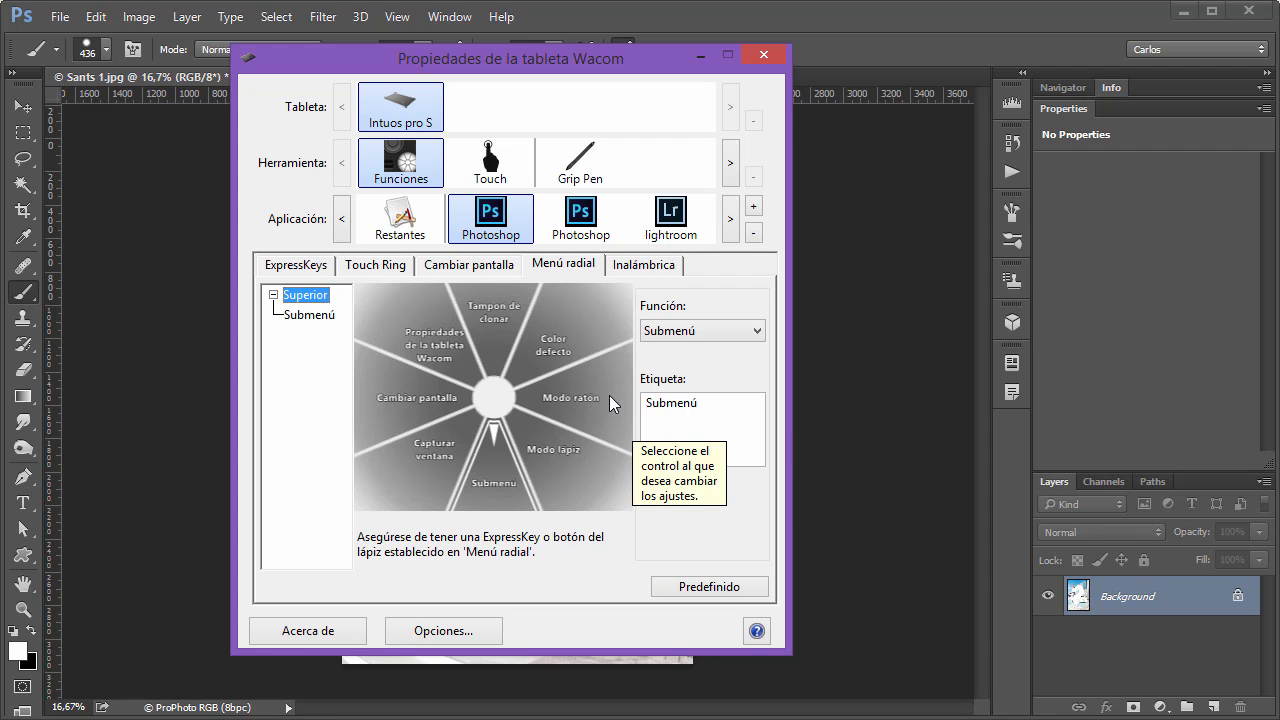
click(844, 41)
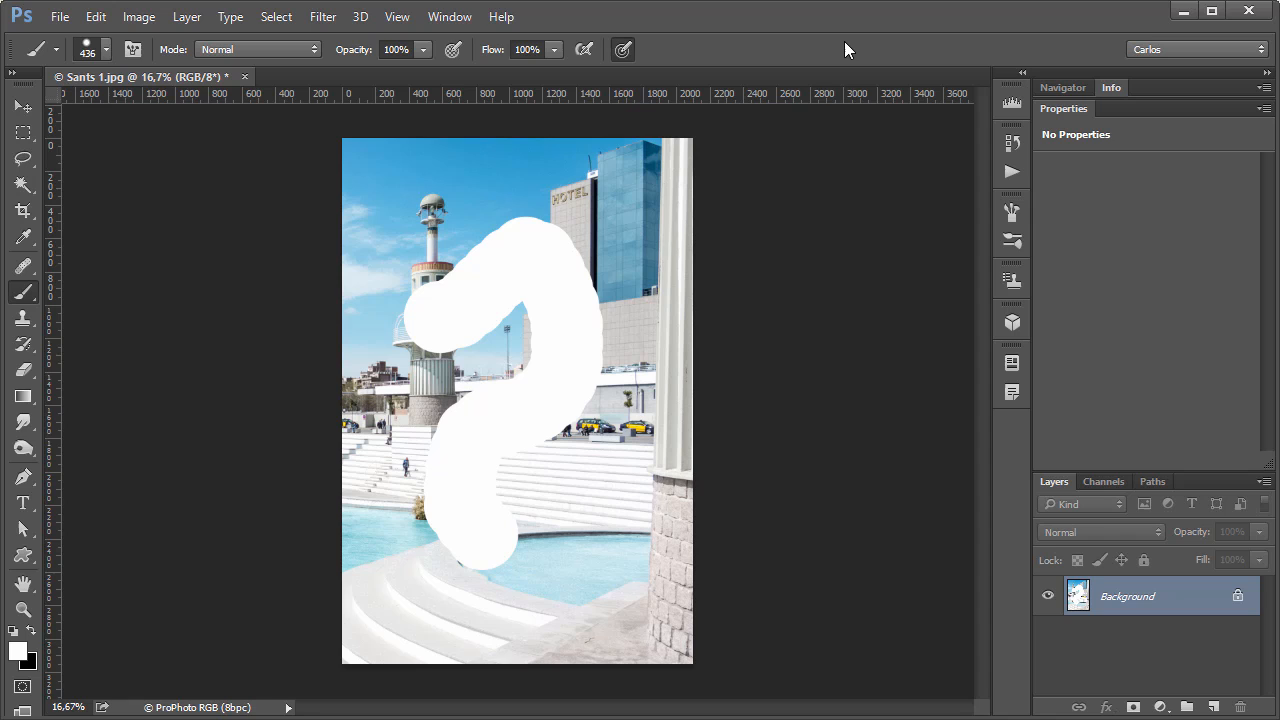
right_click(561, 385)
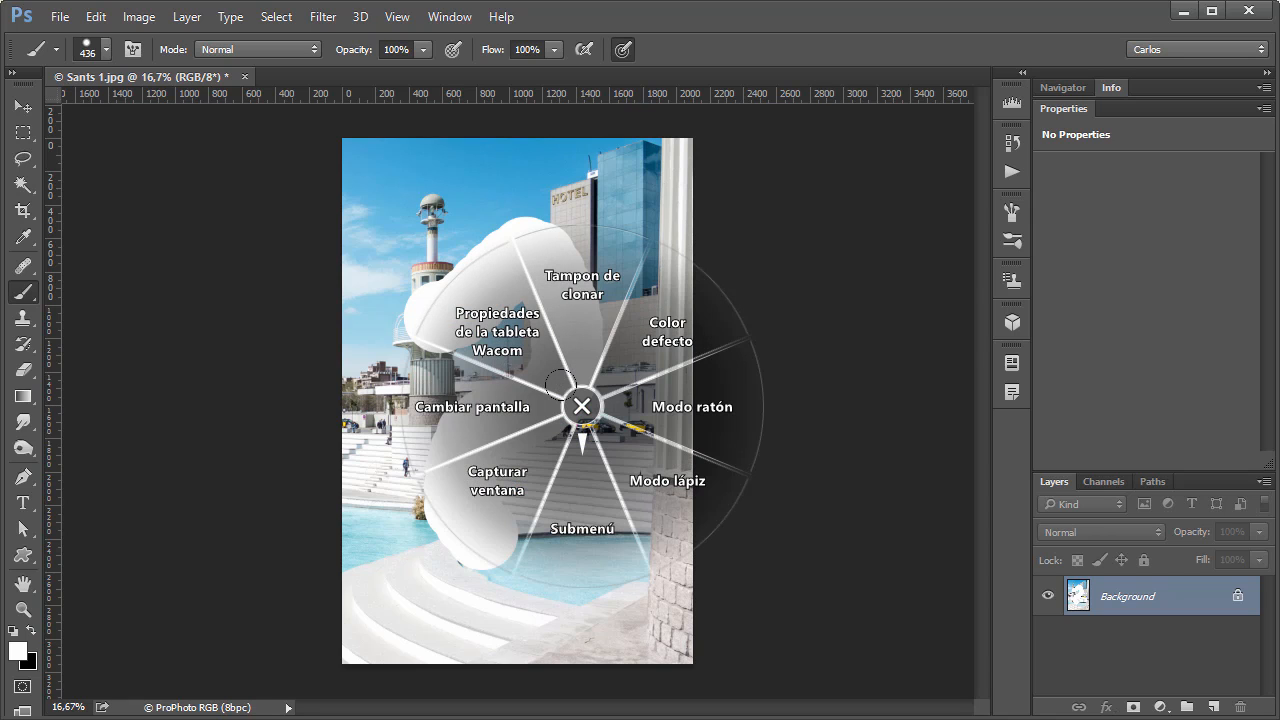
click(582, 406)
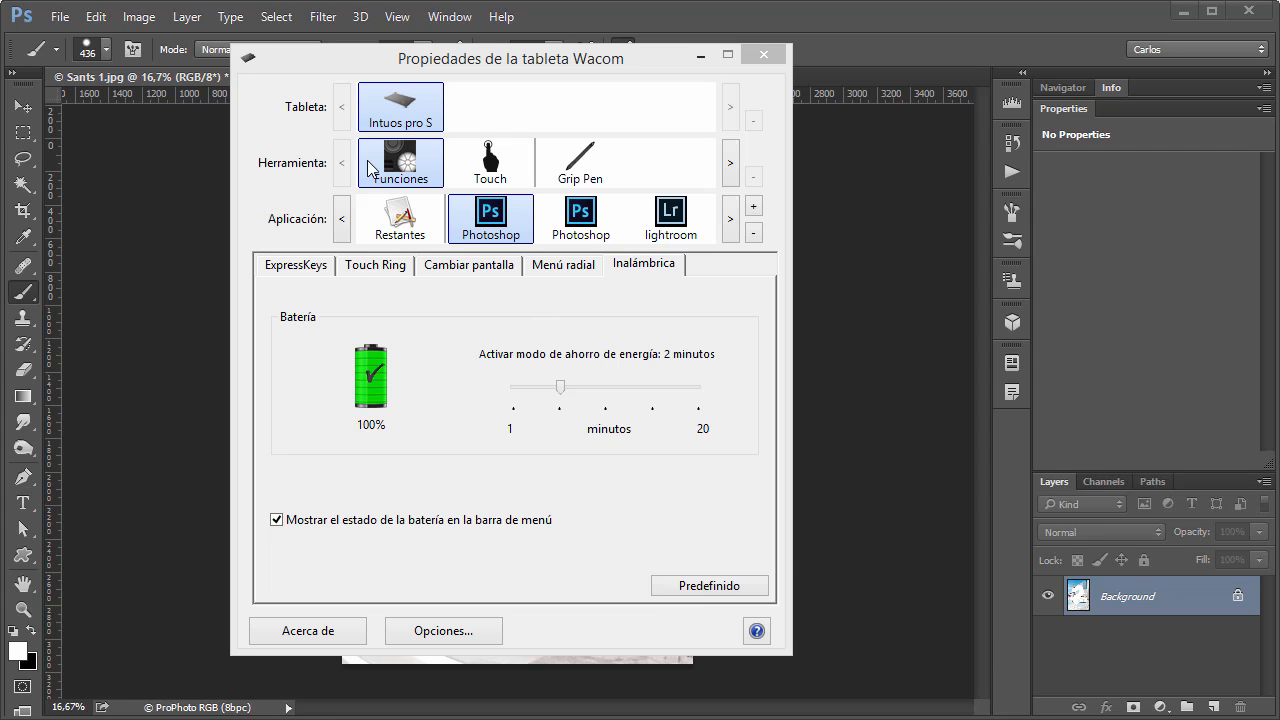
Review the Inalámbrica settings and the Touch tool's Opciones táctiles, Movimientos estándar and Mis movimientos settings.
click(634, 272)
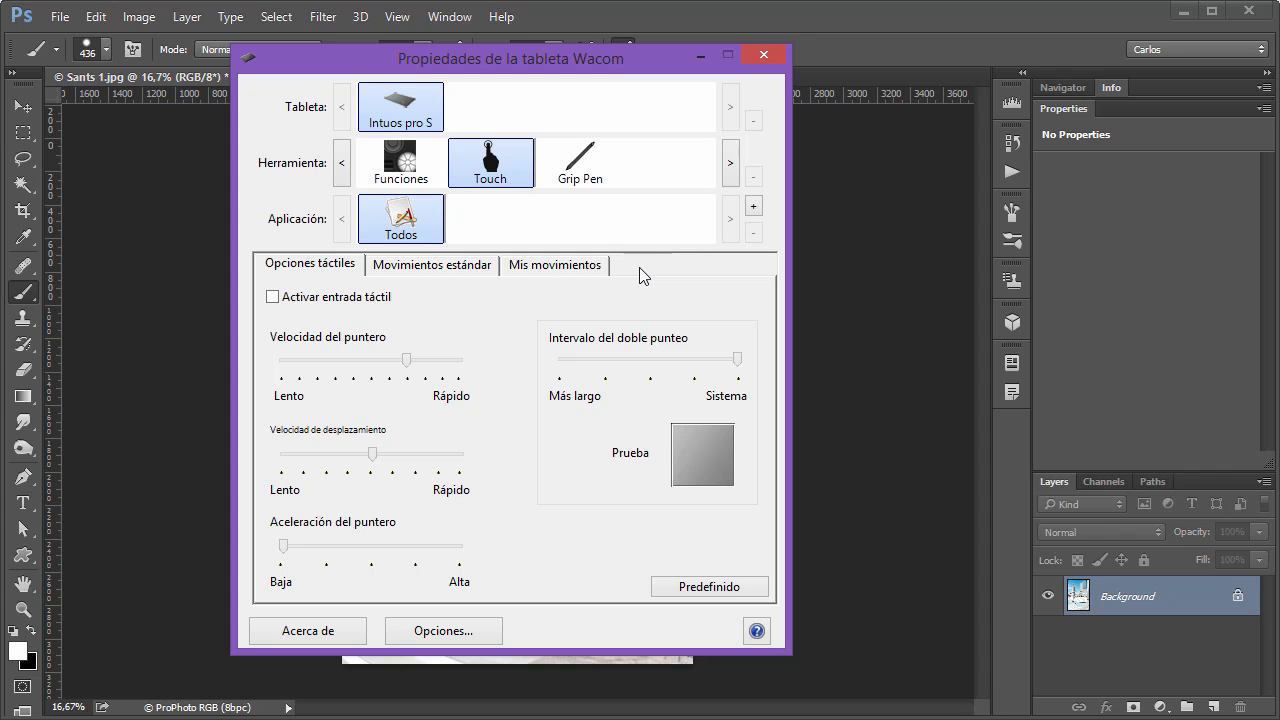
click(328, 297)
click(428, 185)
click(498, 170)
click(363, 300)
click(422, 270)
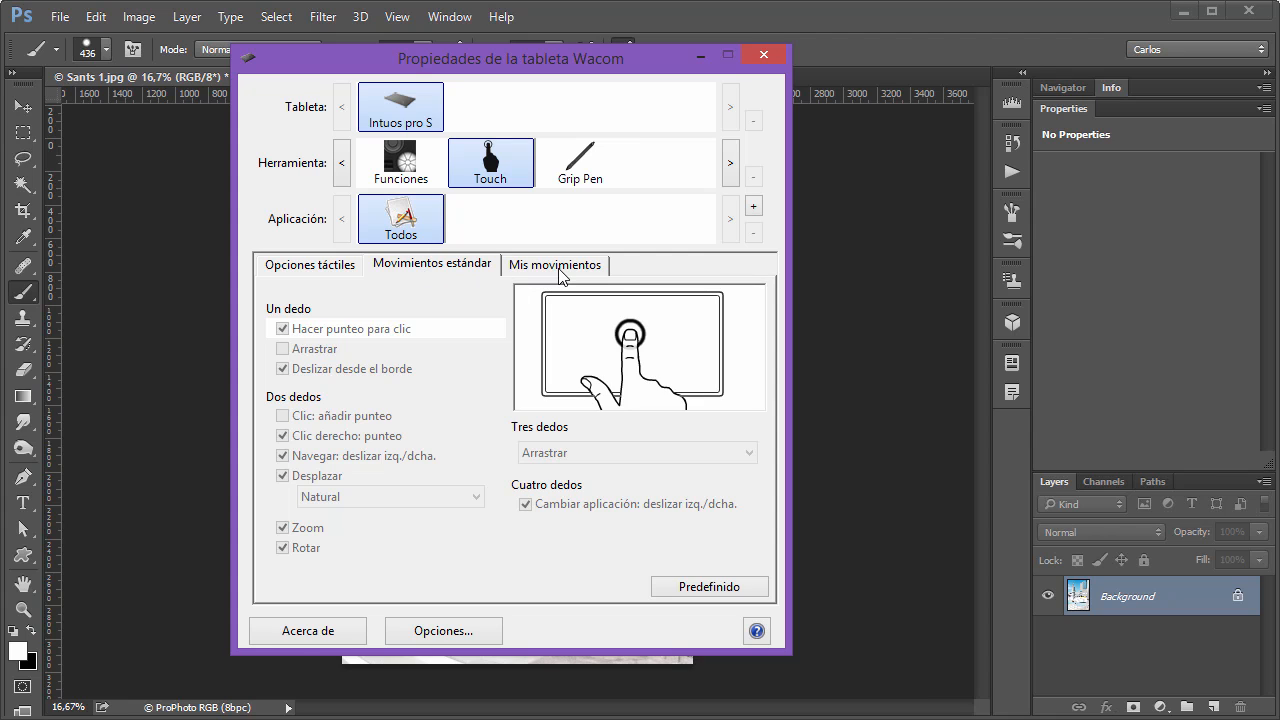
click(558, 270)
click(462, 268)
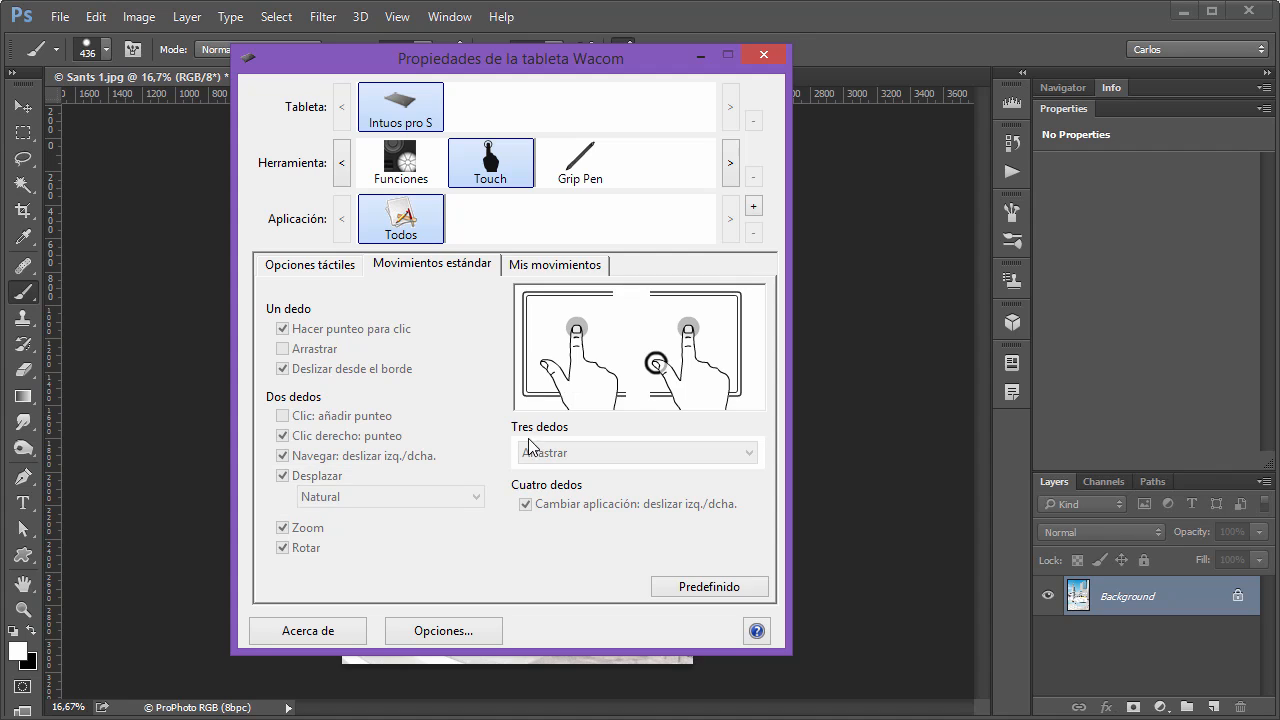
click(530, 272)
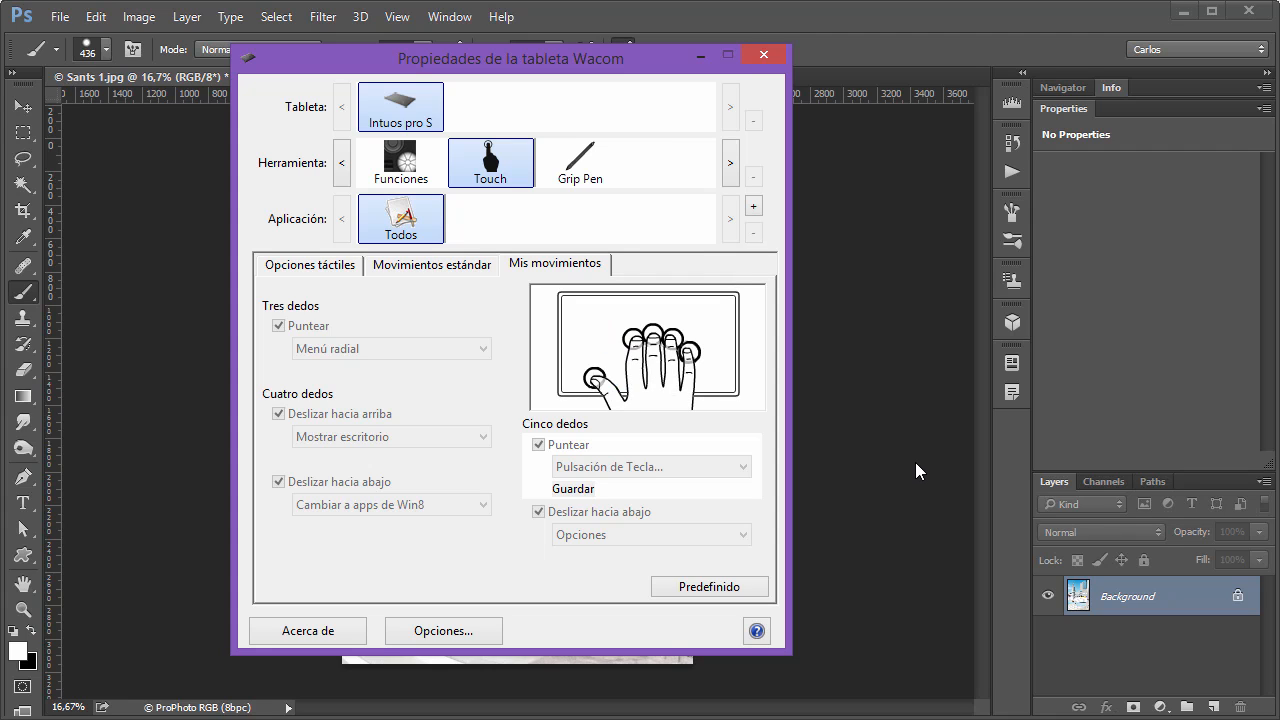
click(318, 266)
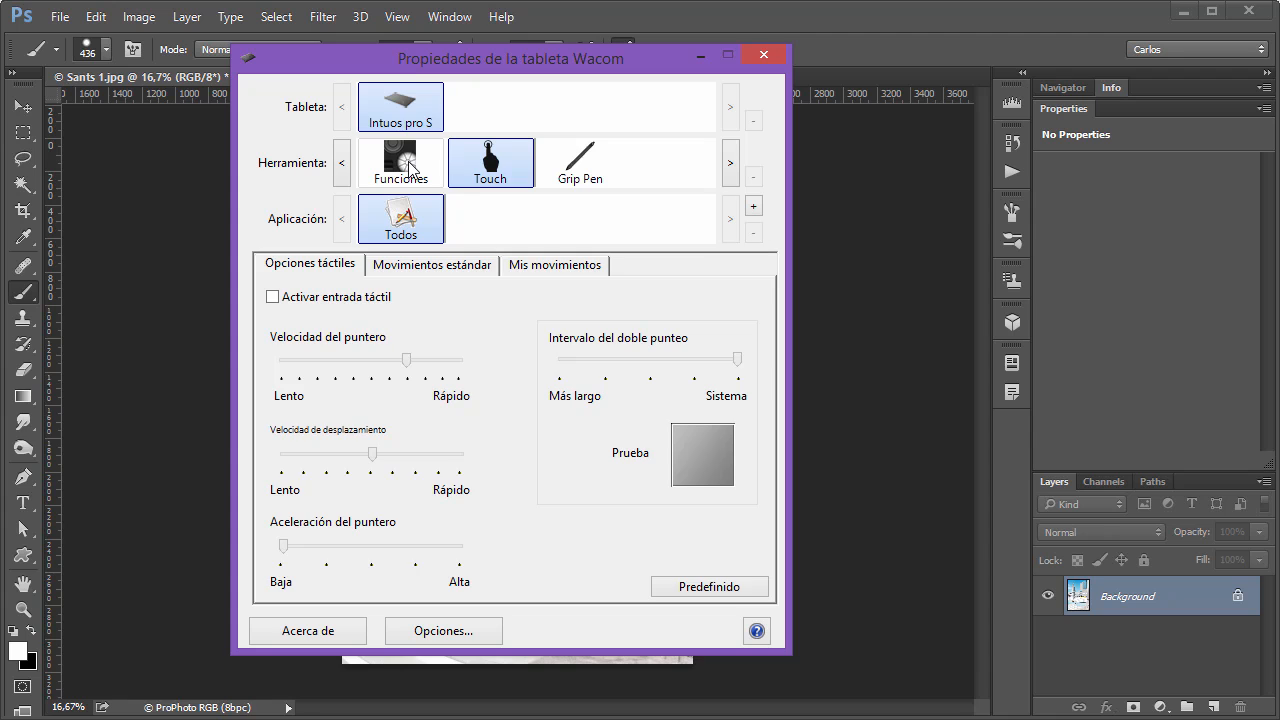
Examine the Des-/activar entradas táctiles function available for the first Photoshop ExpressKey and go back to the Touch tool.
click(408, 161)
click(340, 315)
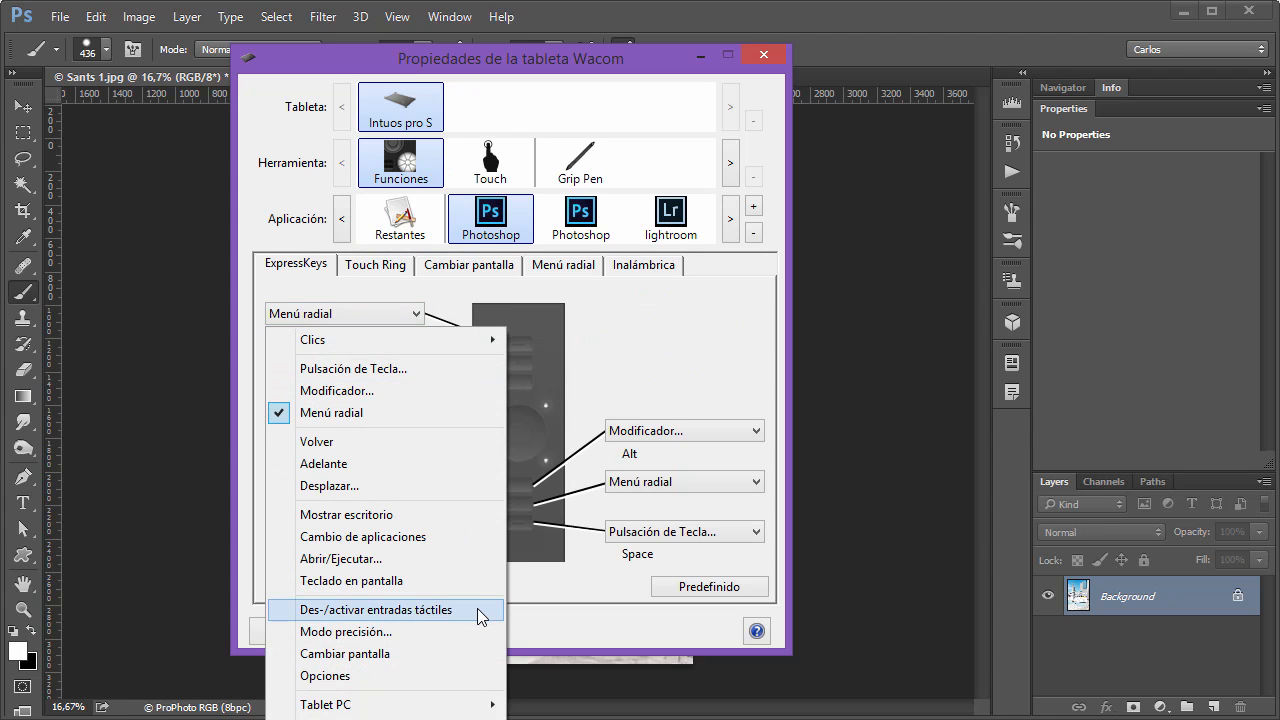
click(485, 165)
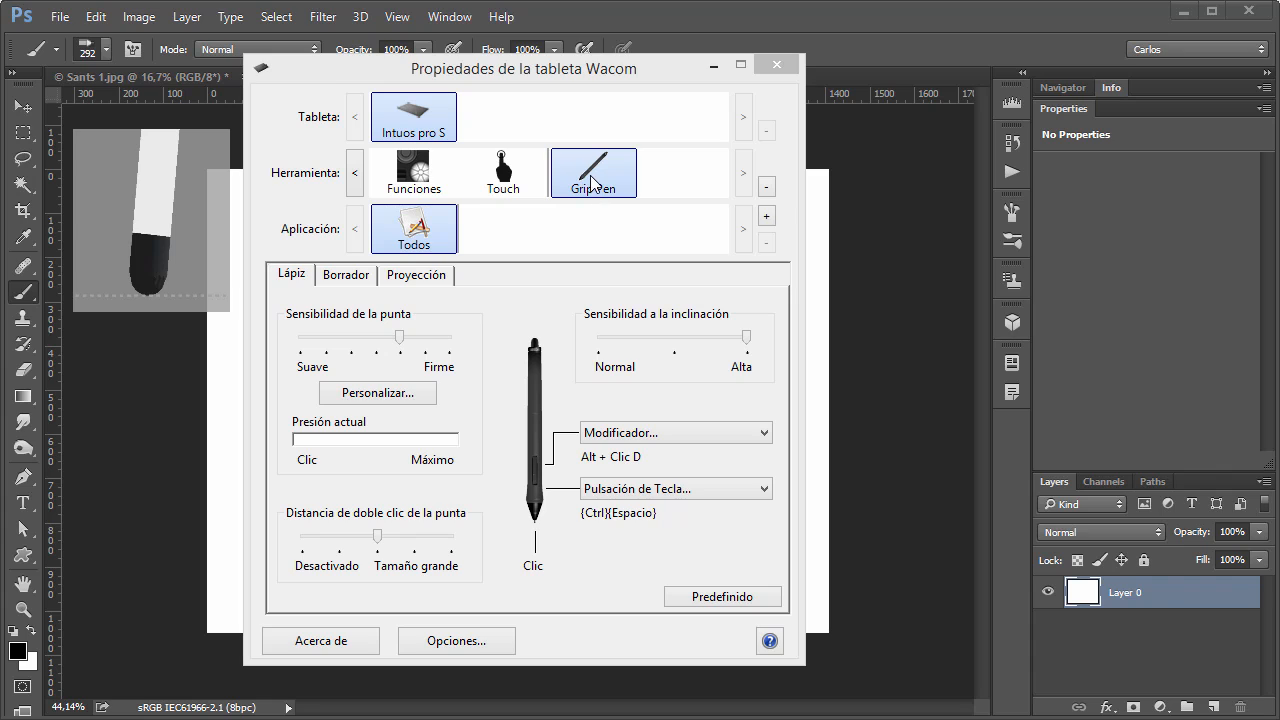
Set the Grip Pen's tip sensitivity midway between Suave and Firme and test the pen pressure.
click(597, 176)
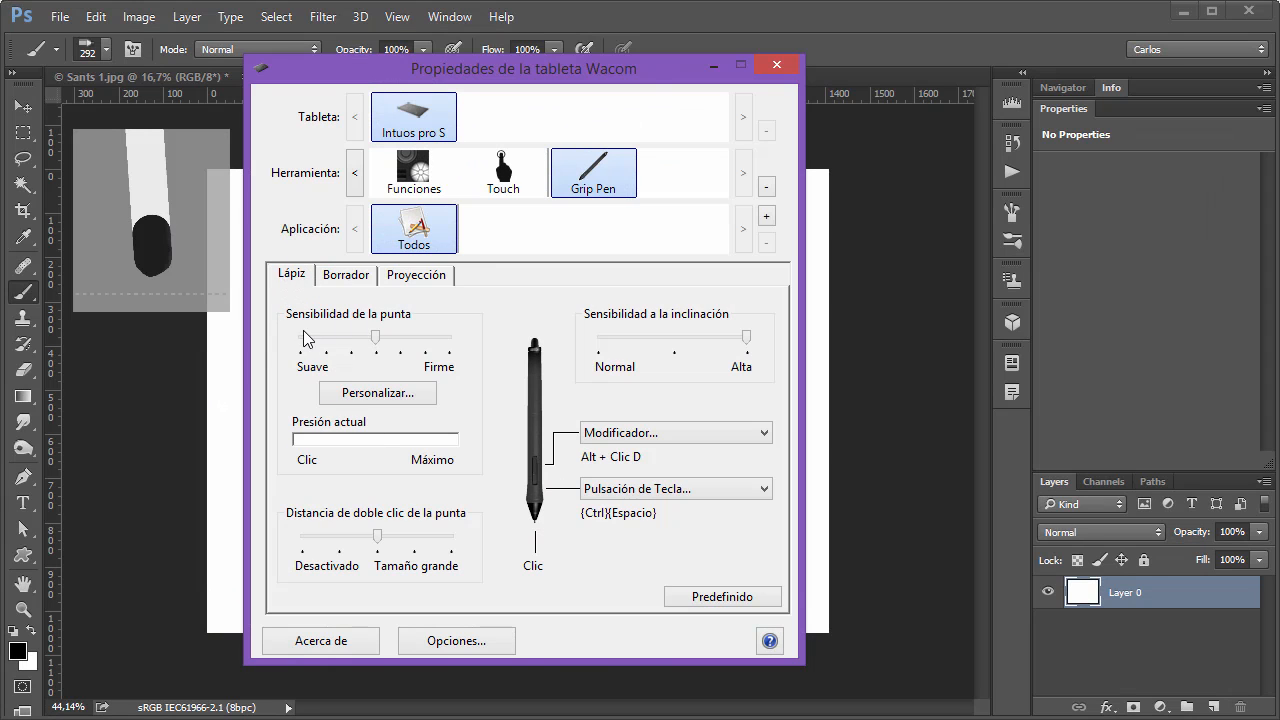
click(337, 450)
click(325, 451)
click(325, 452)
Try a lower sensitivity point on the Grip Pen's custom pressure curve and cancel the change.
click(345, 394)
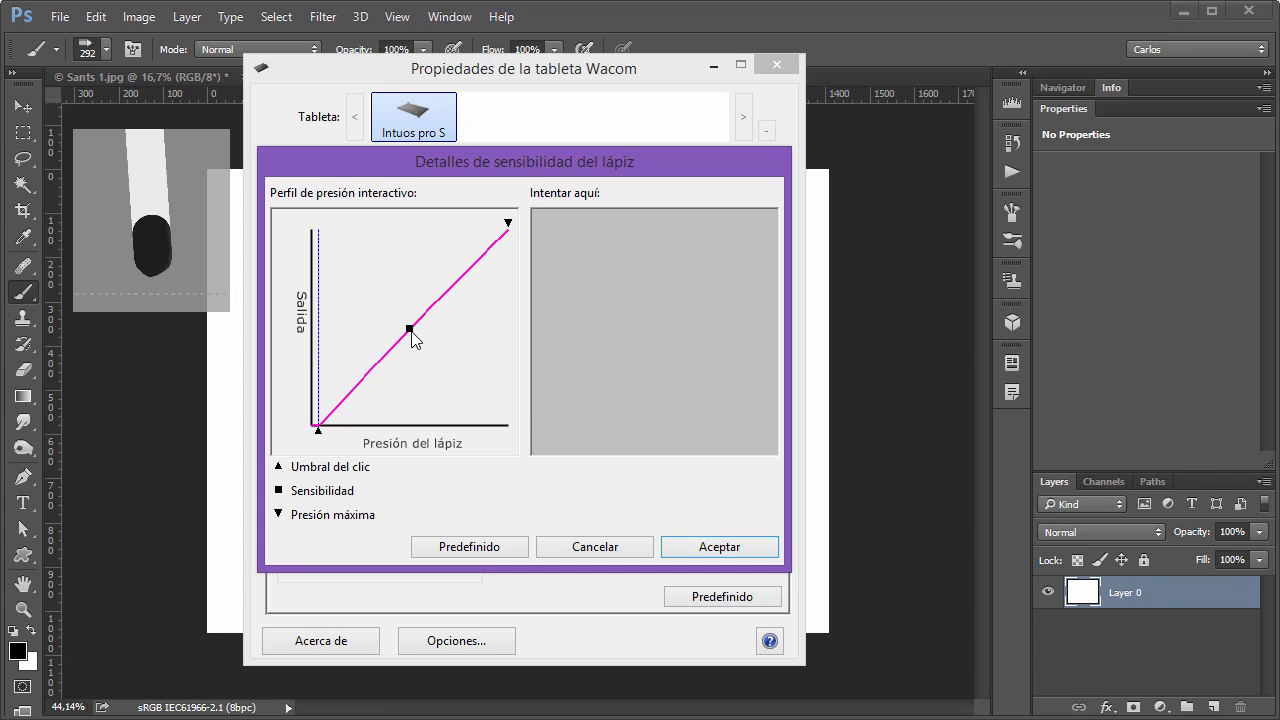
drag(409, 335, 452, 368)
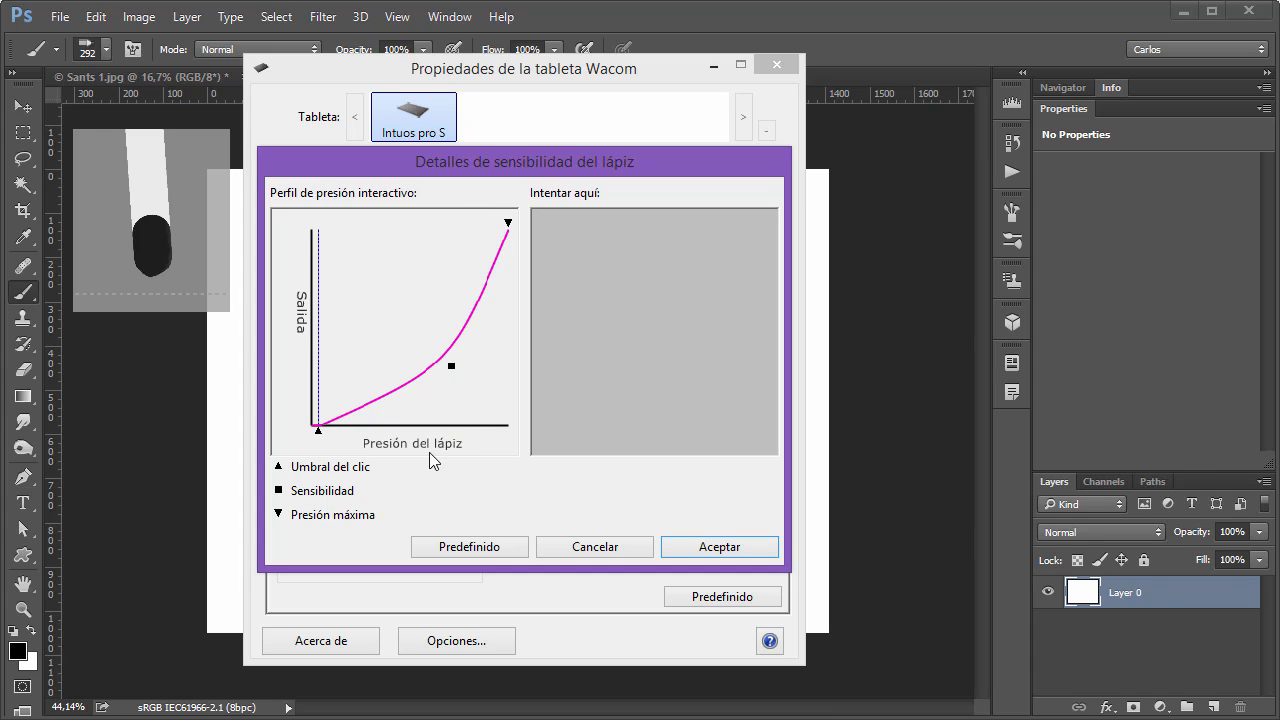
click(566, 550)
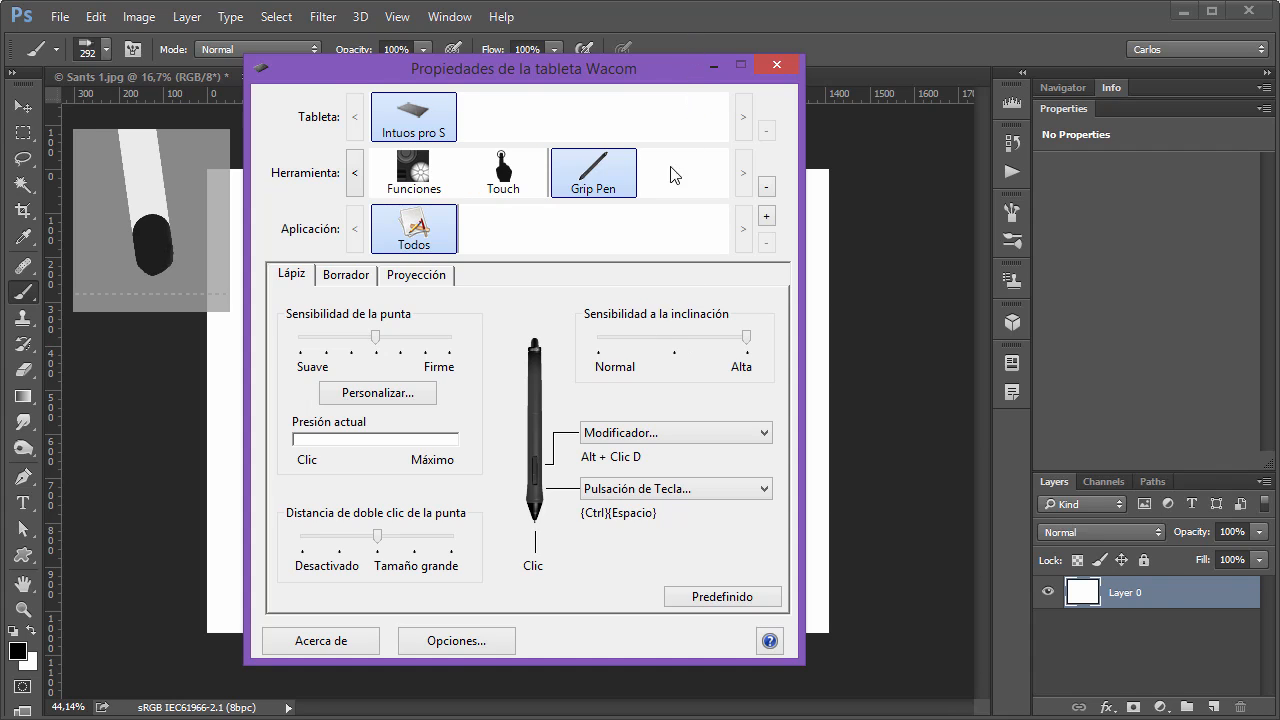
Switch to Photoshop and paint two vertical strokes on the blank canvas with the 292 px pencil brush, a wide grey one and a narrow dark one.
click(686, 13)
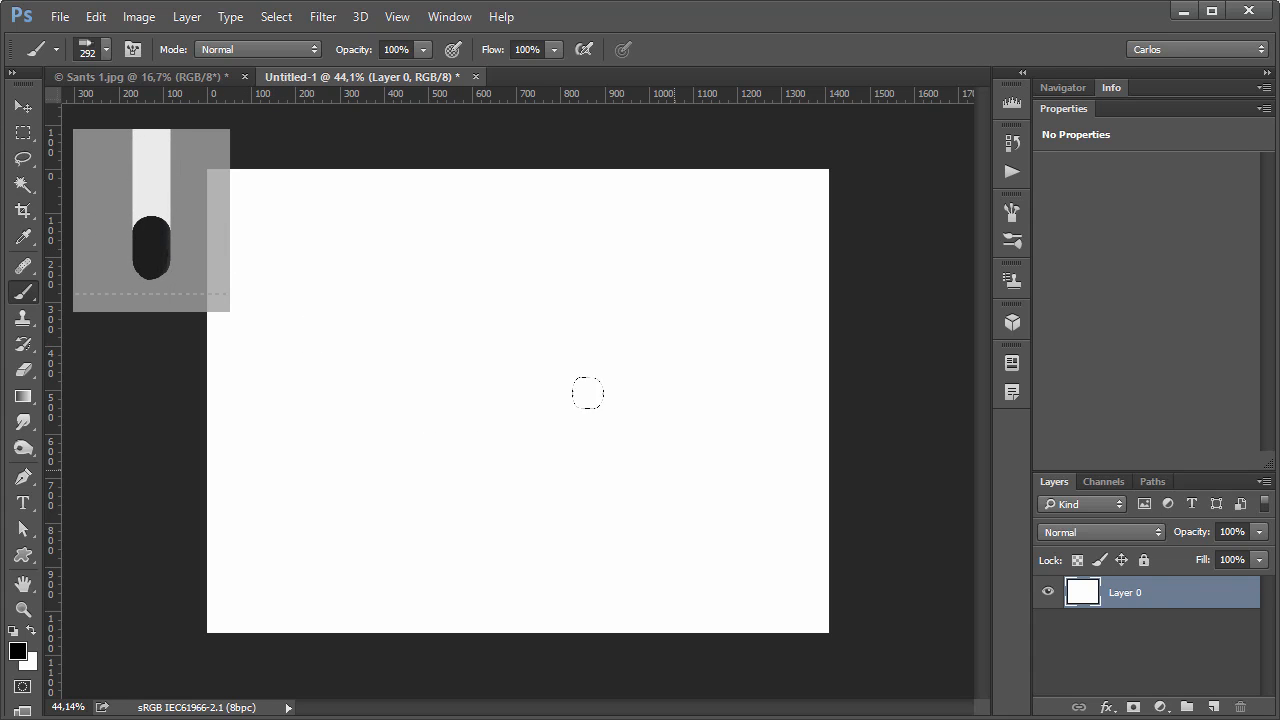
click(98, 50)
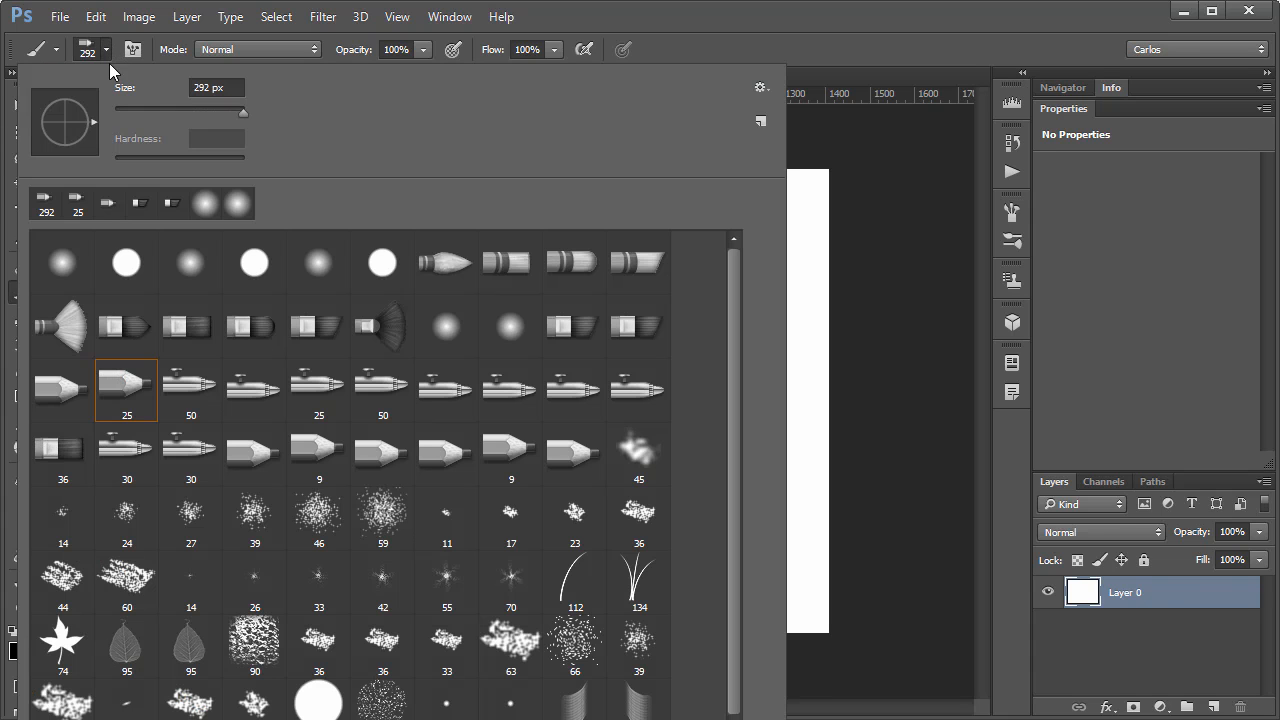
click(555, 12)
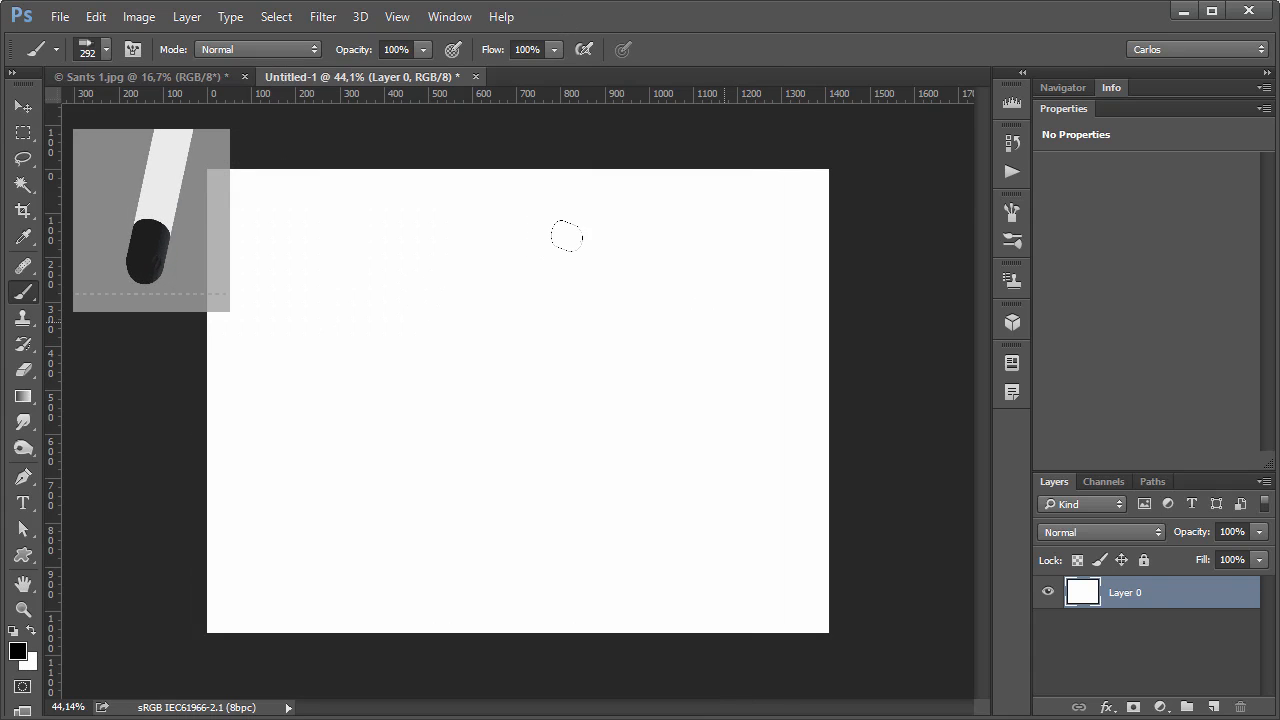
drag(682, 300, 686, 398)
drag(566, 345, 549, 492)
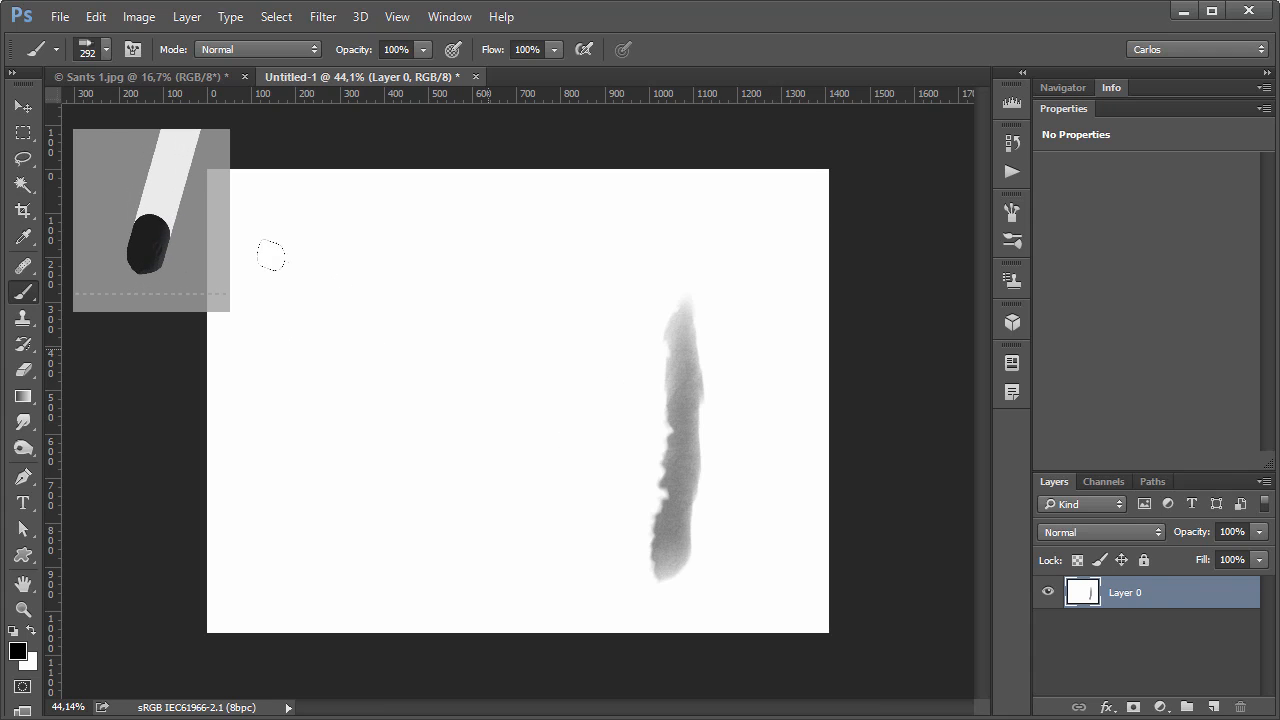
drag(395, 462, 399, 343)
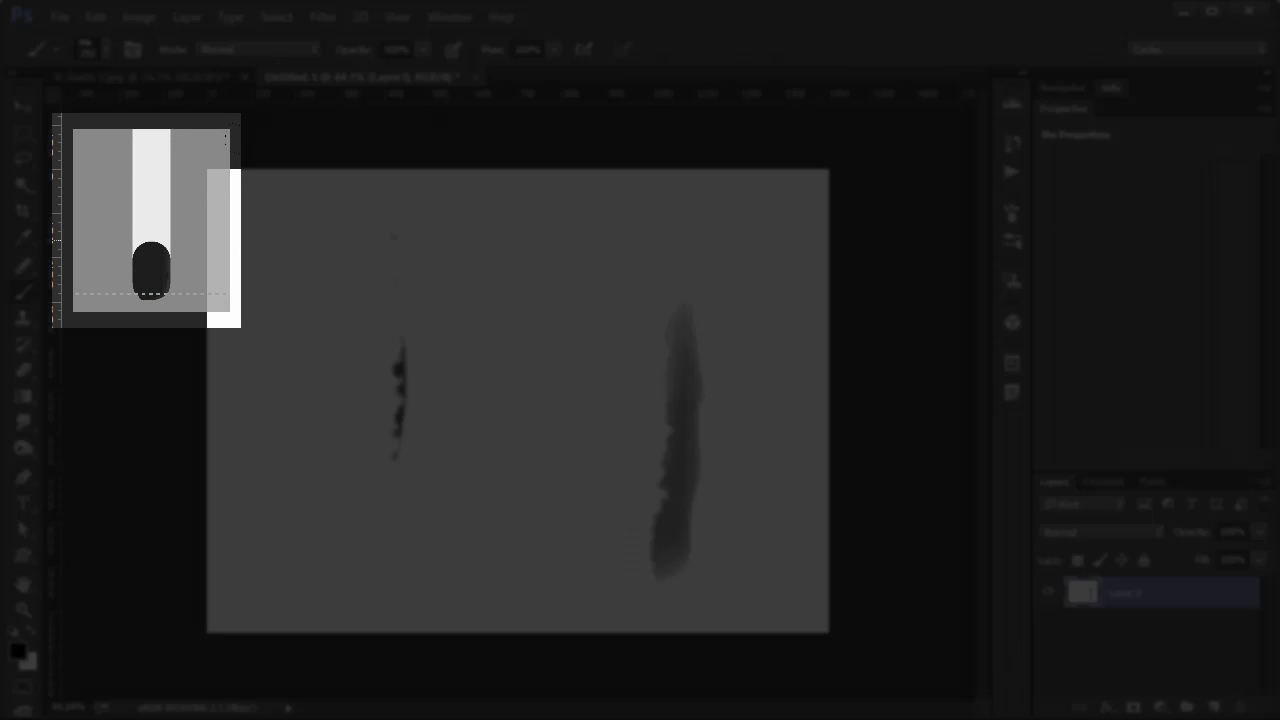
mouse_move(392, 222)
mouse_down()
mouse_move(397, 444)
mouse_move(368, 556)
mouse_up()
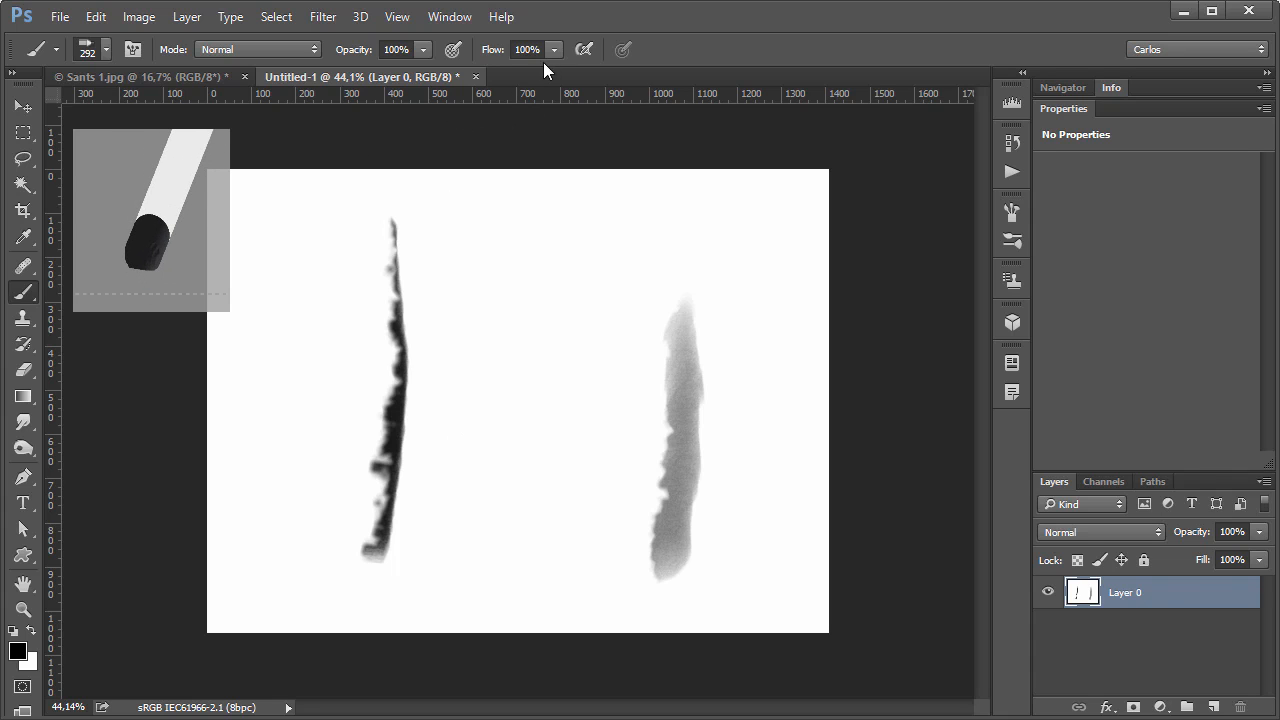
Open the brush settings, turn on Shape Dynamics and switch from the pencil brush to a soft round preset.
click(450, 18)
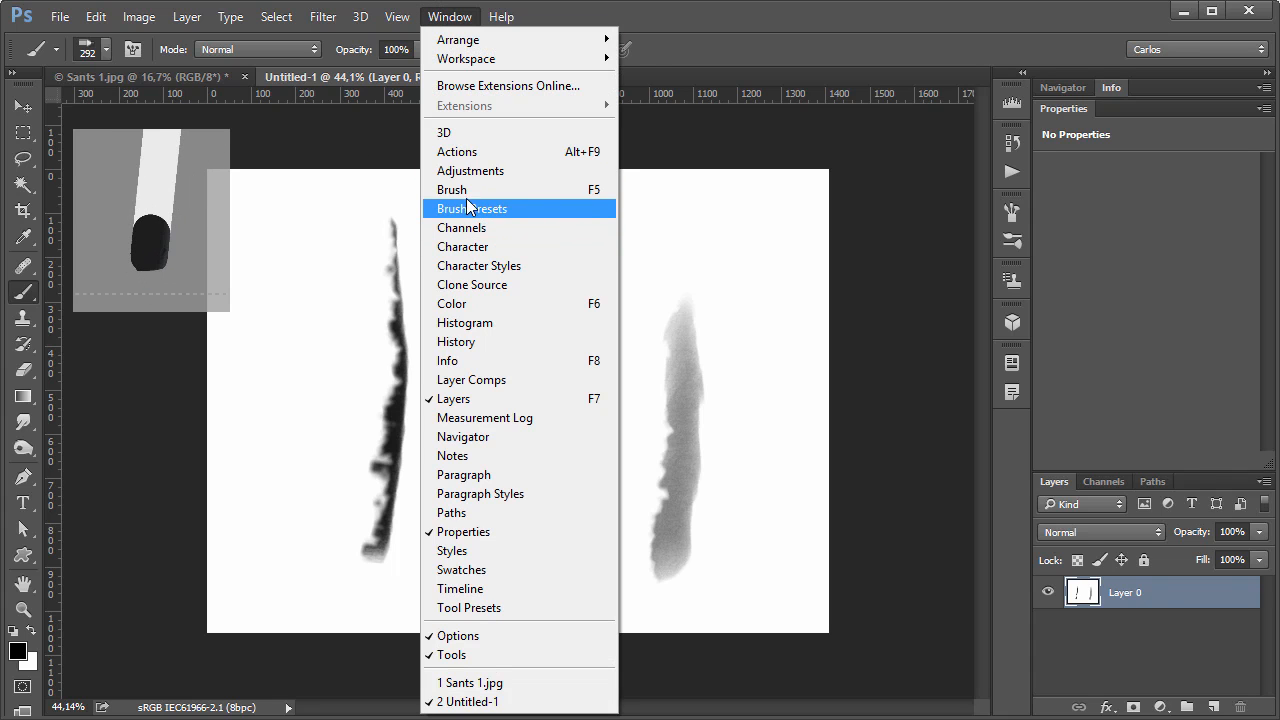
click(460, 190)
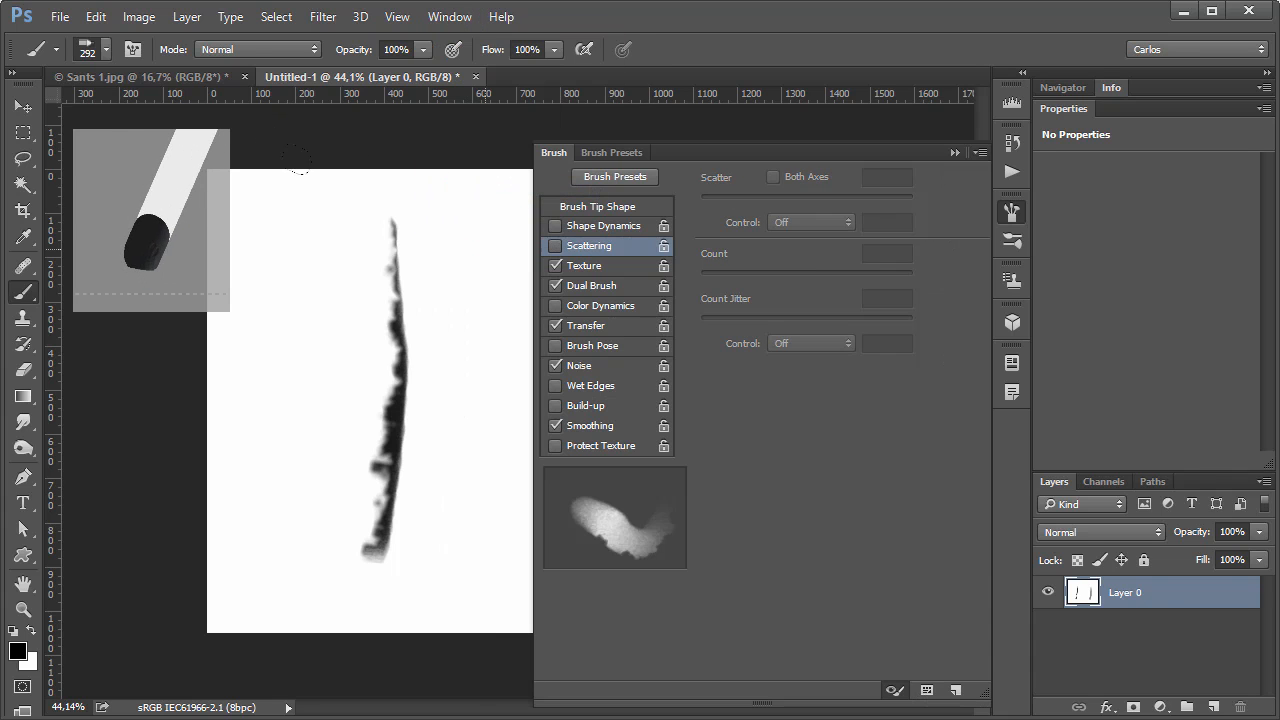
click(585, 226)
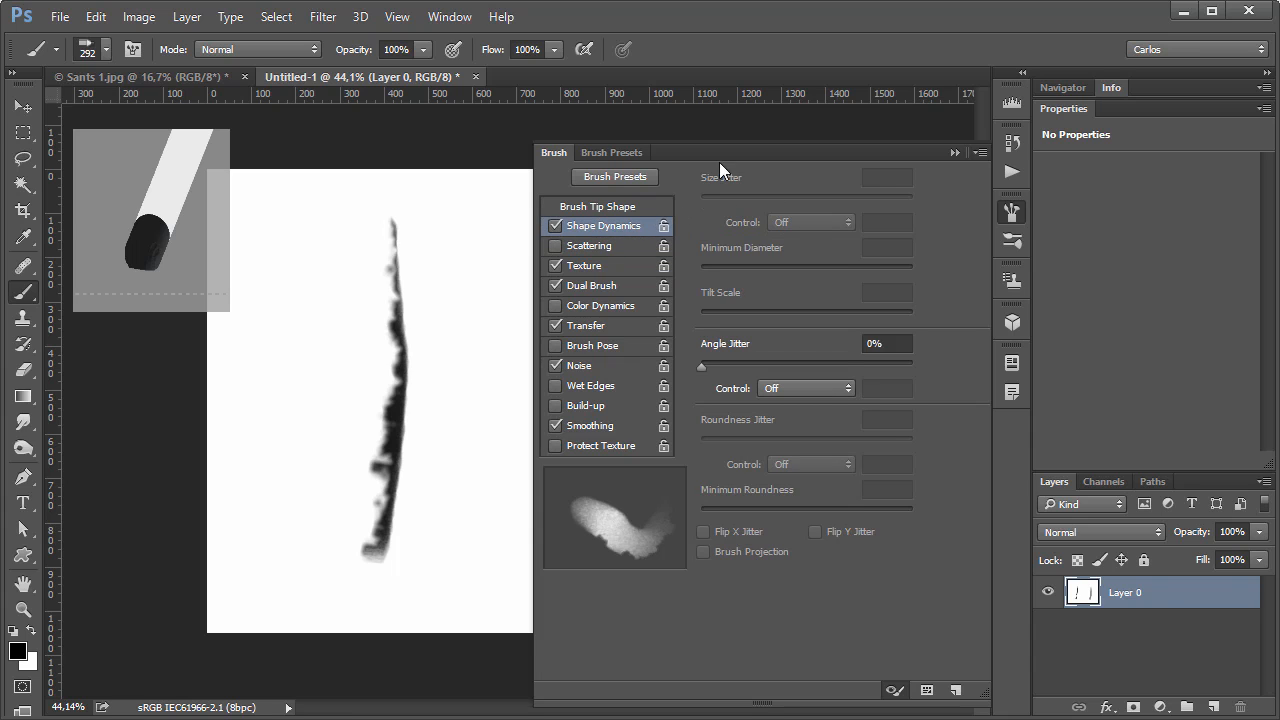
click(104, 54)
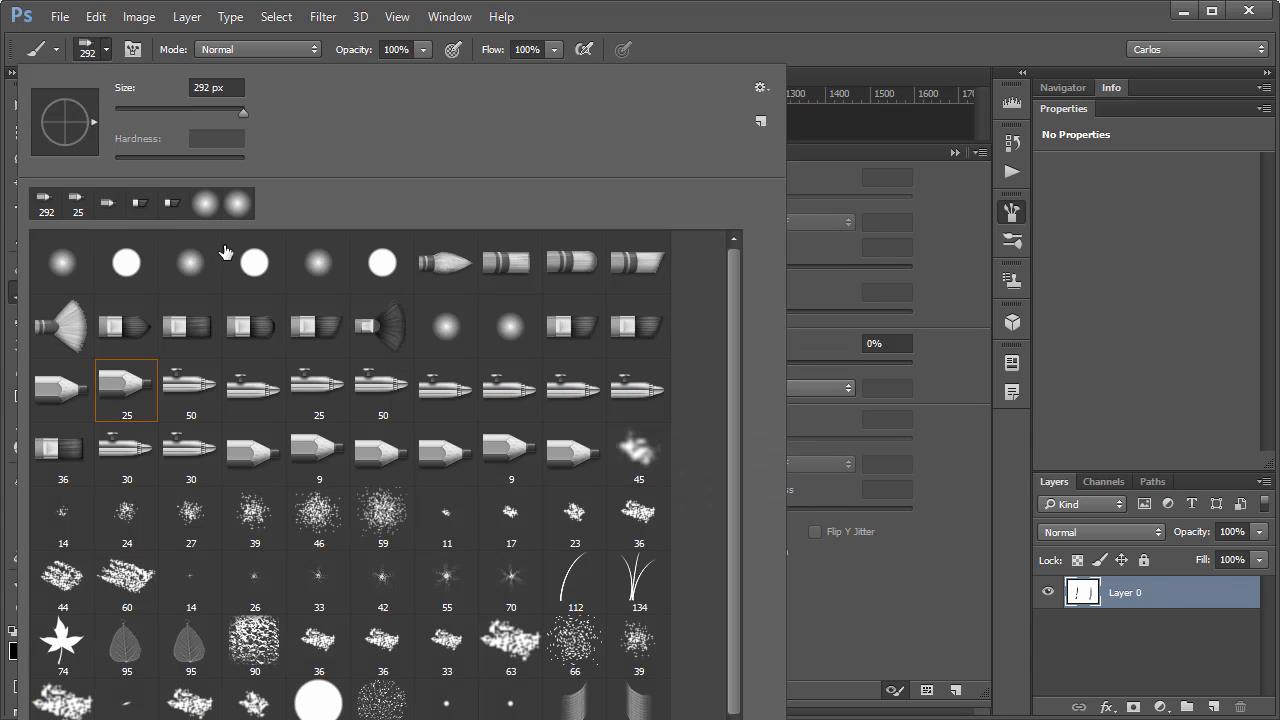
click(190, 262)
click(631, 258)
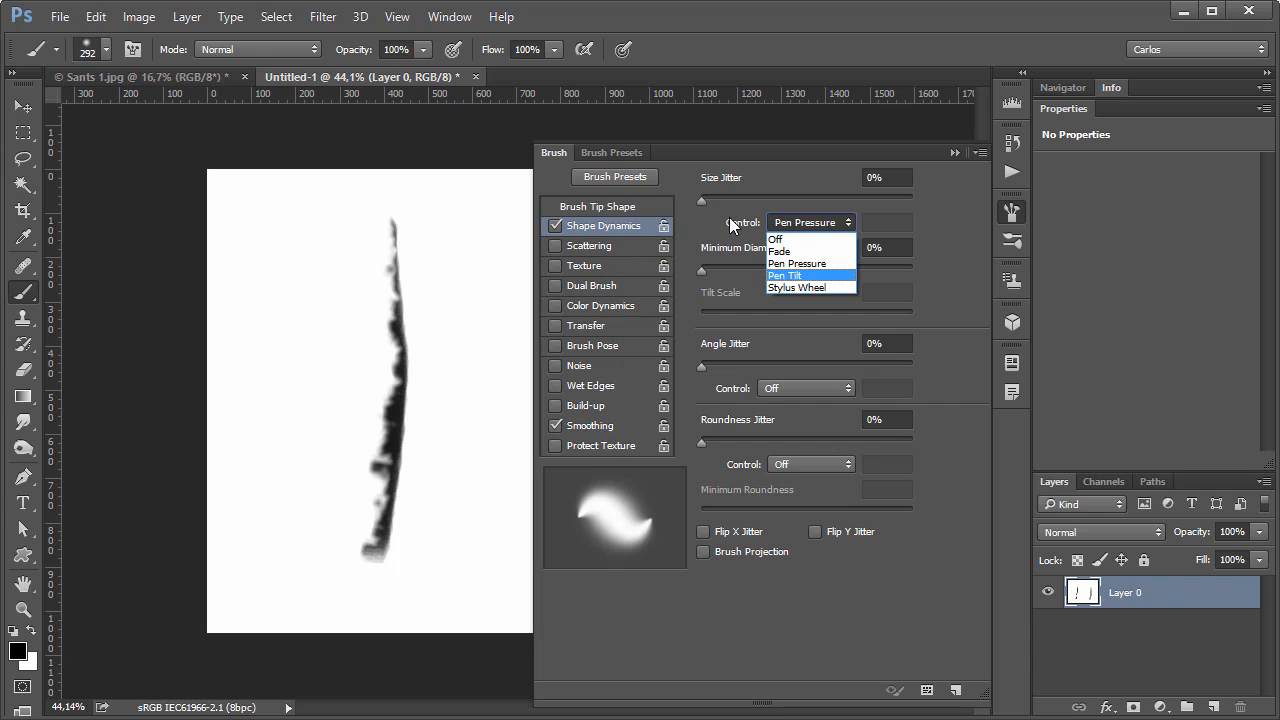
Turn on Scattering for the soft round brush, close the brush settings and toggle pressure control of the brush size.
click(578, 265)
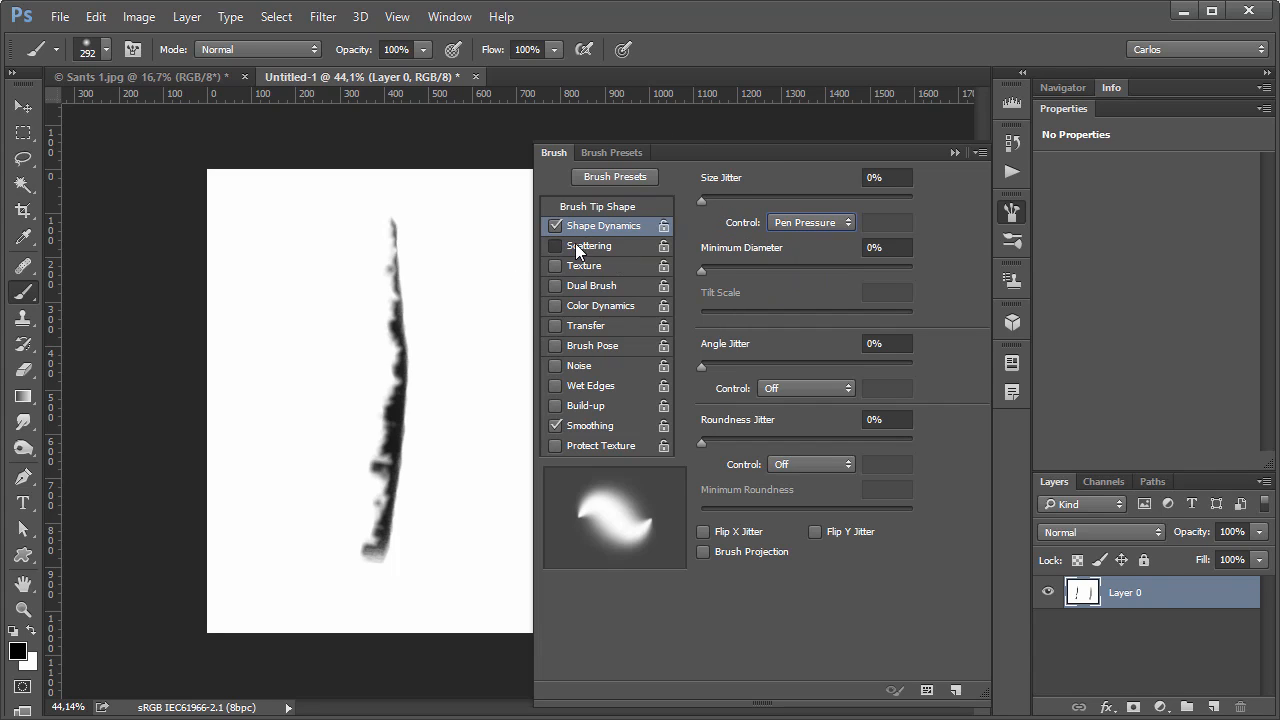
click(586, 245)
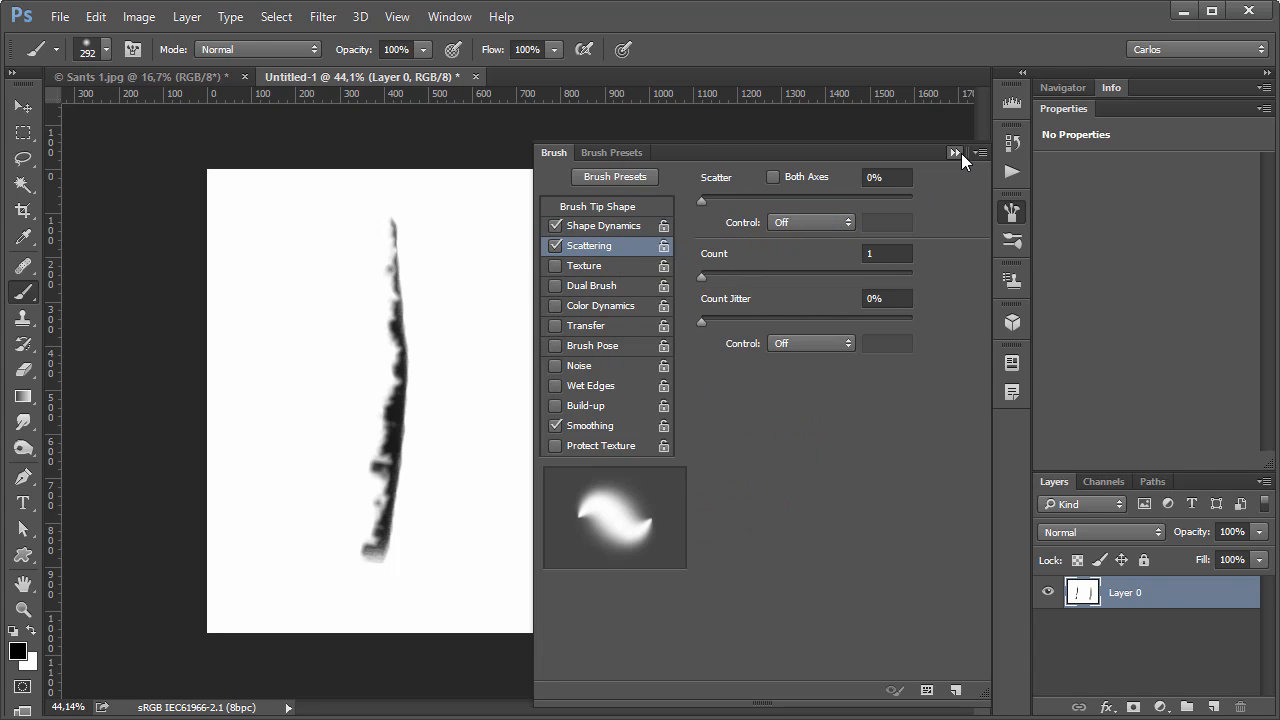
click(952, 152)
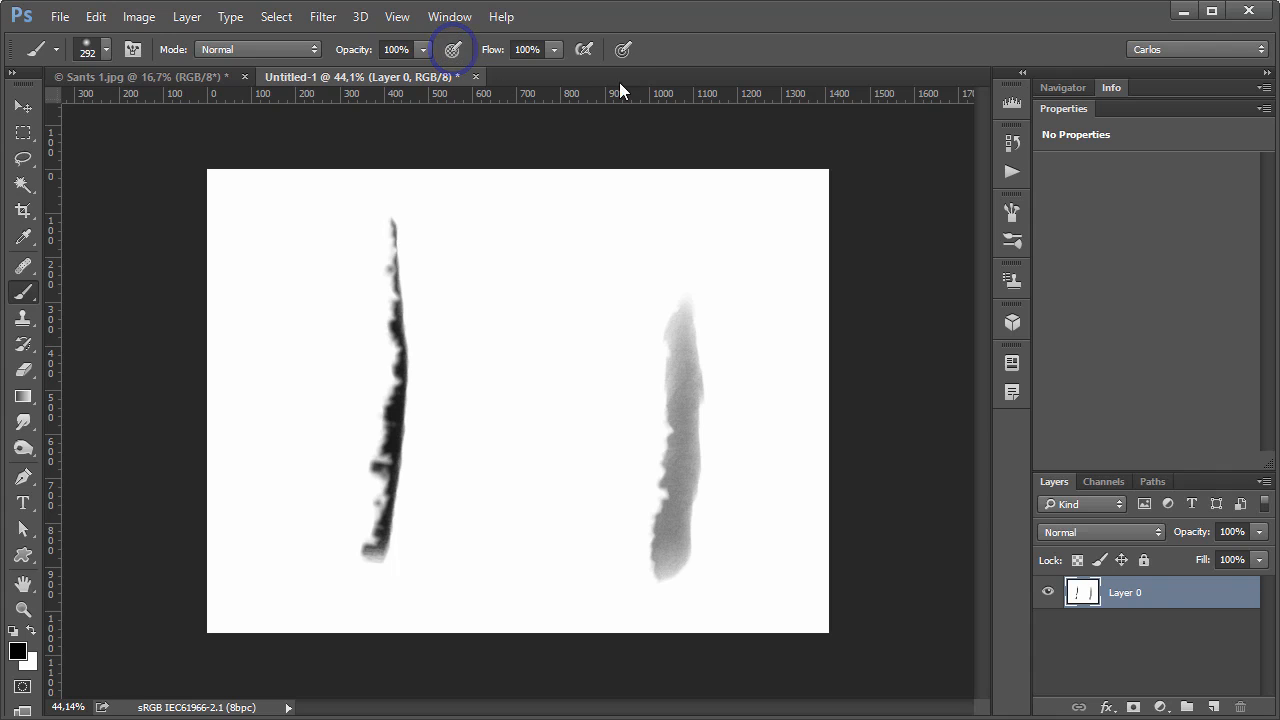
click(622, 52)
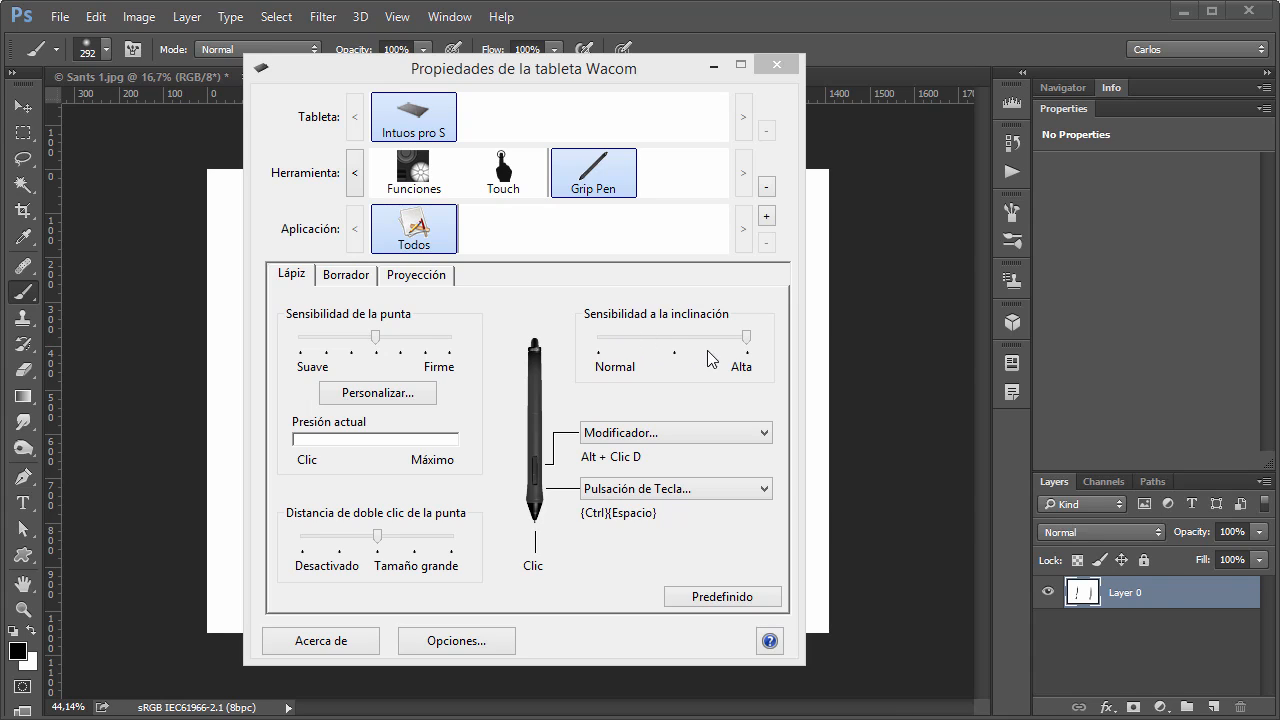
Set the Grip Pen's tilt sensitivity to the middle position between Normal and Alta in the Wacom tablet properties.
mouse_move(748, 344)
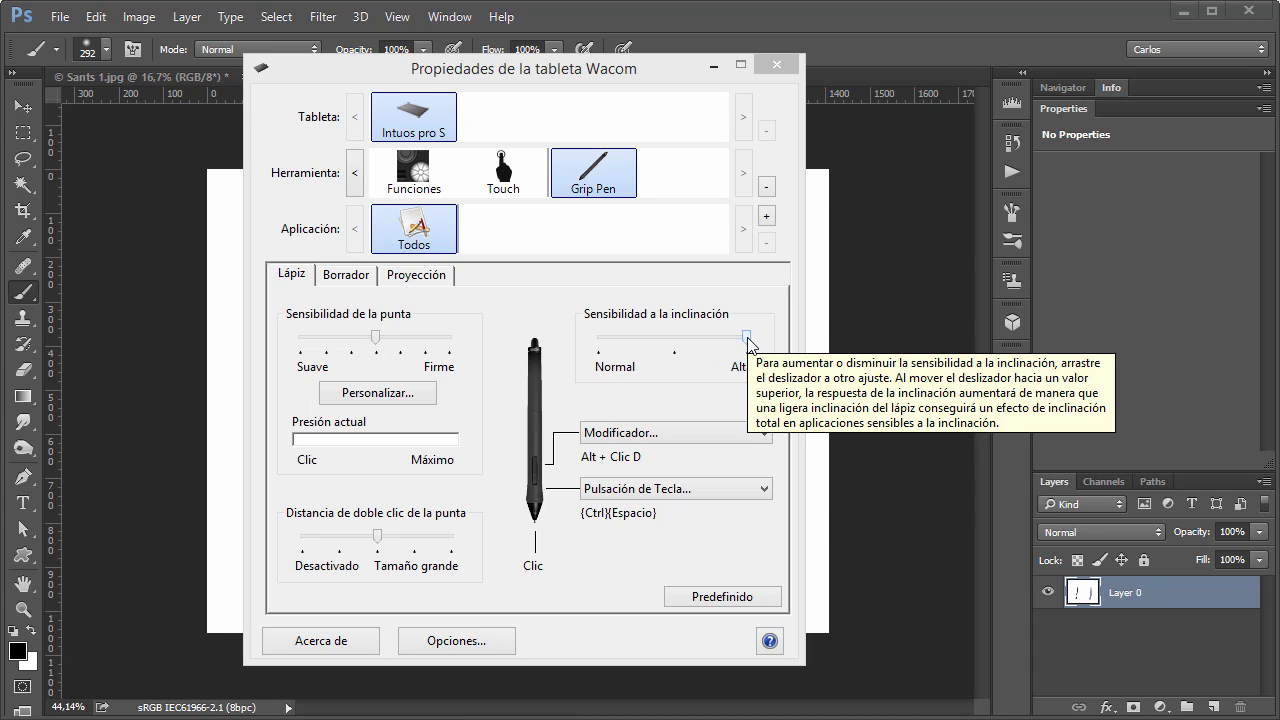
drag(748, 344, 675, 340)
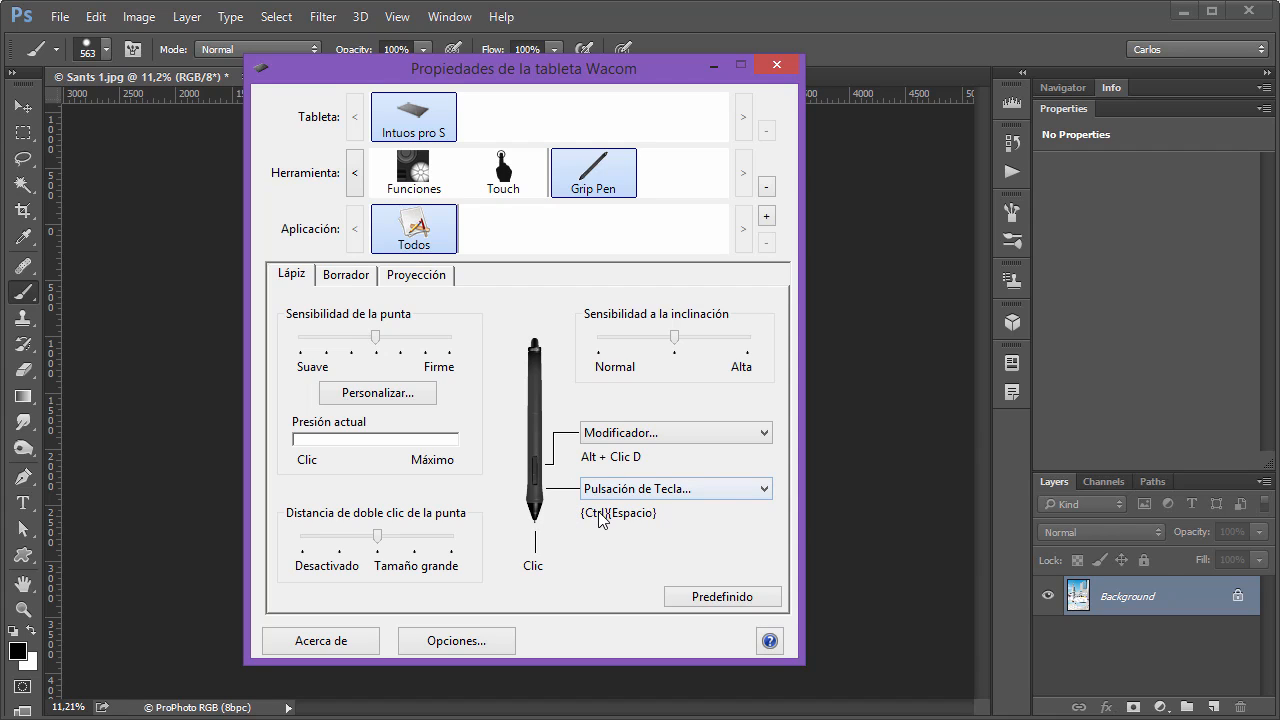
Test both pen side buttons over Sants 1.jpg in Photoshop, zooming the image out to 8,5% and resizing the brush to 1883 px.
click(746, 14)
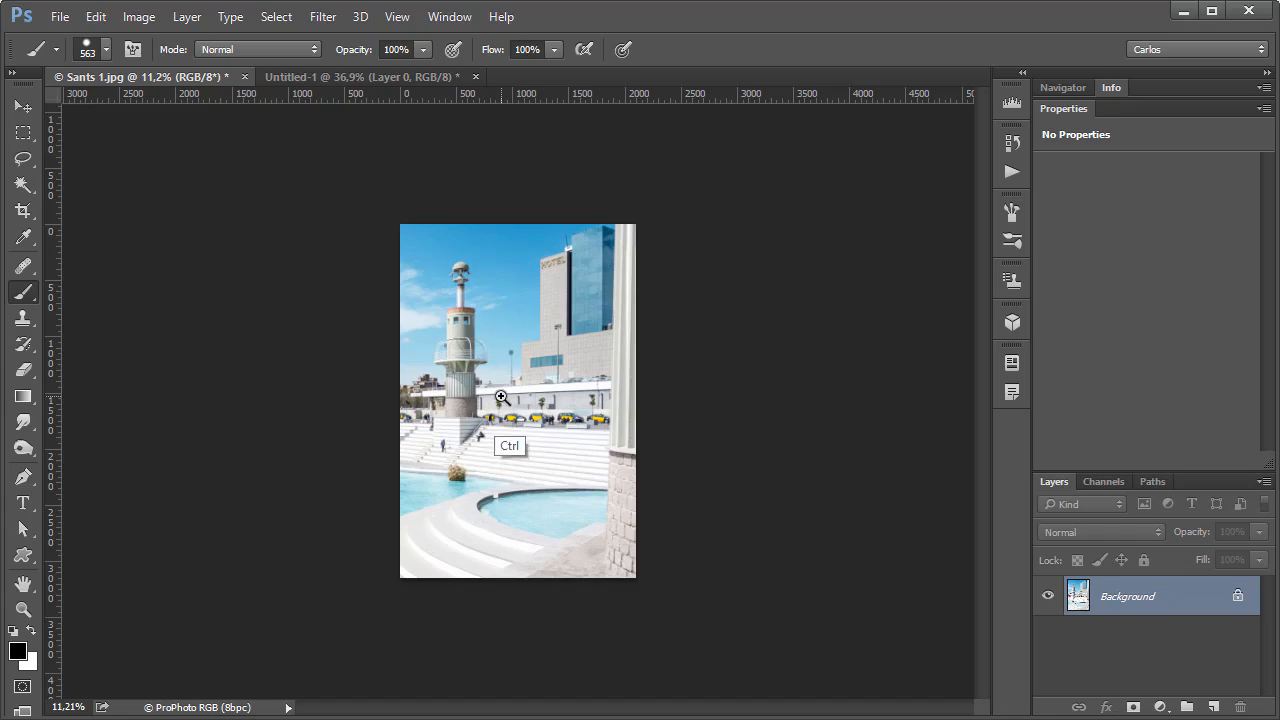
mouse_move(502, 398)
mouse_down()
mouse_move(663, 400)
mouse_move(594, 400)
mouse_move(500, 440)
mouse_move(657, 424)
mouse_move(506, 440)
mouse_move(528, 404)
mouse_up()
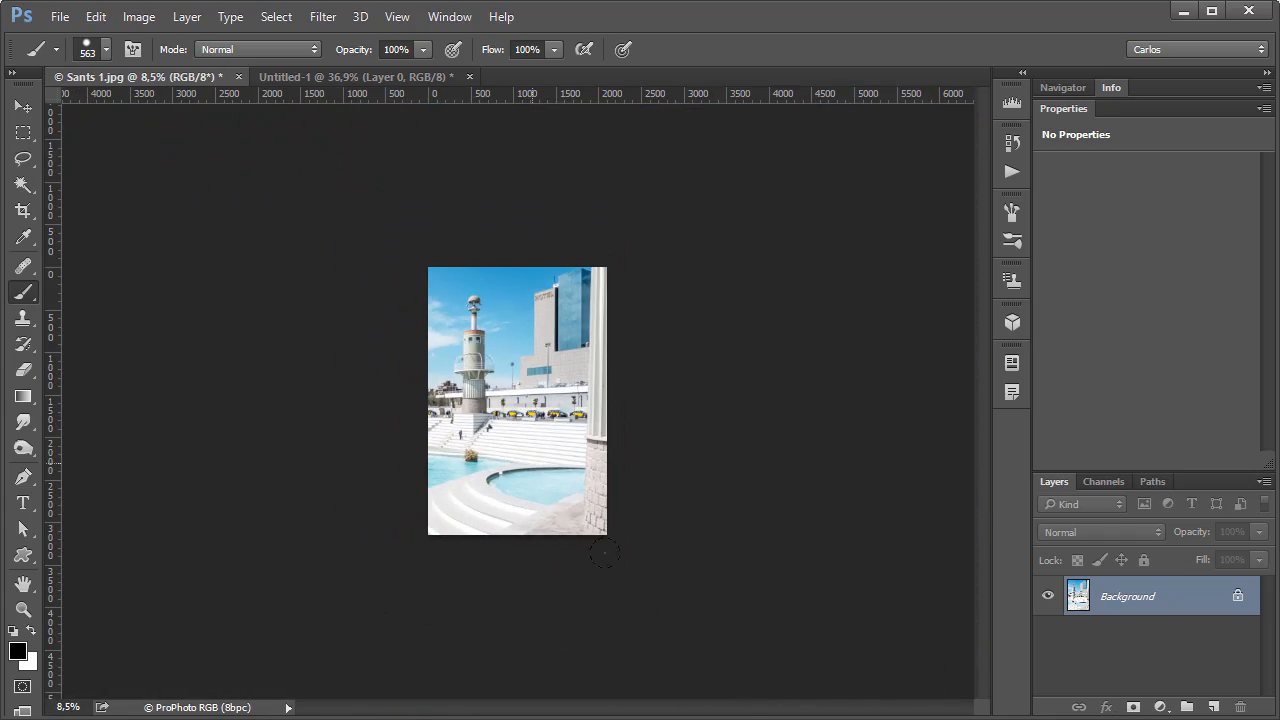
click(764, 718)
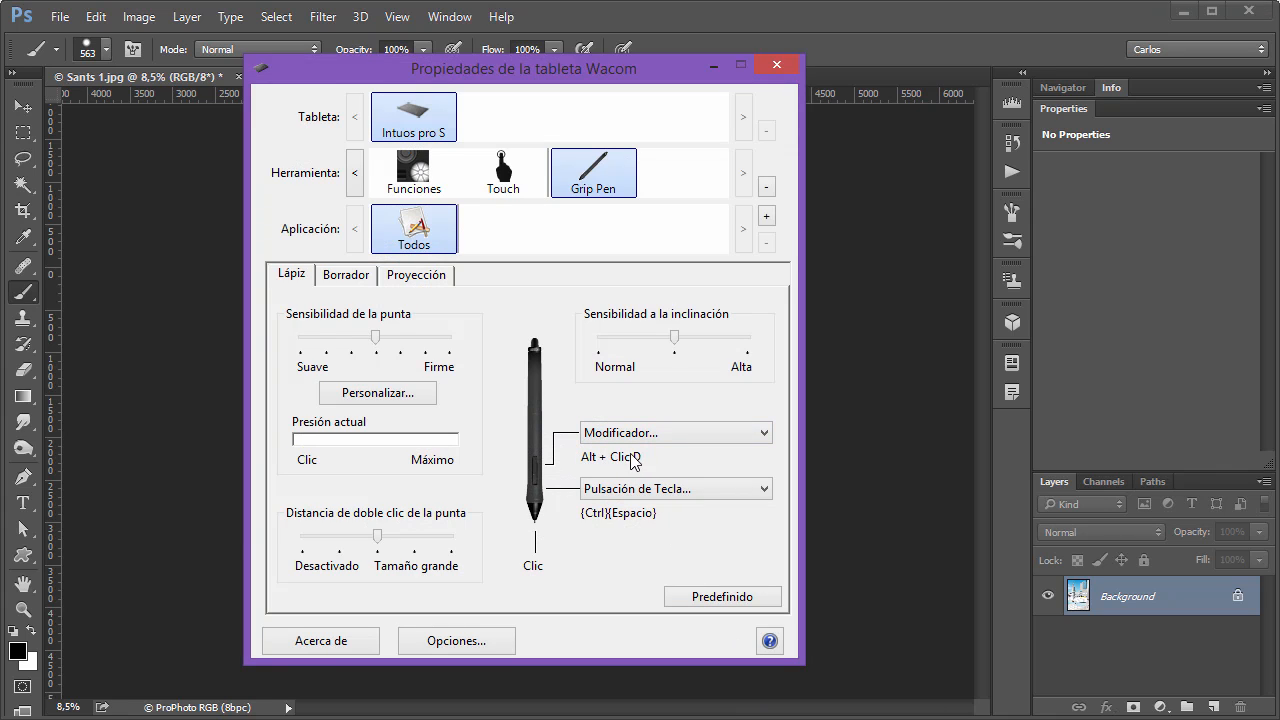
click(796, 24)
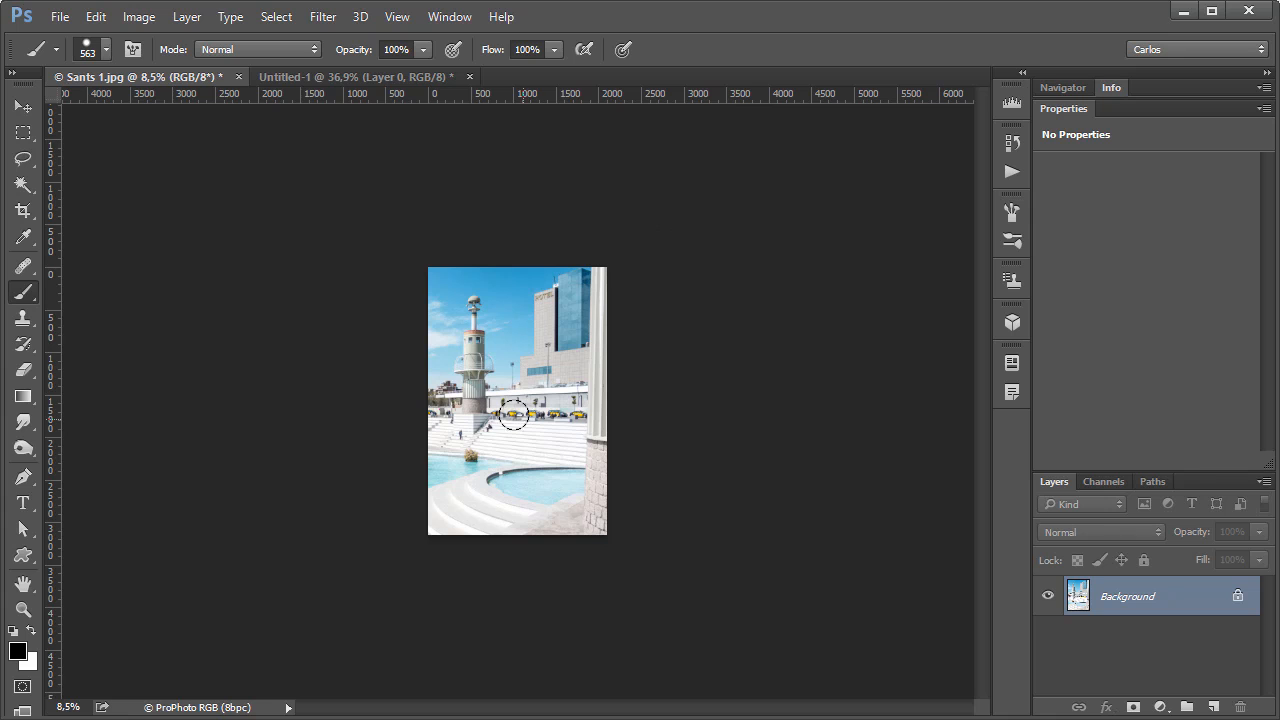
mouse_move(510, 437)
mouse_down()
mouse_move(650, 458)
mouse_move(565, 442)
mouse_move(659, 448)
mouse_move(527, 431)
mouse_move(627, 450)
mouse_move(524, 441)
mouse_move(556, 450)
mouse_up()
mouse_move(506, 415)
mouse_down()
mouse_move(516, 533)
mouse_move(508, 265)
mouse_up()
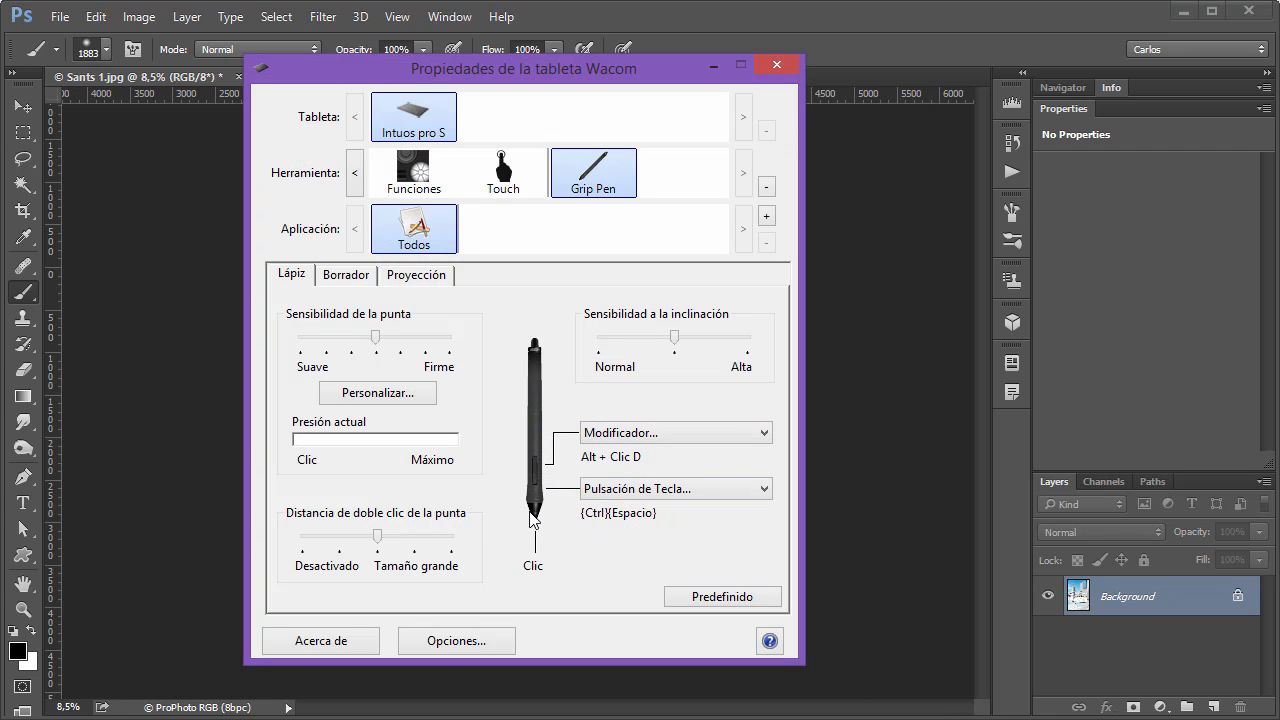
Examine the functions that can be assigned to the Grip Pen's tip, including the Clics options, without changing the assignment.
click(532, 572)
click(532, 566)
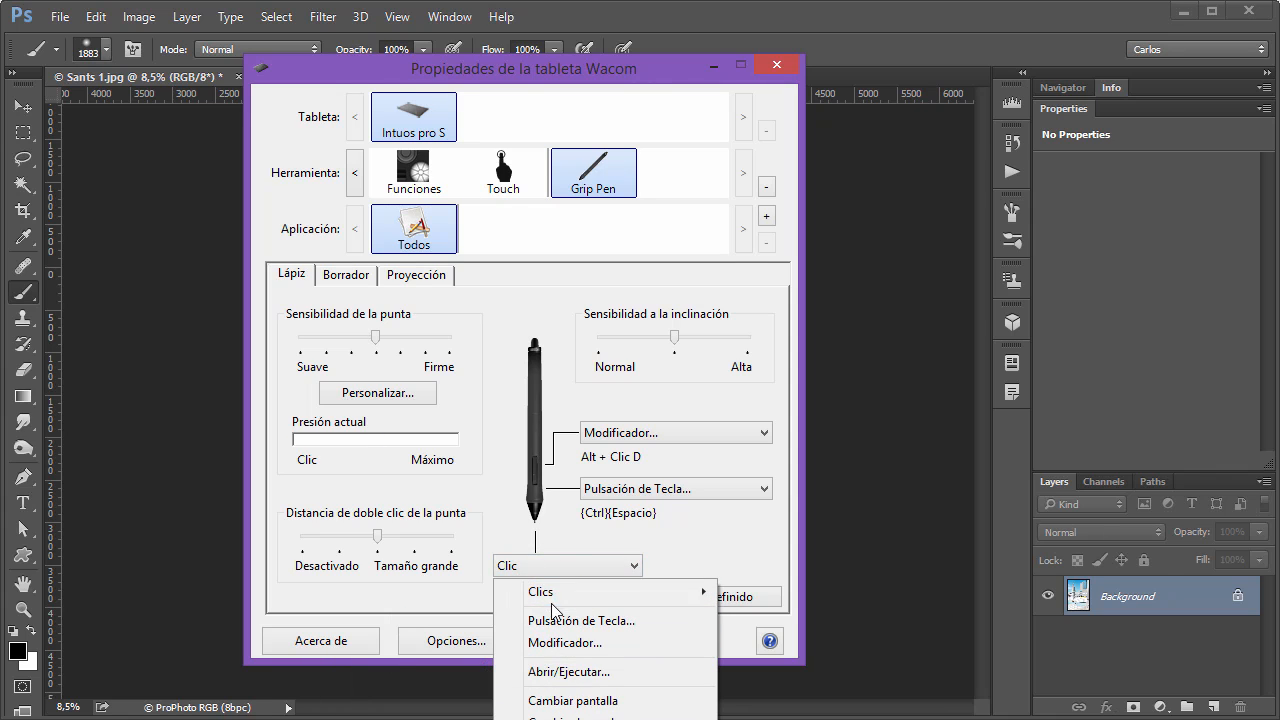
mouse_move(546, 598)
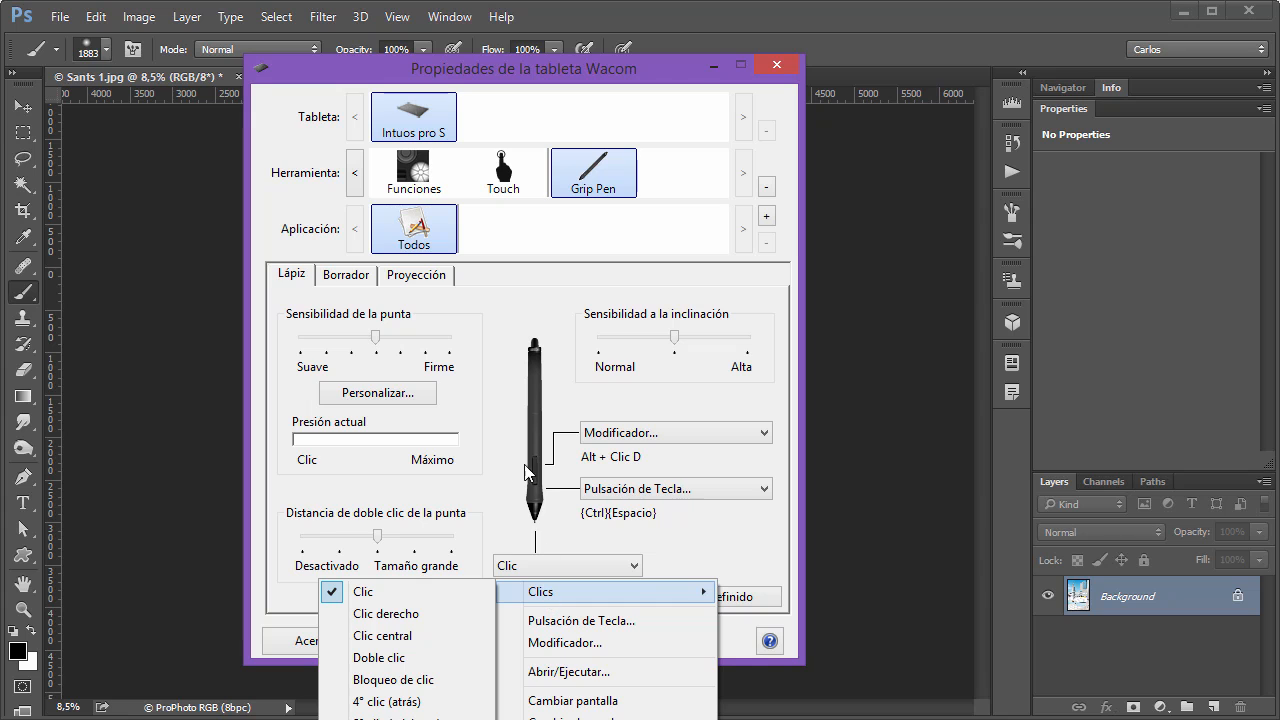
click(518, 321)
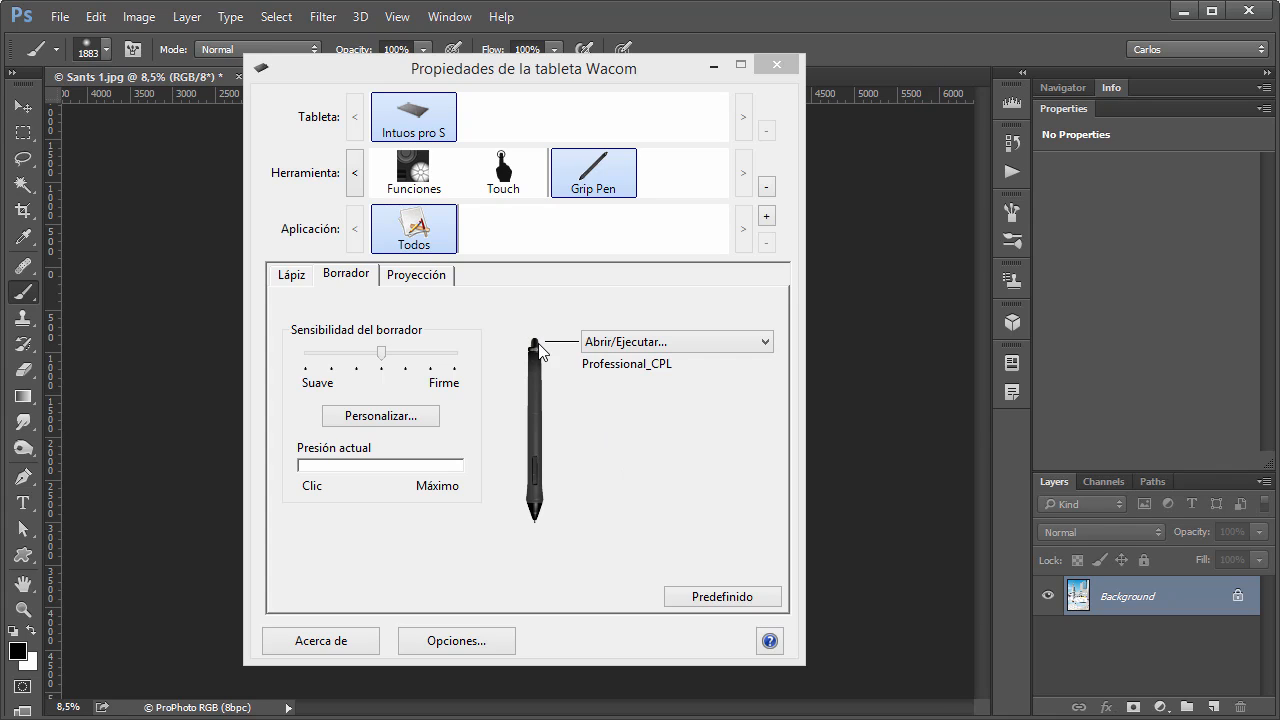
Examine the functions available for the Grip Pen's eraser and return to its Borrador settings.
click(617, 345)
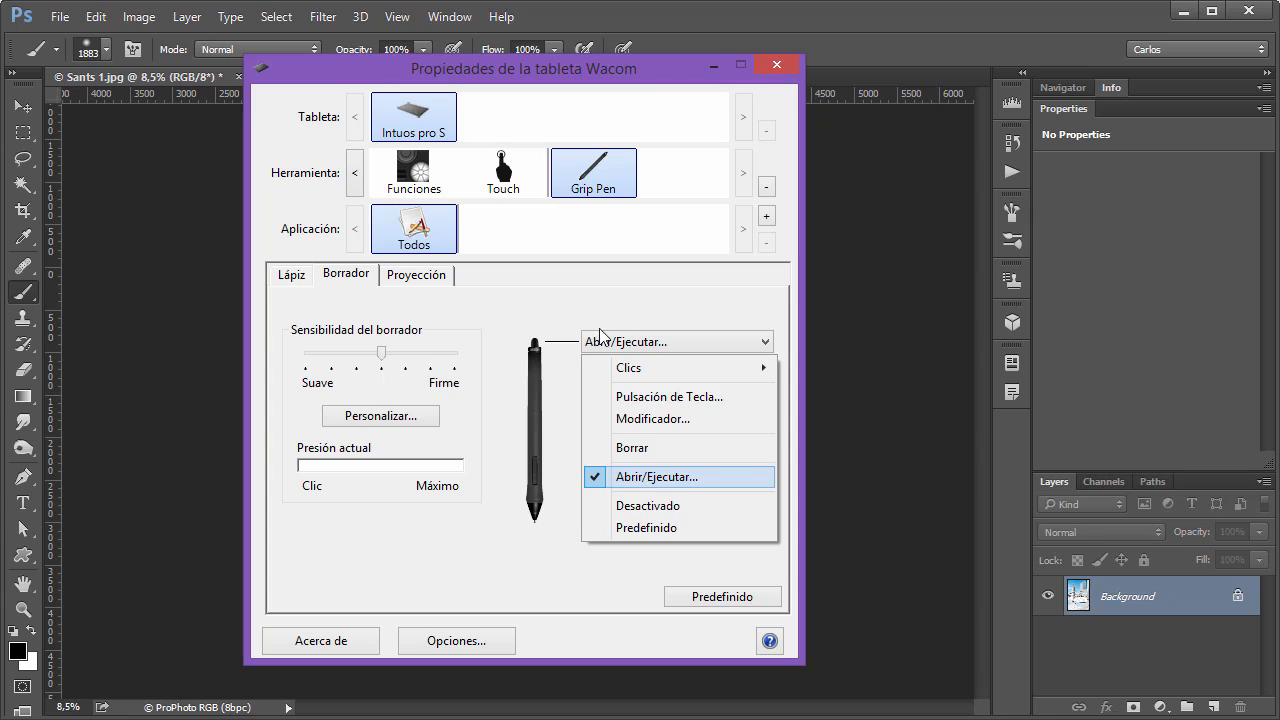
click(590, 289)
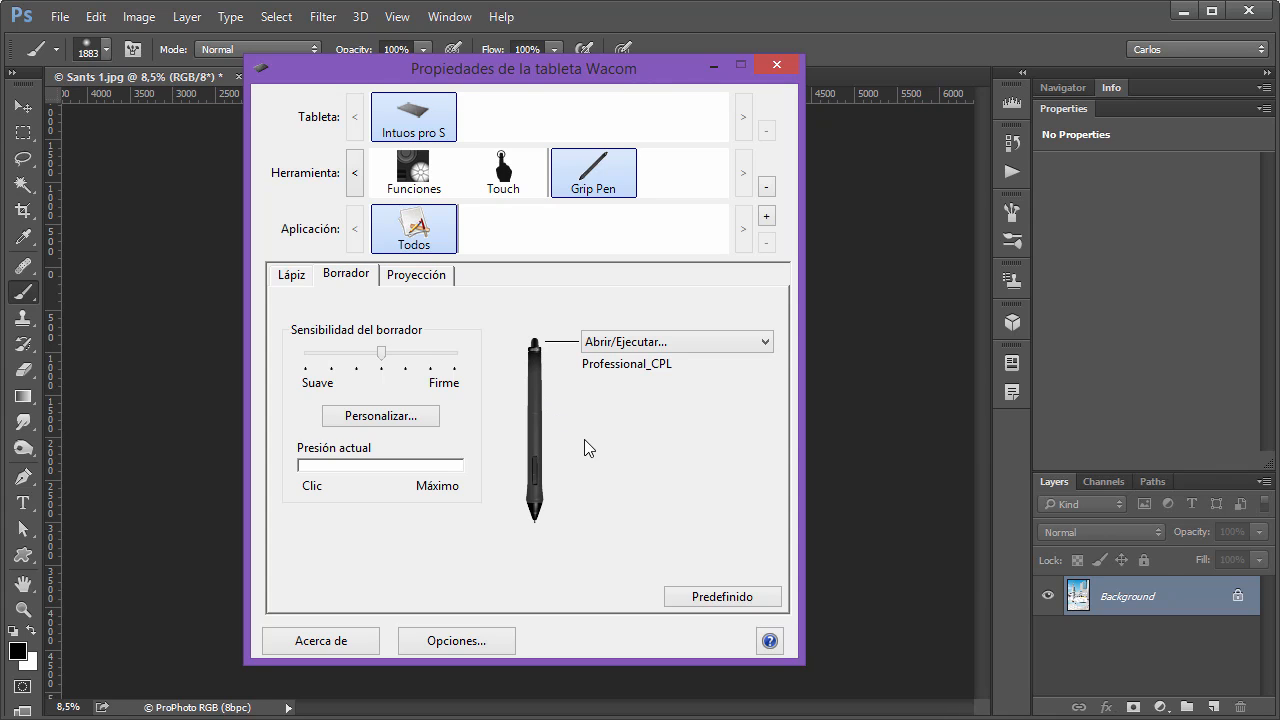
click(418, 165)
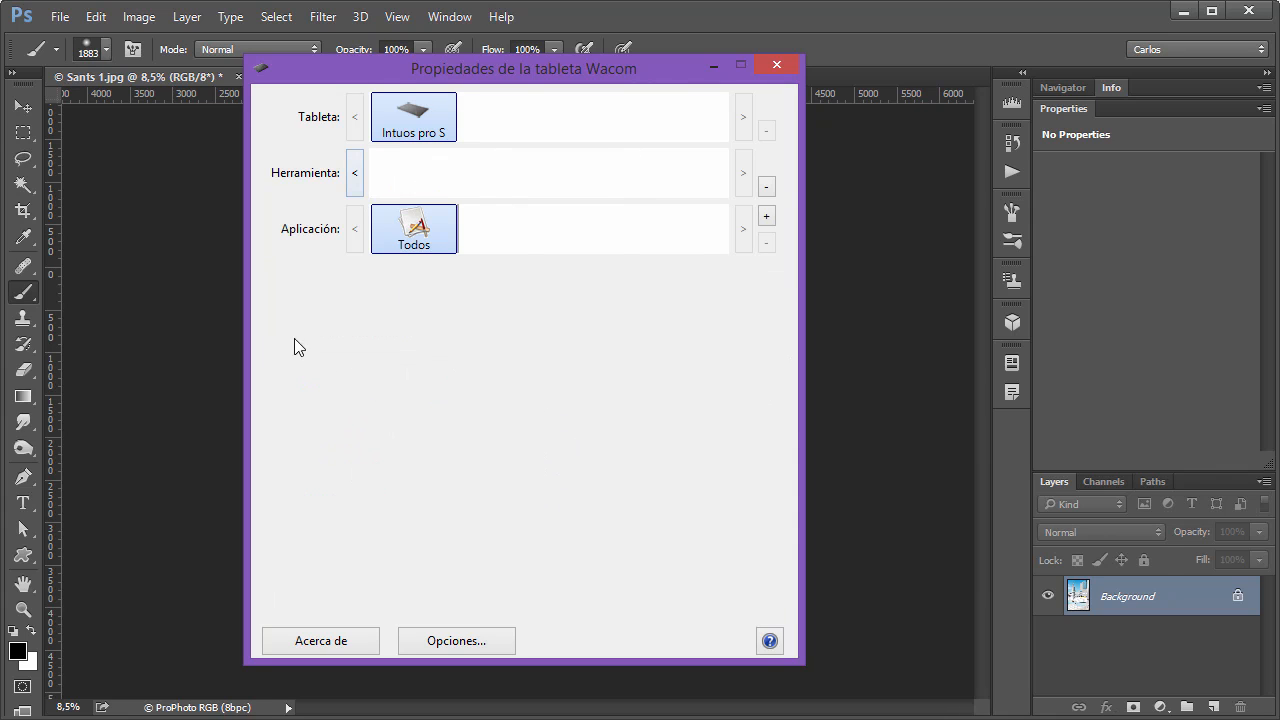
click(580, 170)
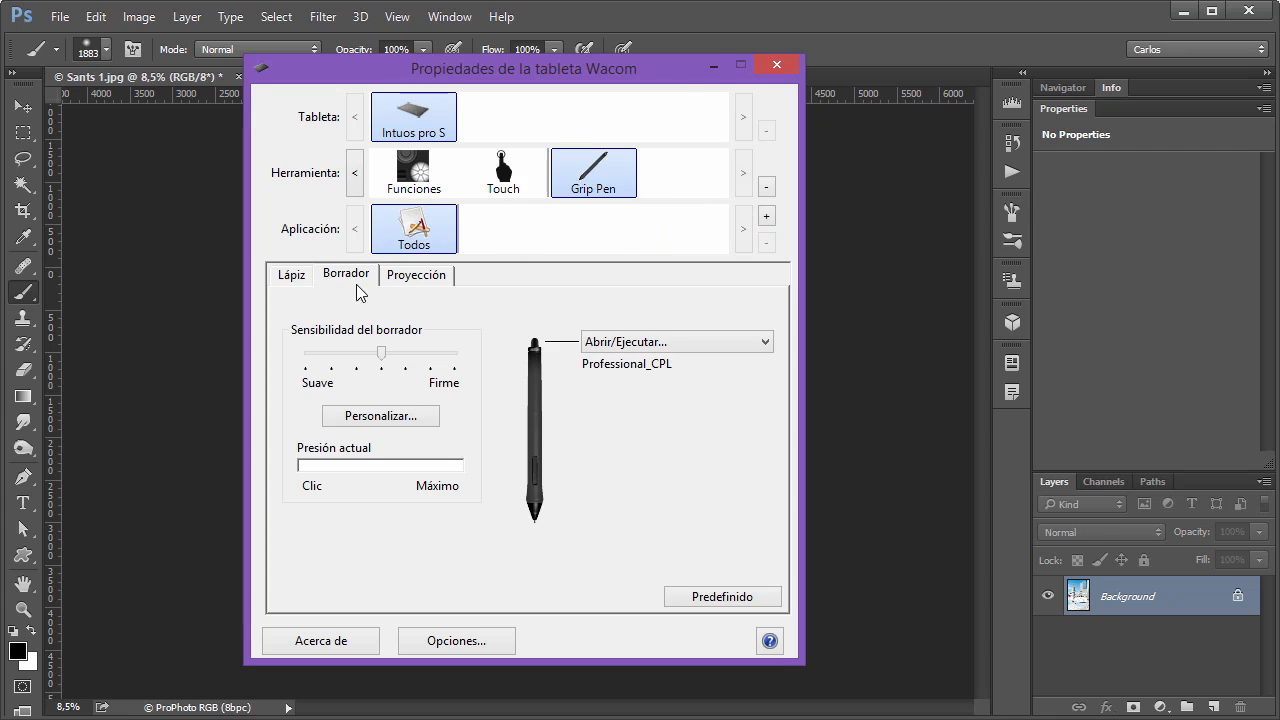
Set the tablet orientation to ExpressKeys derecha in the Grip Pen's Proyección settings.
click(777, 66)
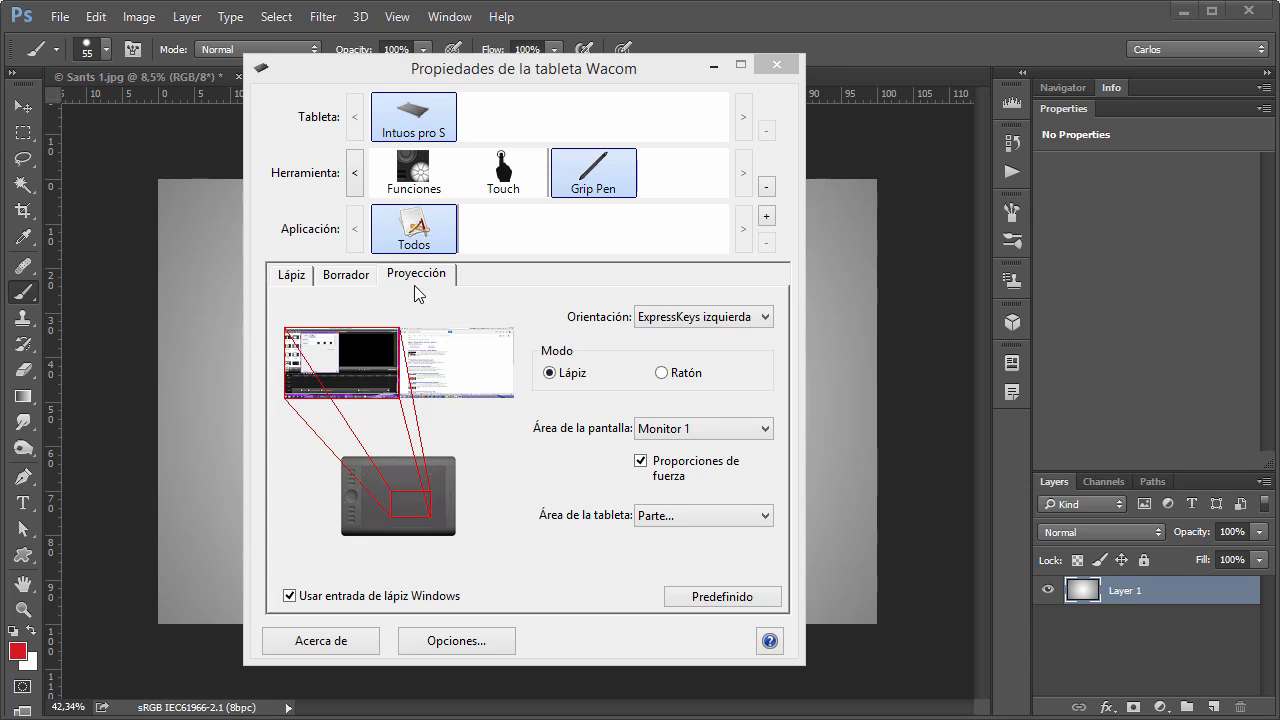
click(666, 319)
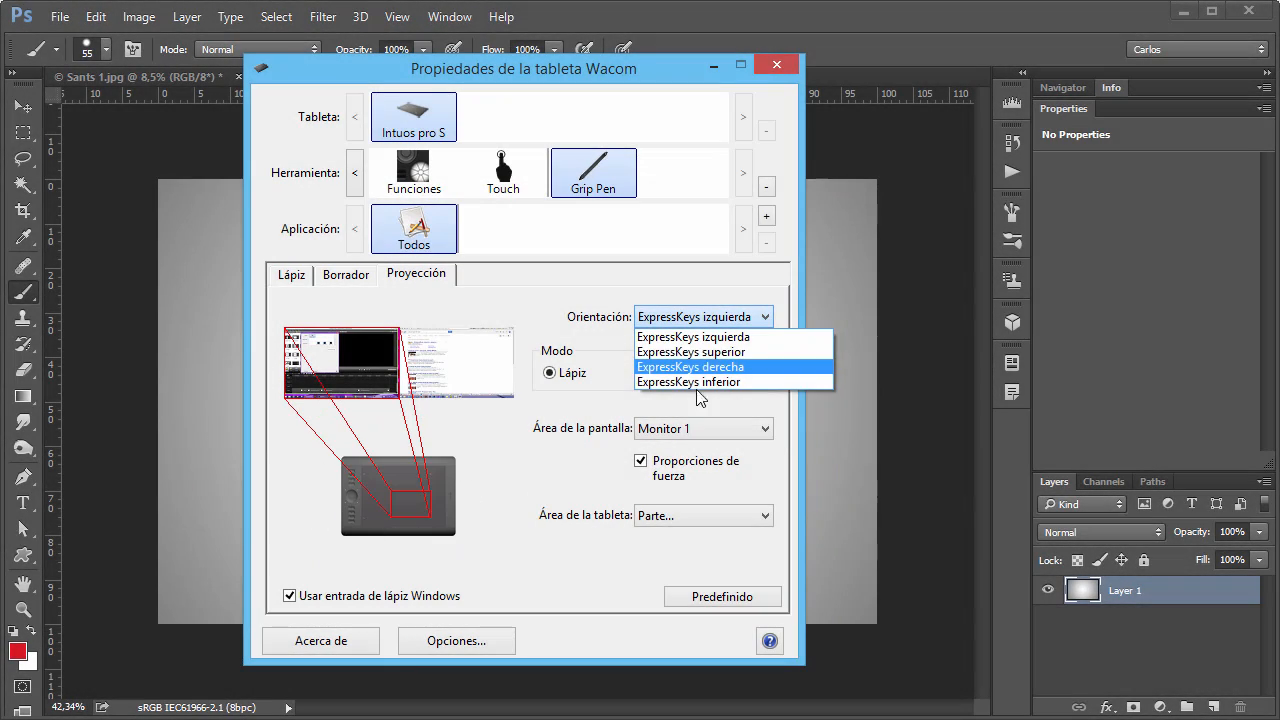
click(714, 367)
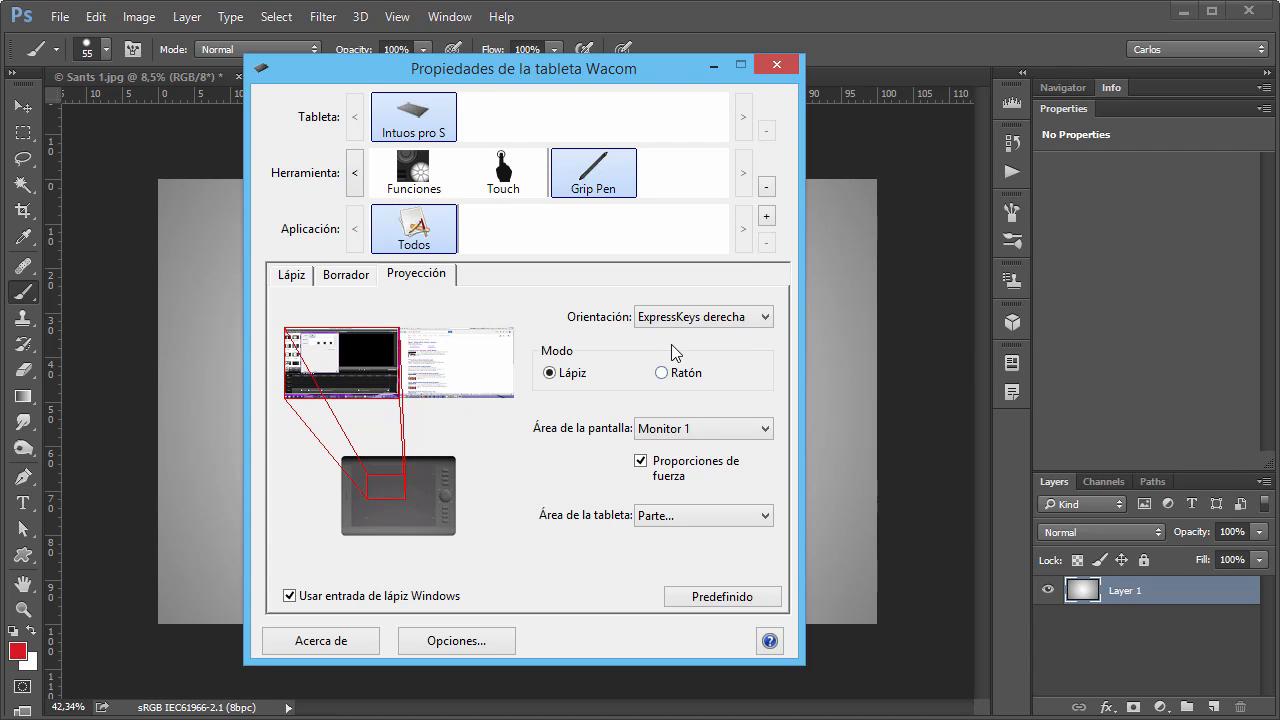
Try the ExpressKeys superior orientation, and set the tablet's Orientación to ExpressKeys izquierda.
click(675, 318)
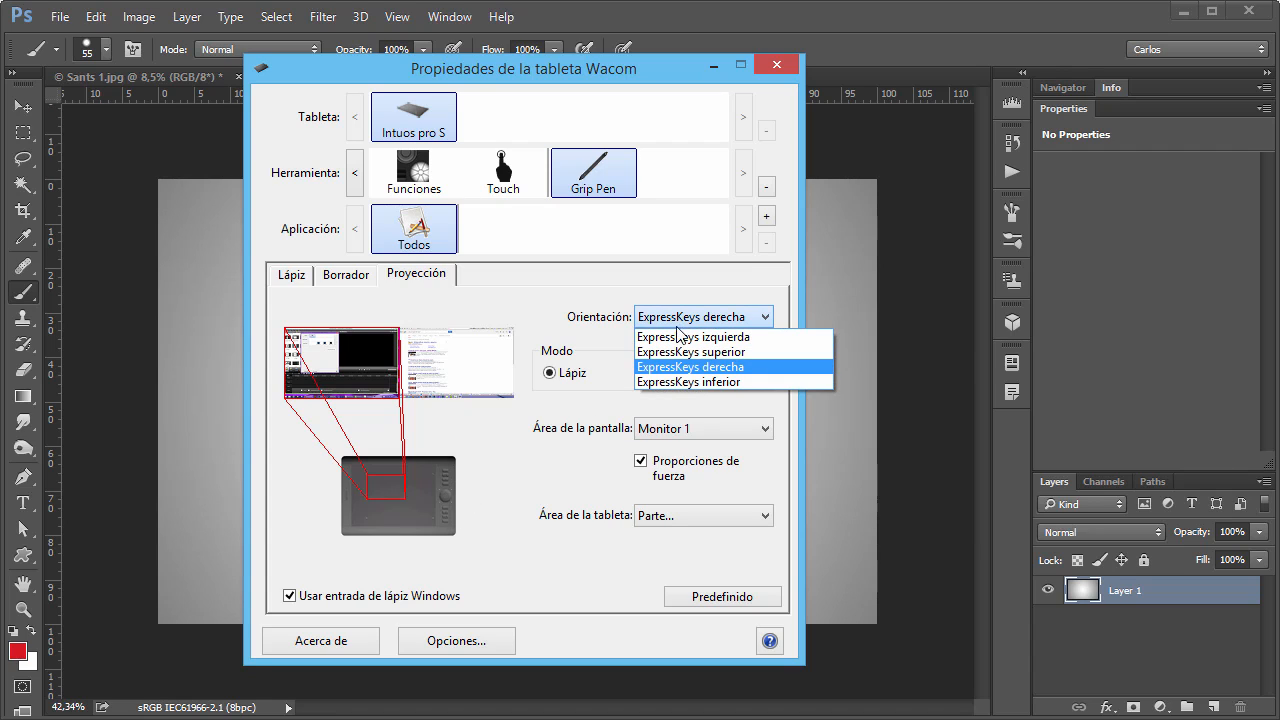
click(677, 352)
click(675, 318)
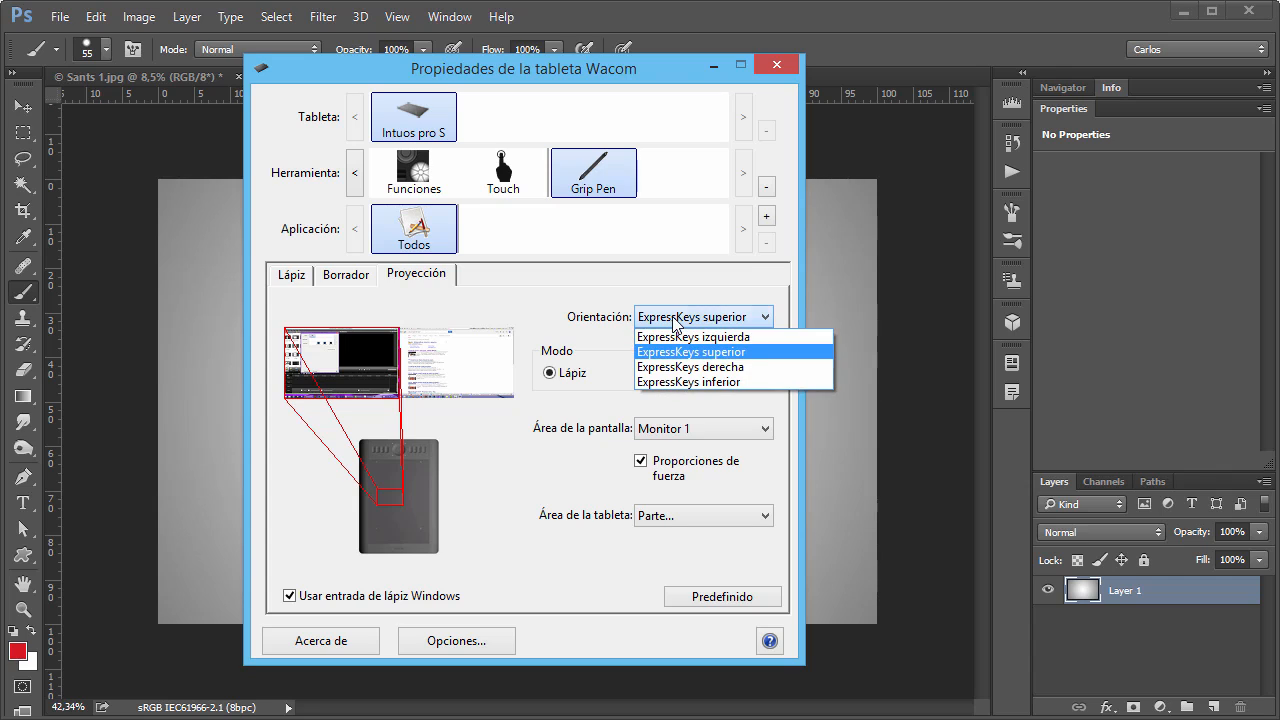
click(675, 332)
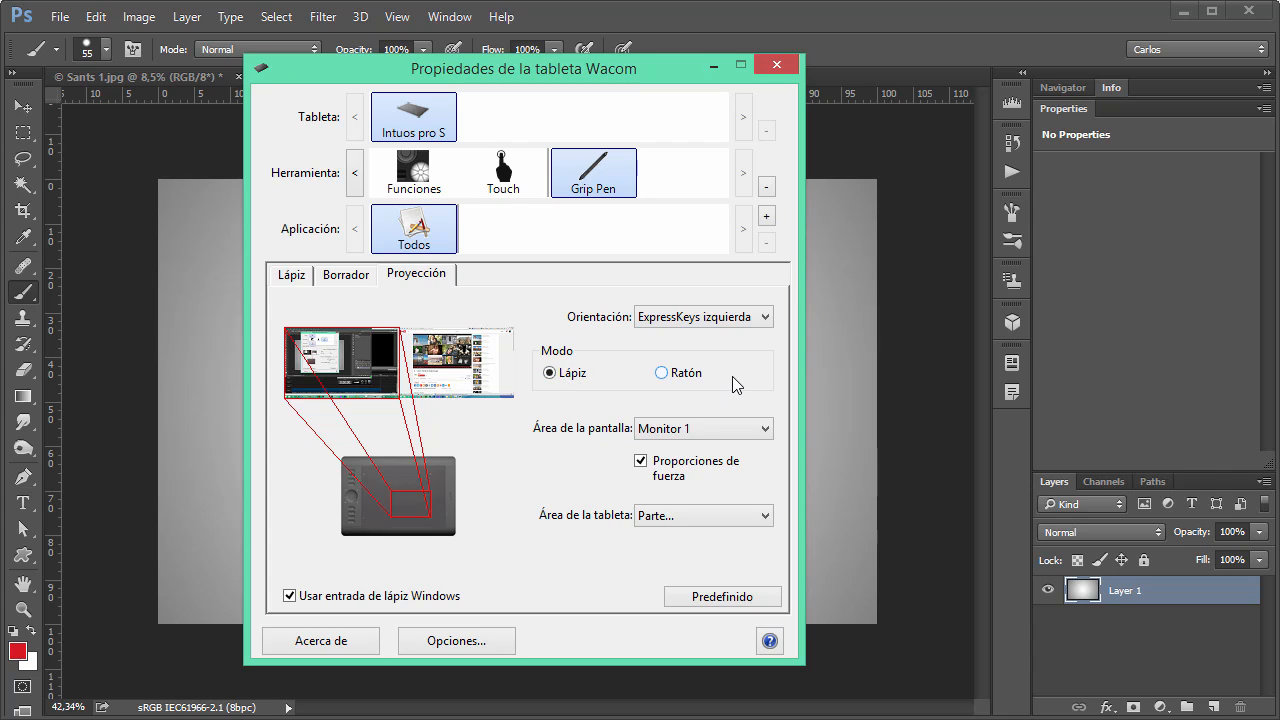
Examine the Lápiz and Ratón mode descriptions and the Ratón mode's settings, and return the mode to Lápiz.
mouse_move(579, 376)
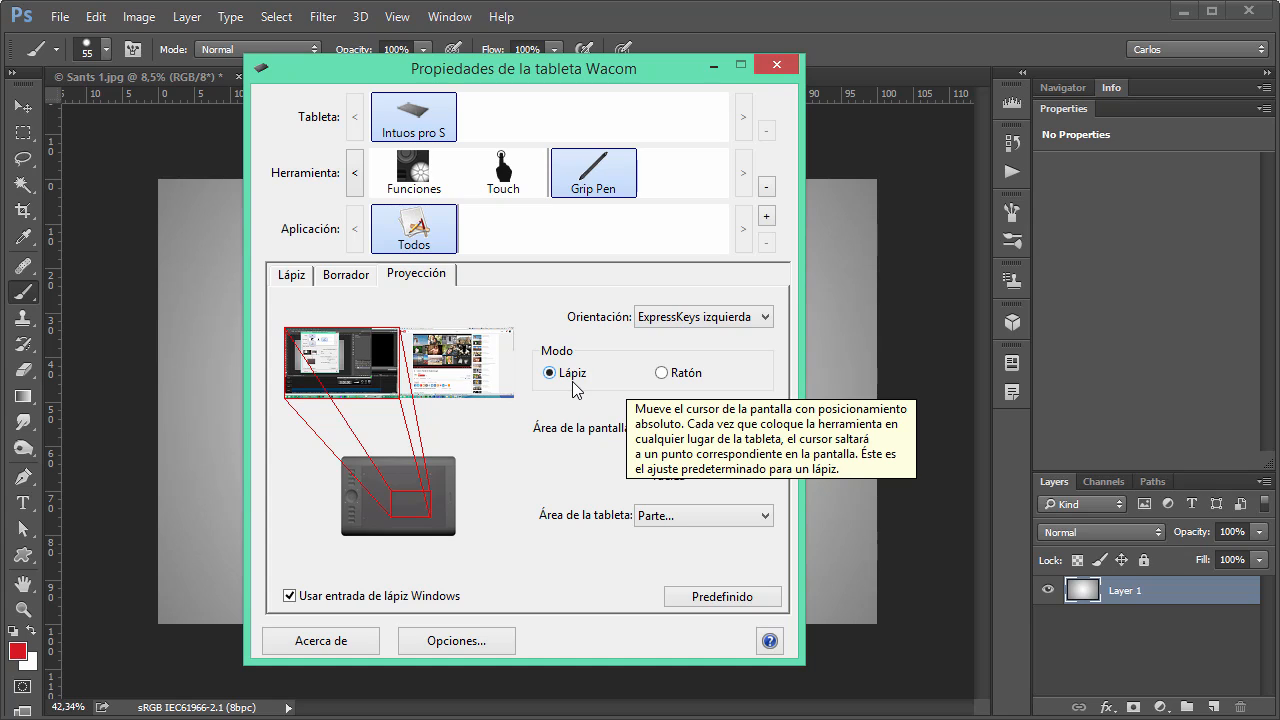
mouse_move(676, 383)
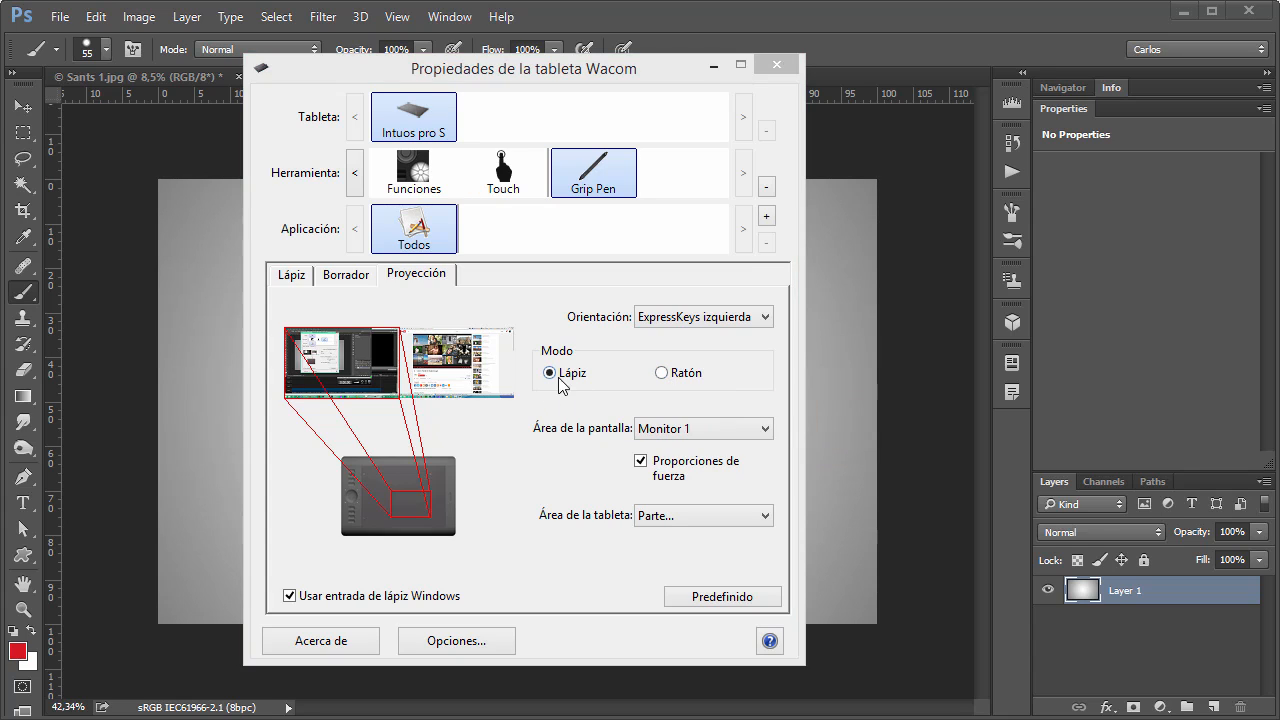
click(662, 374)
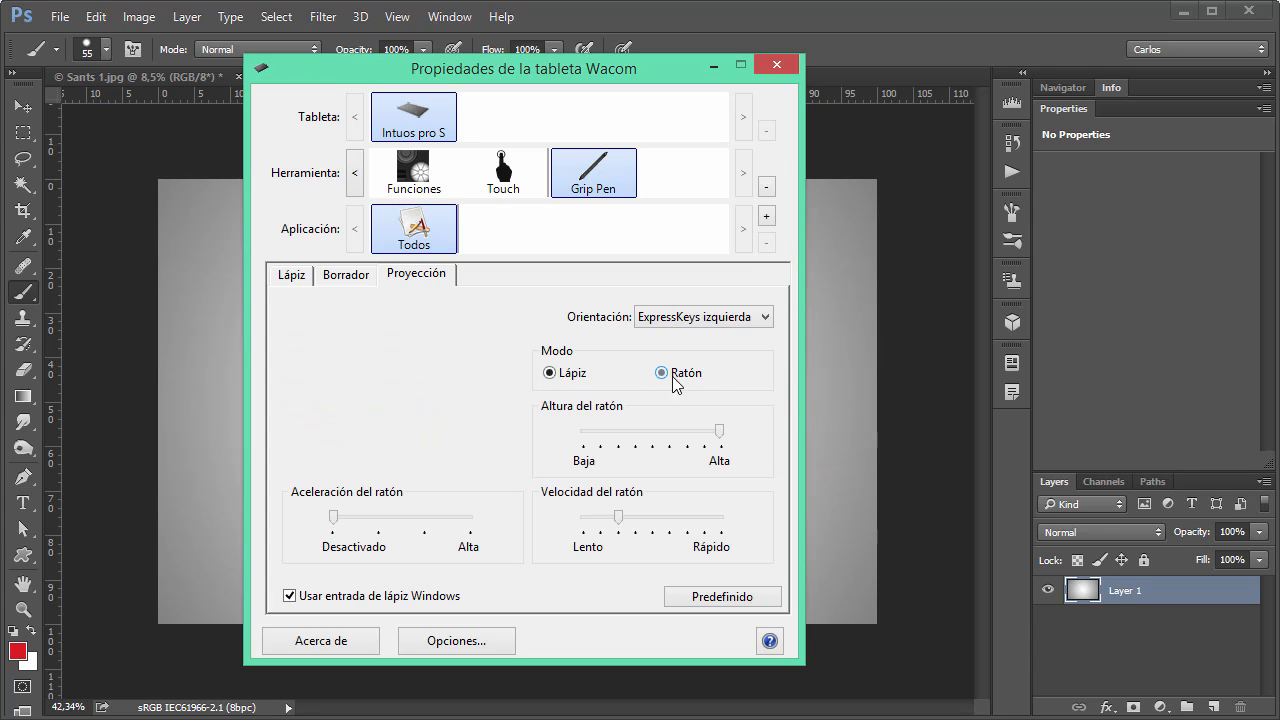
click(550, 373)
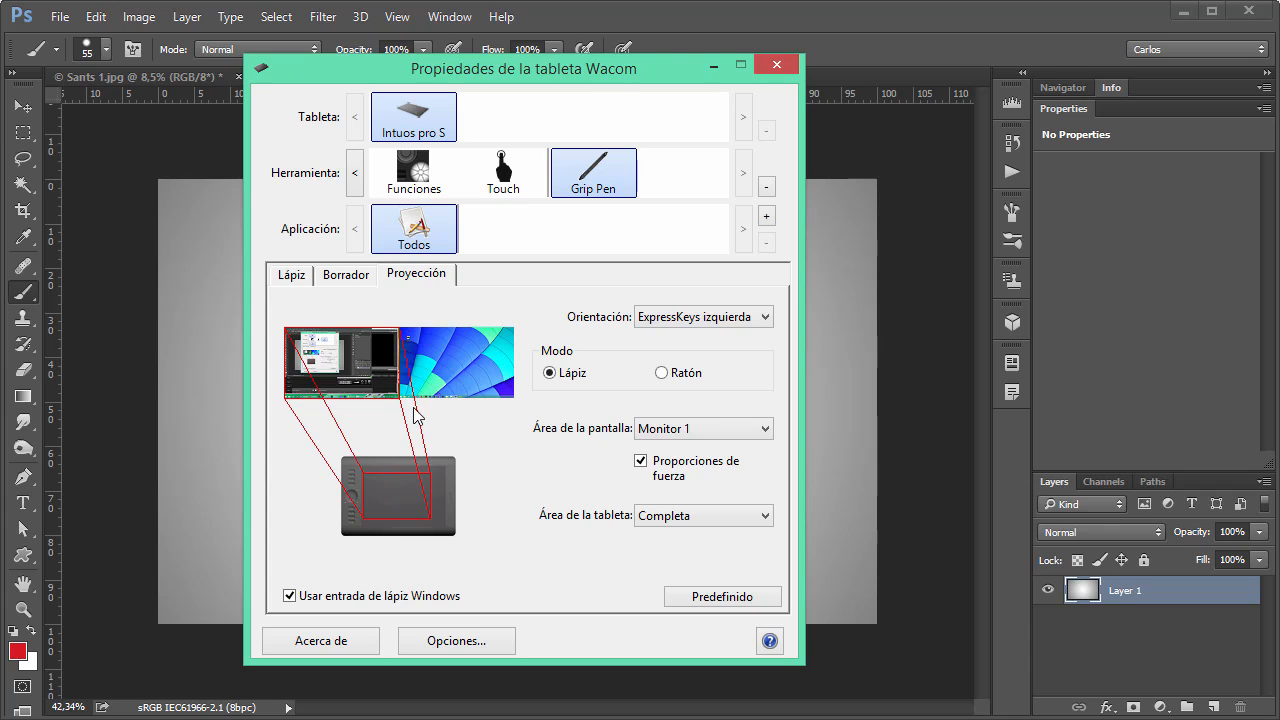
Switch to Photoshop, paint a single red dot at the centre of Untitled-2 in Lápiz mode, and return to the tablet properties.
click(713, 66)
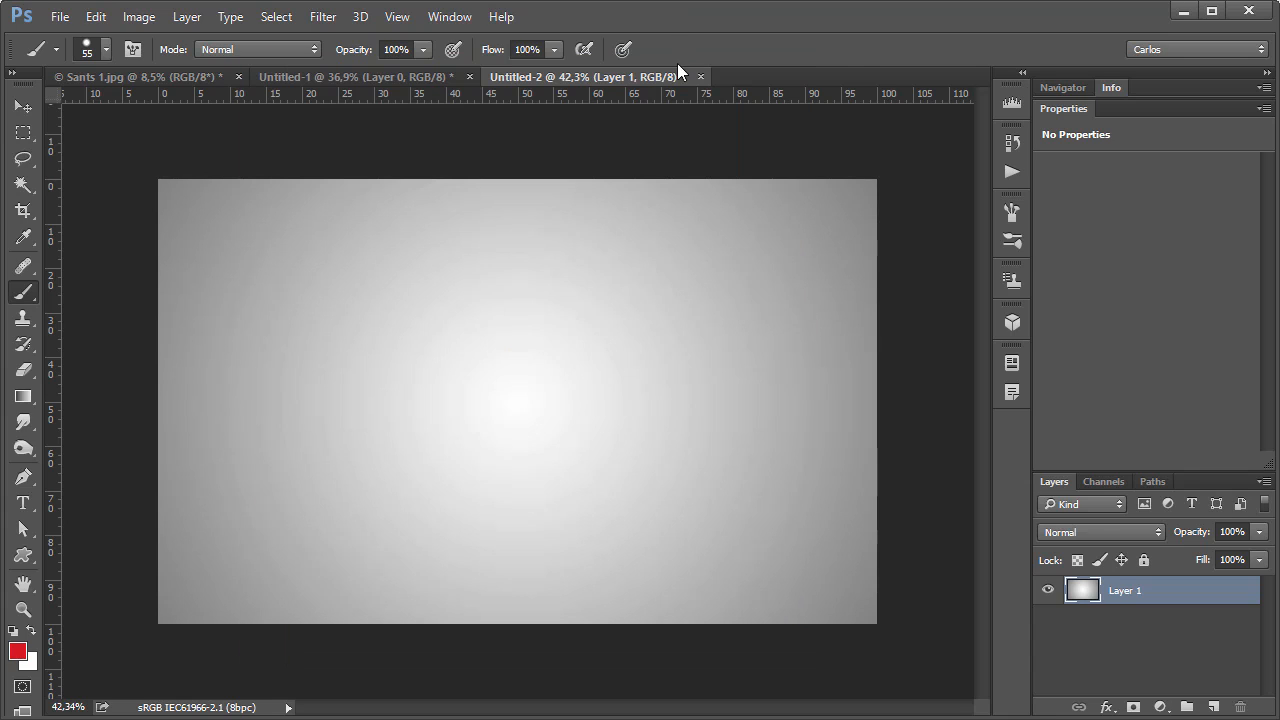
click(517, 406)
key(alt+Tab)
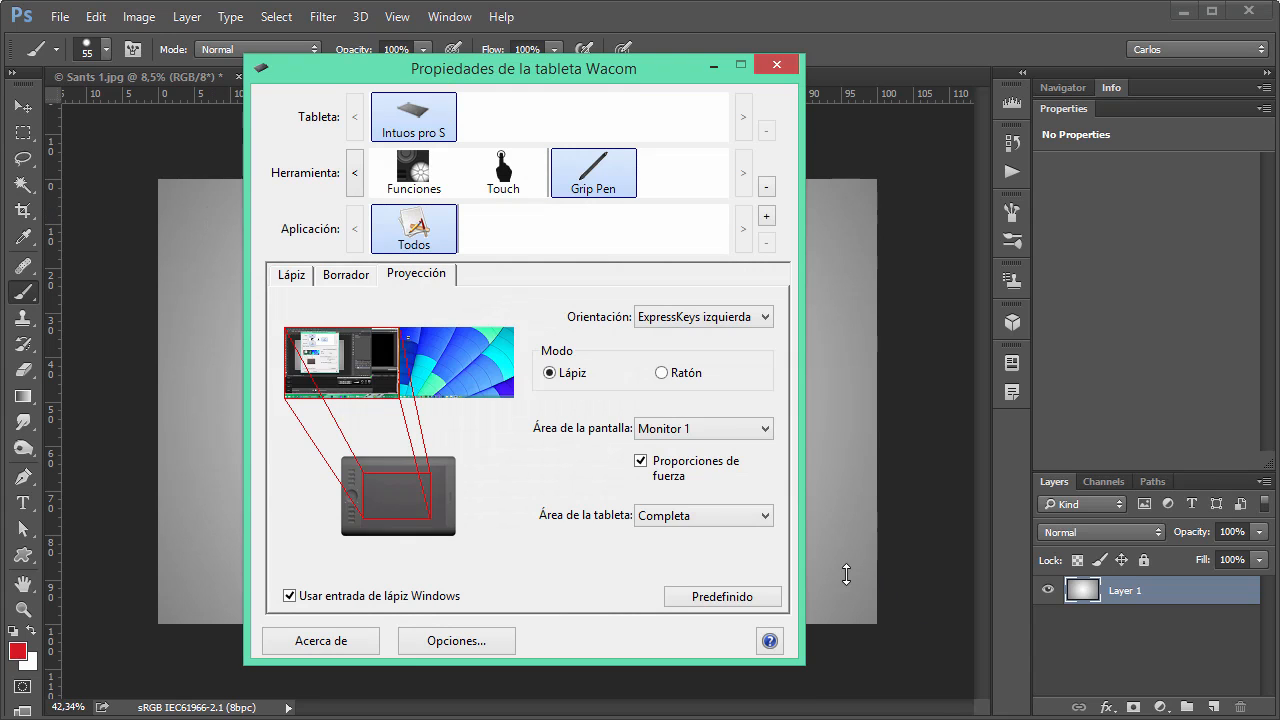
Set the pen mode to Ratón and test it in Photoshop with a red dot and a stroke near the centre of Untitled-2.
click(661, 372)
click(643, 20)
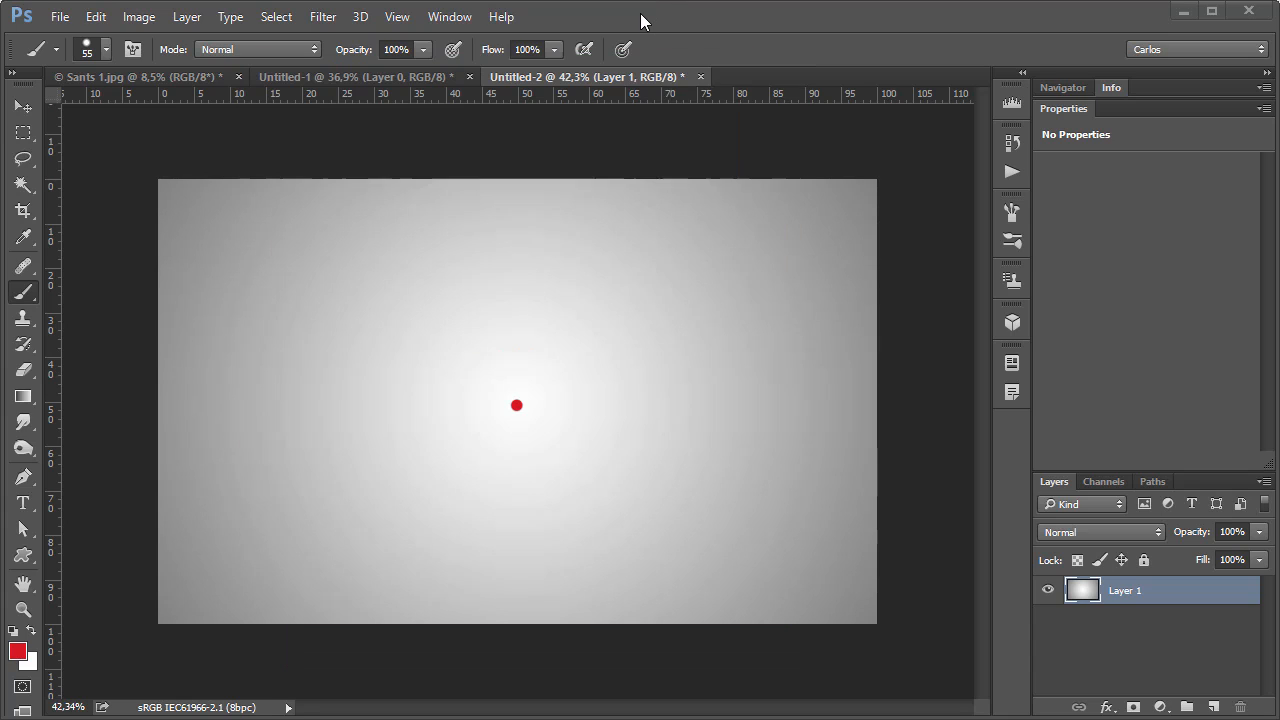
click(515, 380)
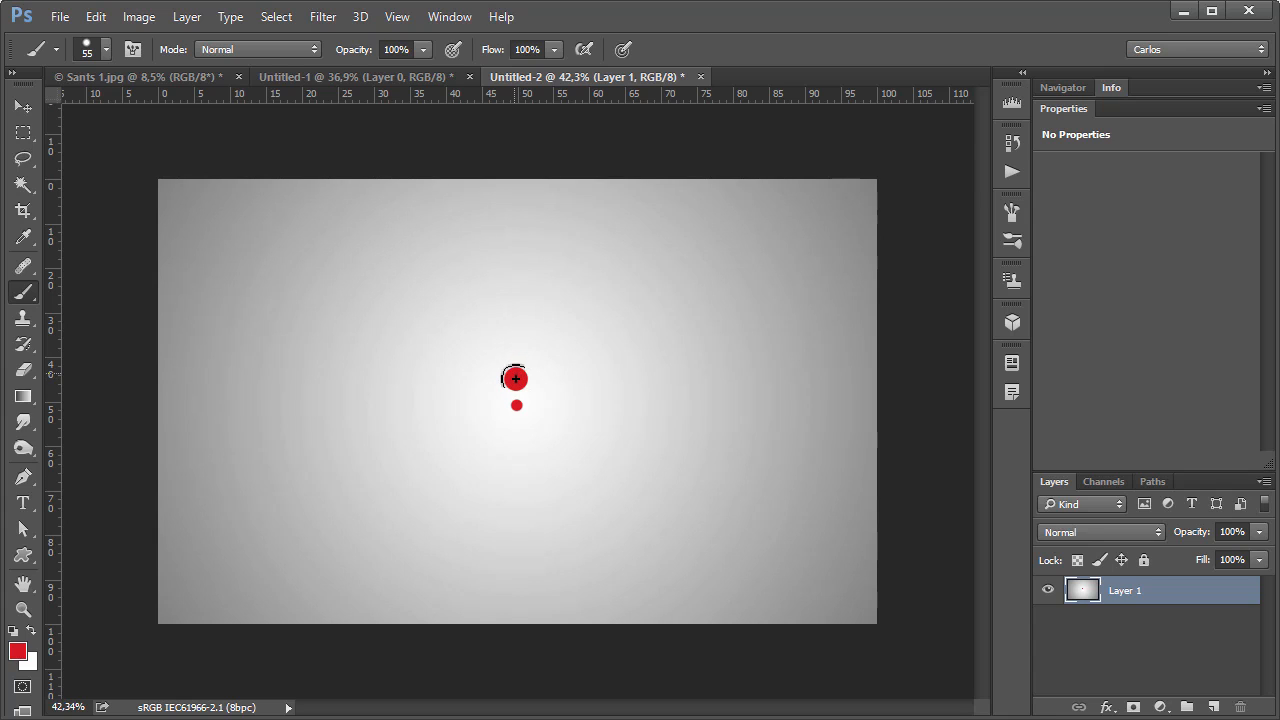
drag(519, 380, 397, 296)
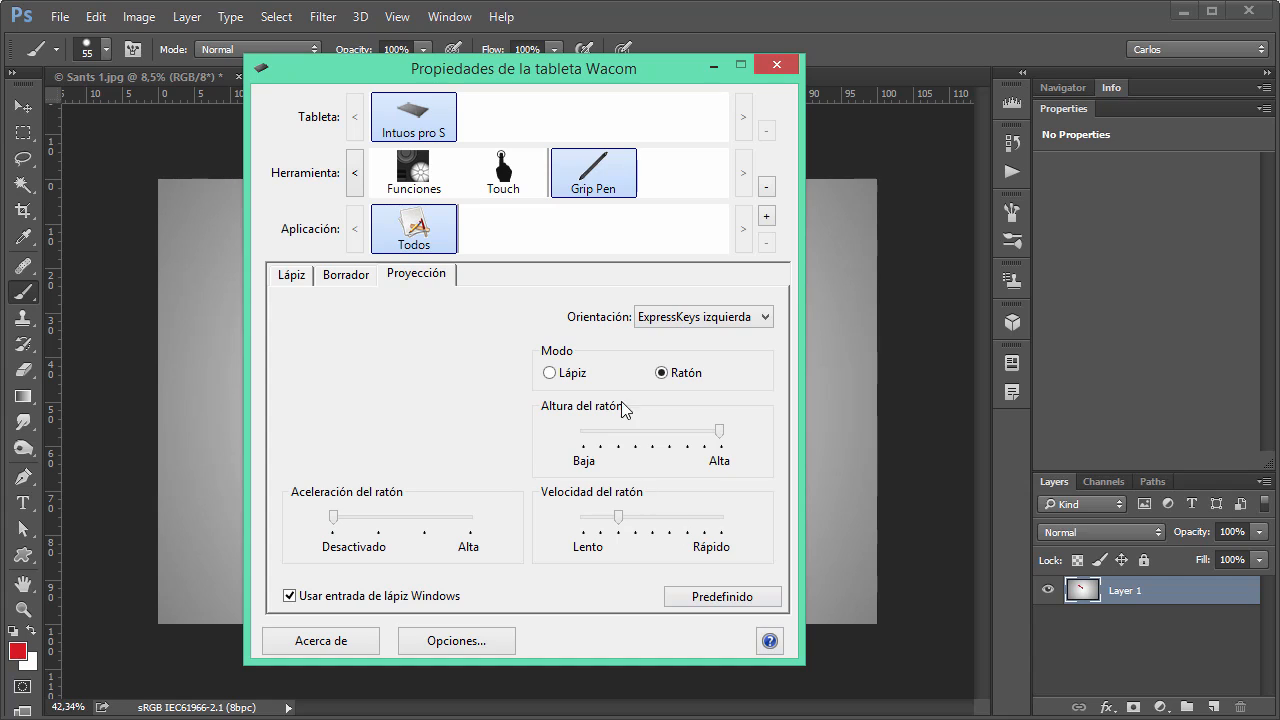
Set the Grip Pen's mode back to Lápiz after comparing absolute Lápiz positioning with relative Ratón positioning.
click(568, 375)
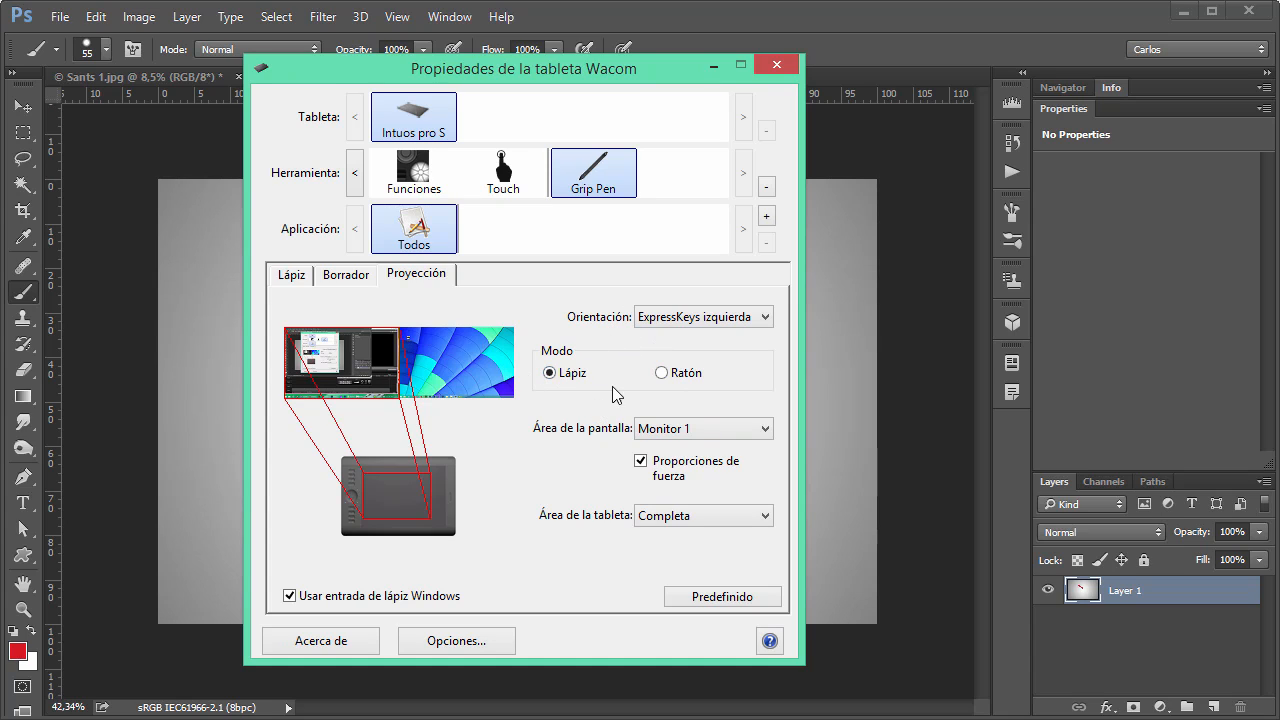
mouse_move(575, 379)
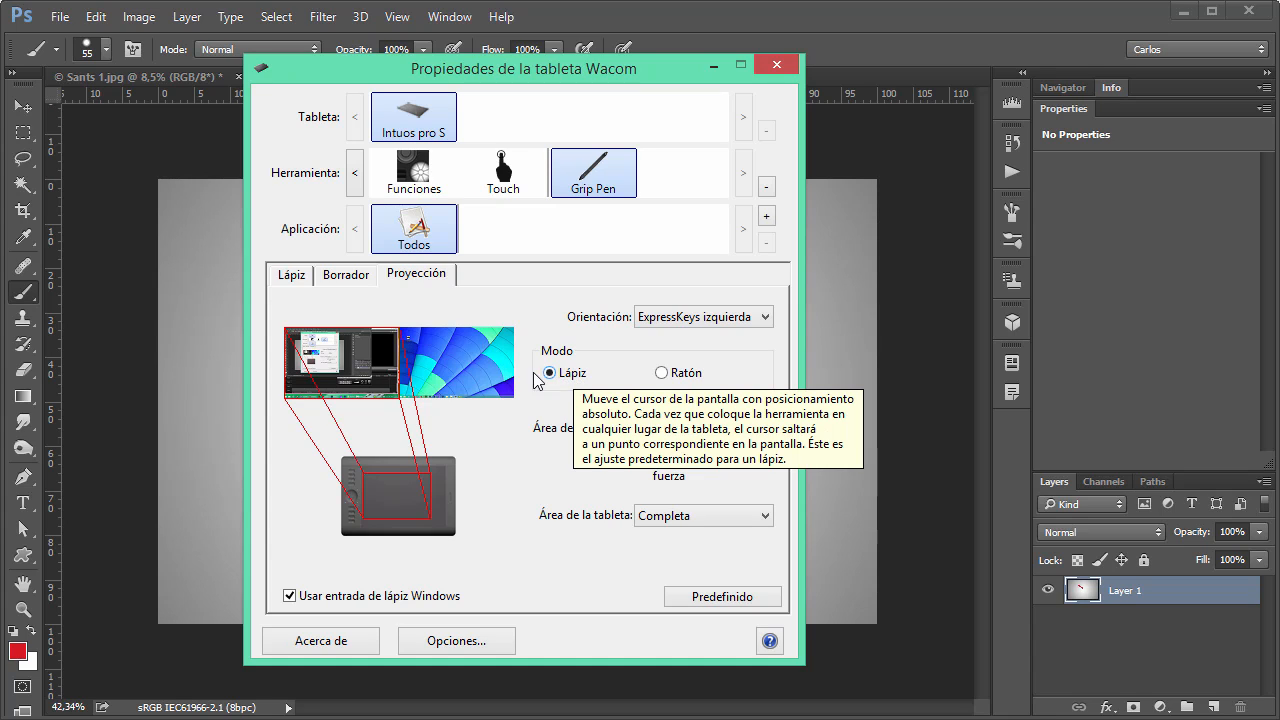
mouse_move(667, 382)
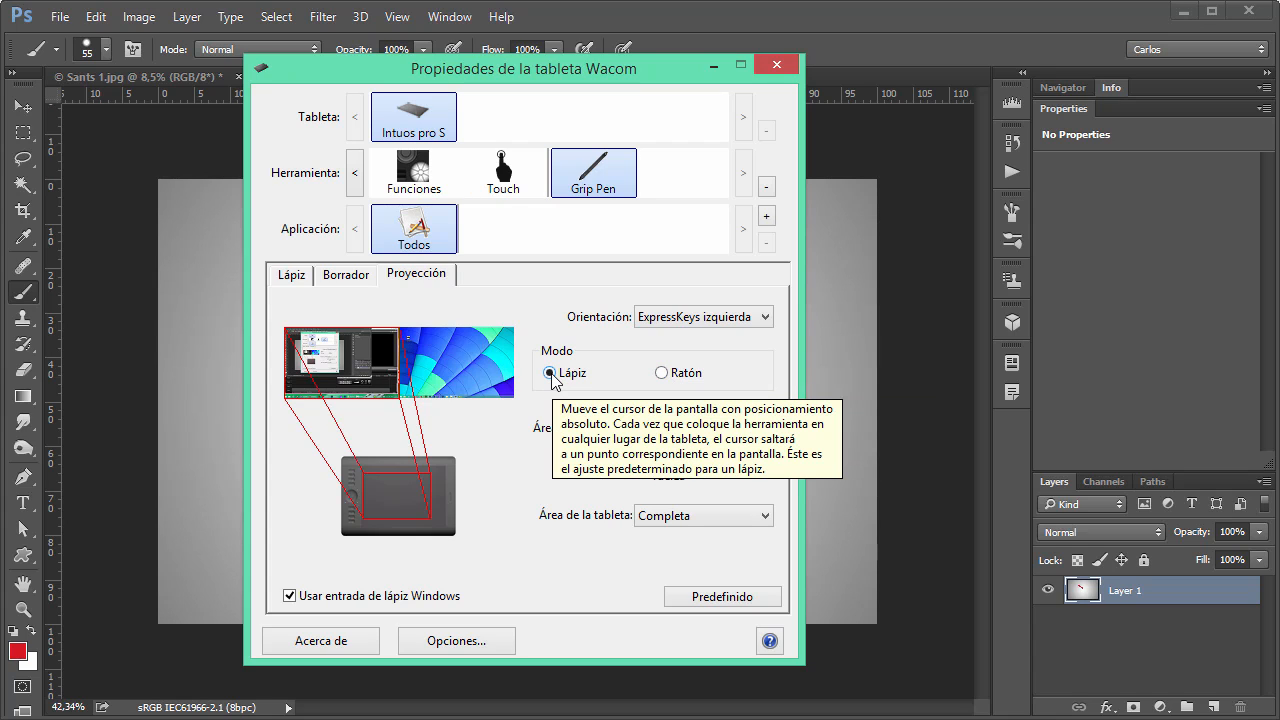
click(662, 374)
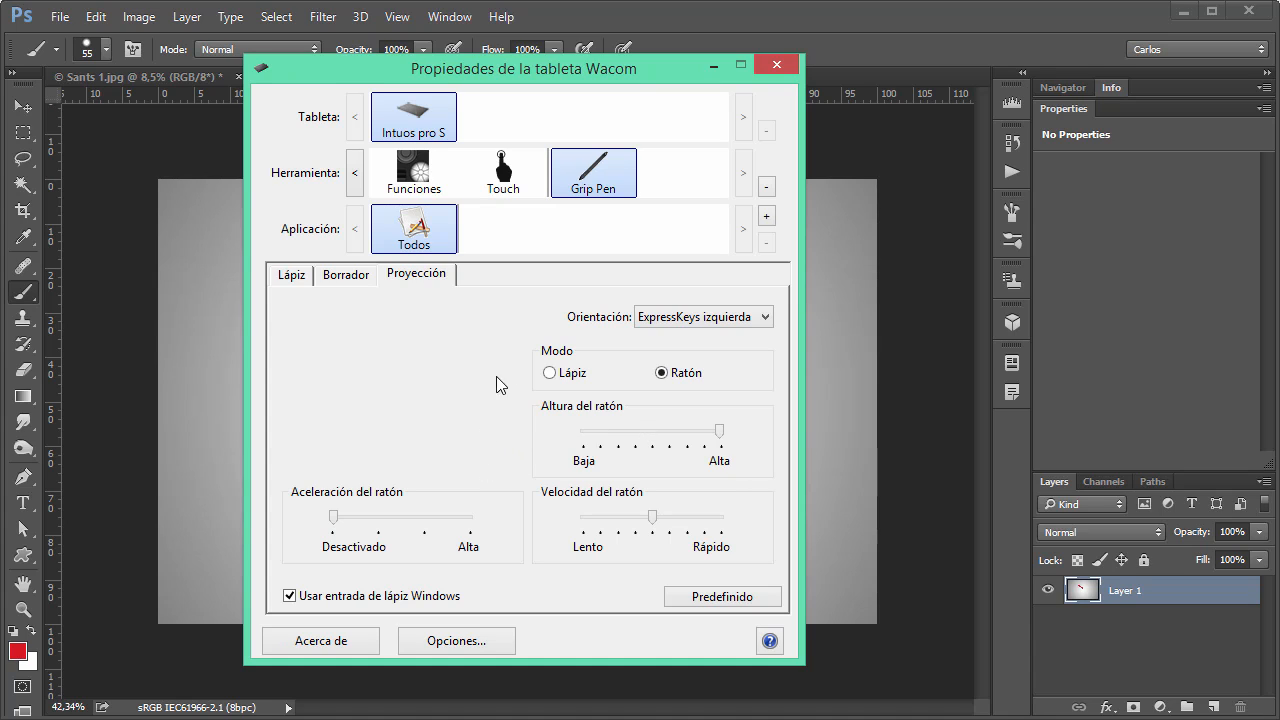
click(548, 377)
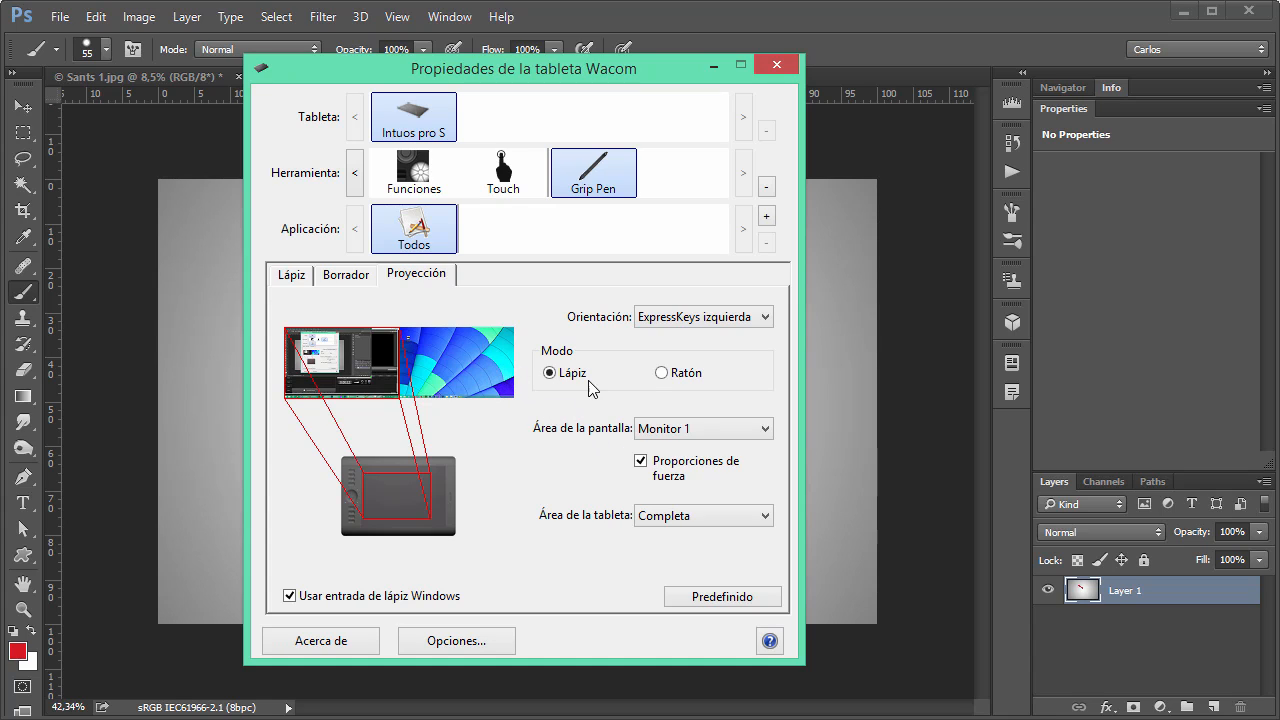
Try faster and slower Velocidad del ratón values in Ratón mode, and restore the middle speed and Lápiz mode.
click(660, 374)
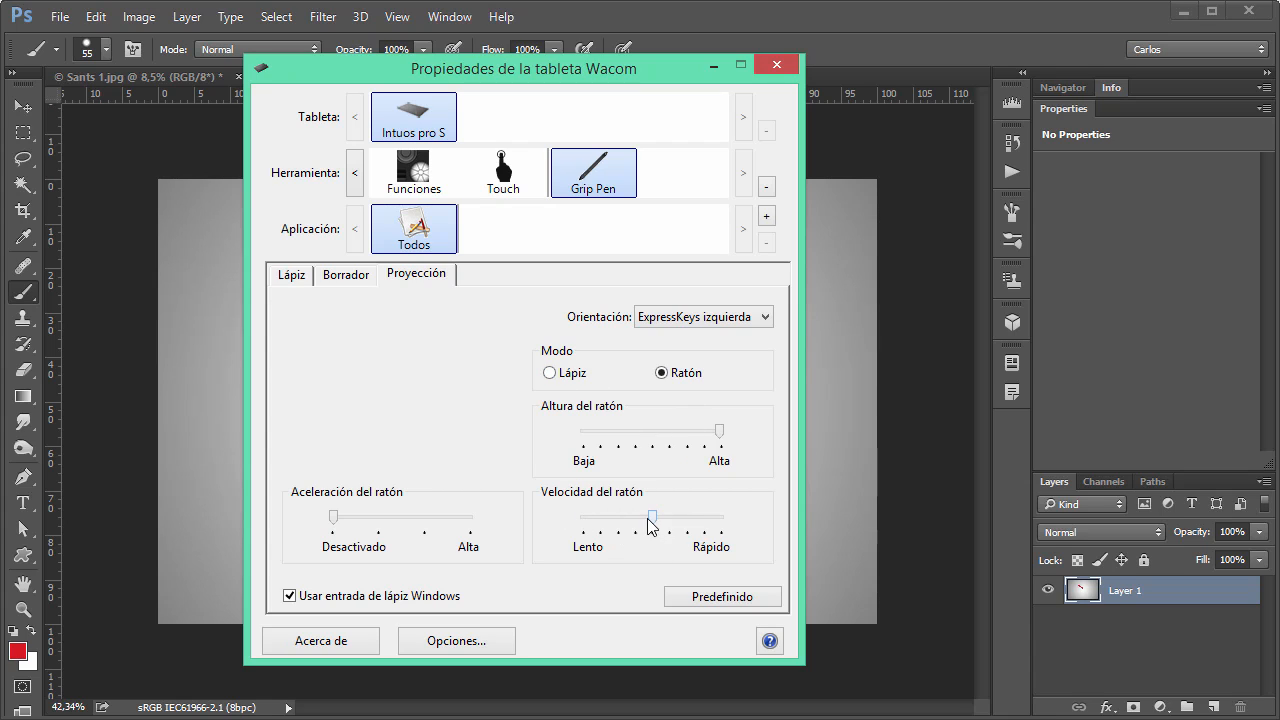
drag(652, 524, 702, 525)
click(590, 518)
click(635, 520)
click(651, 518)
click(549, 374)
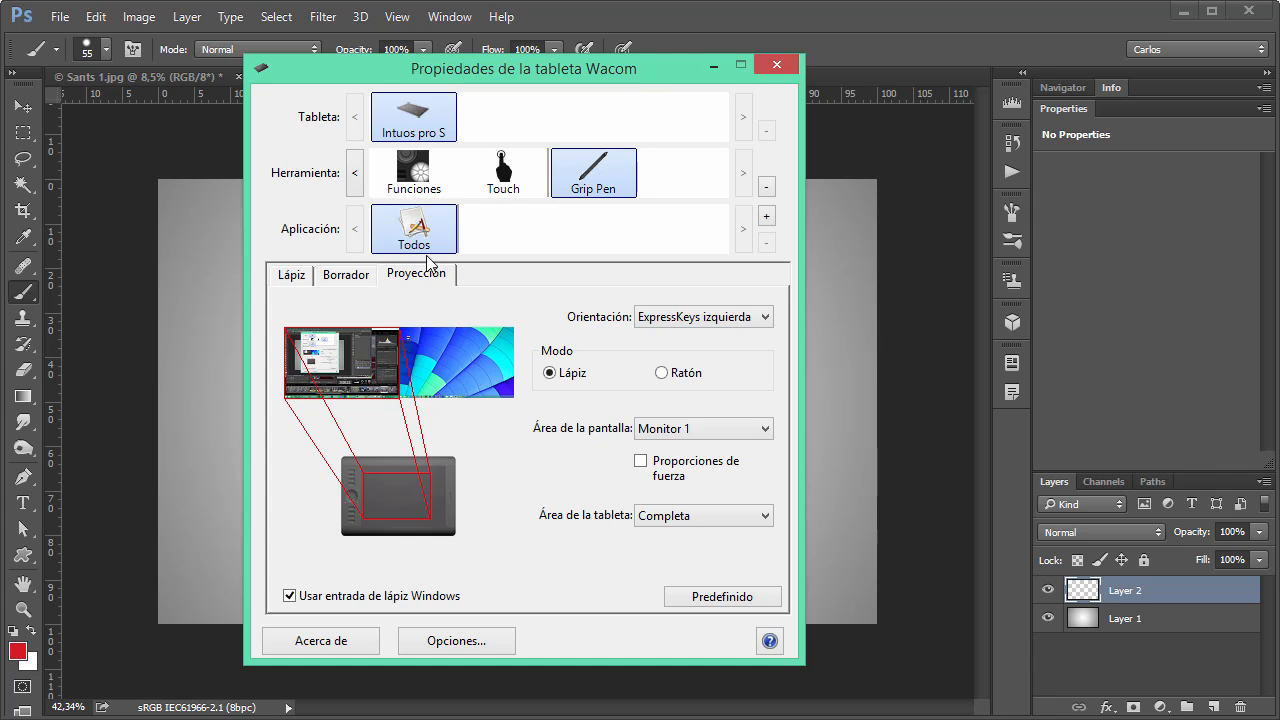
Check the functions available for the first ExpressKey and return to the Grip Pen's Proyección settings.
click(410, 178)
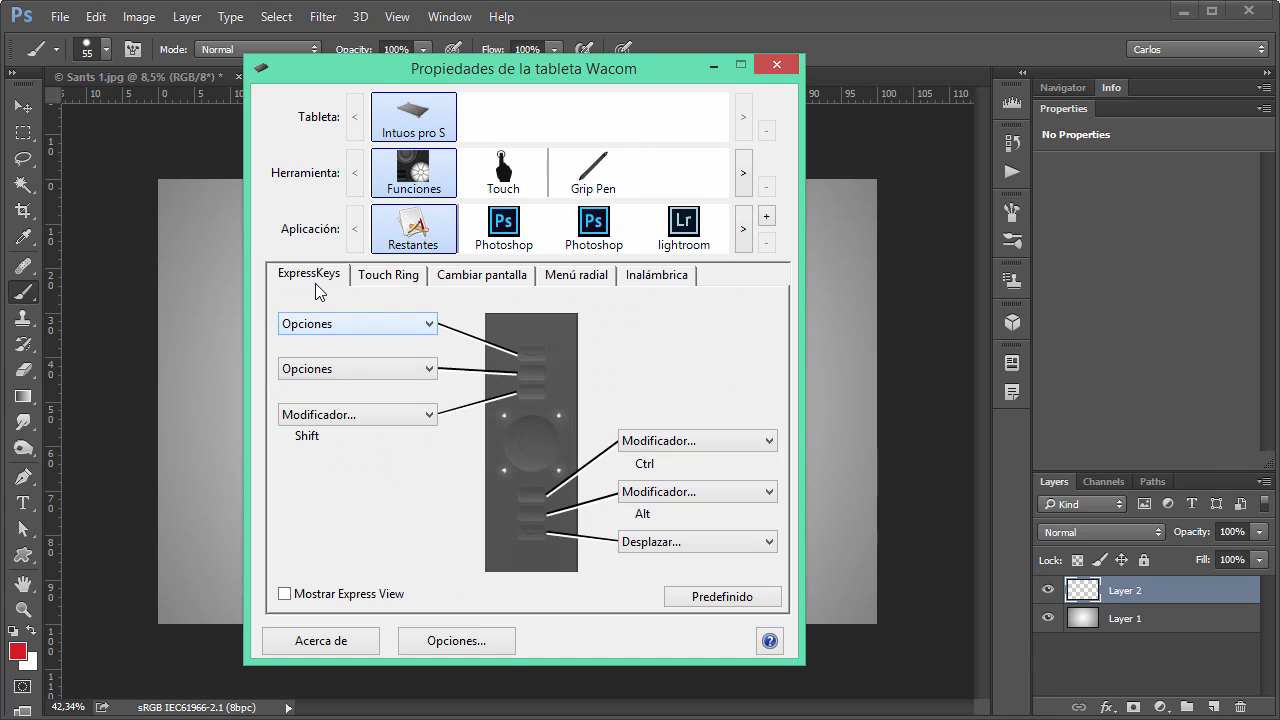
click(337, 327)
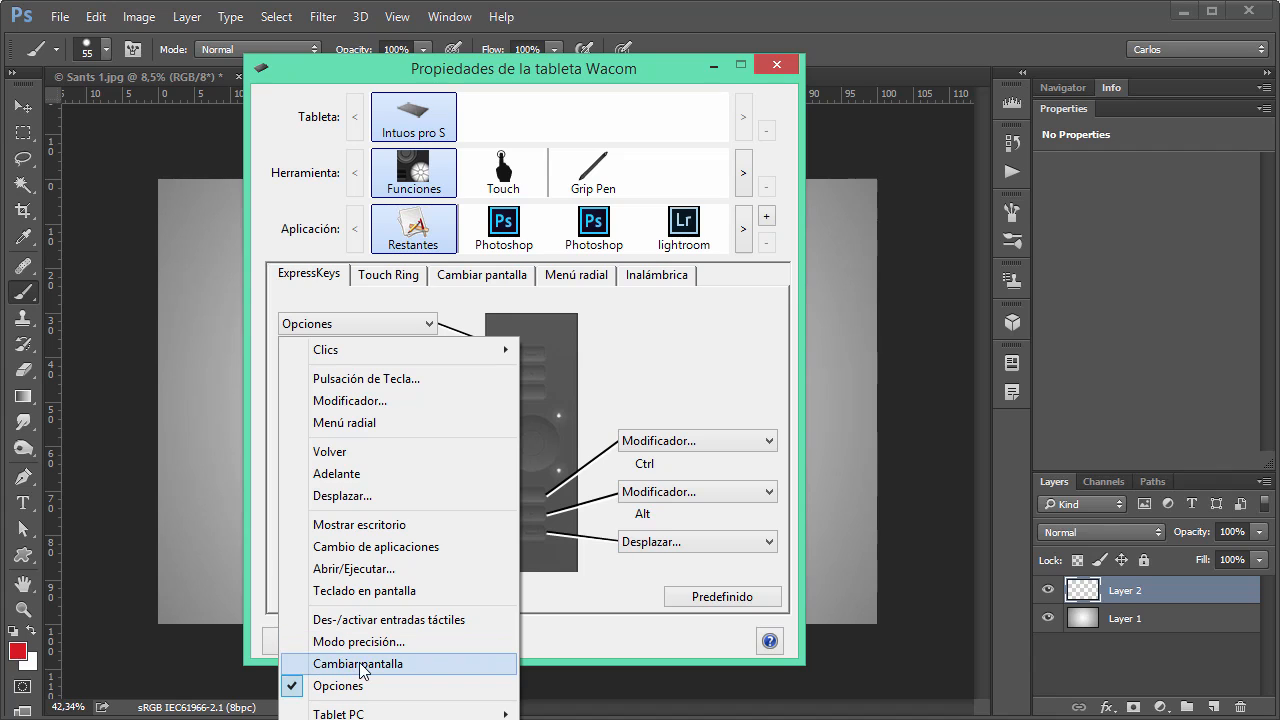
click(597, 184)
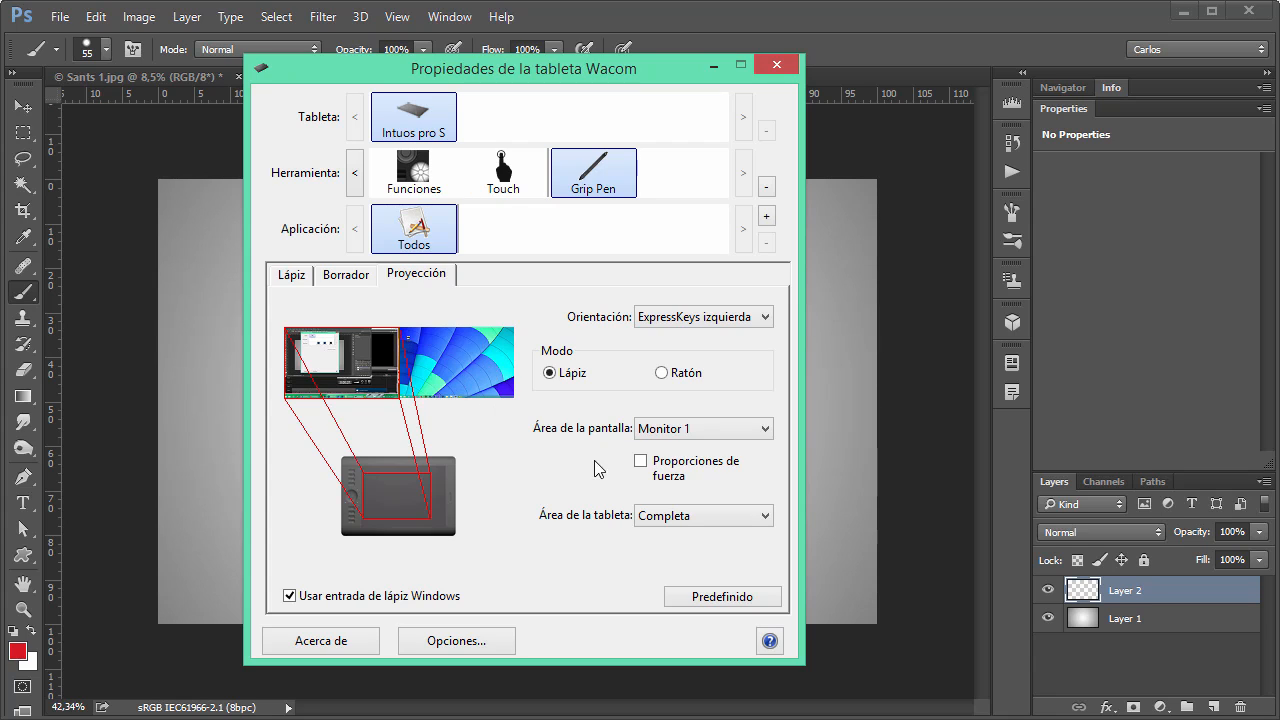
Set Área de la pantalla to Completa and test it by painting three red loops on Layer 2 in Photoshop.
click(672, 430)
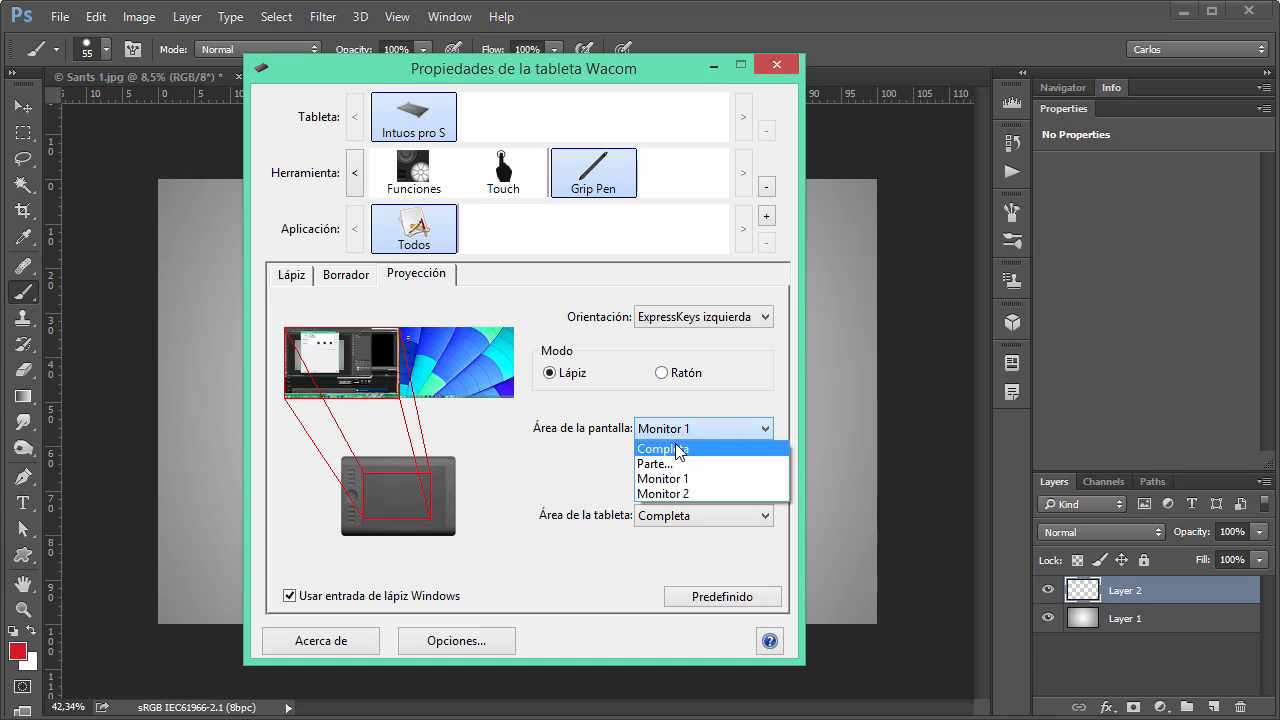
click(679, 450)
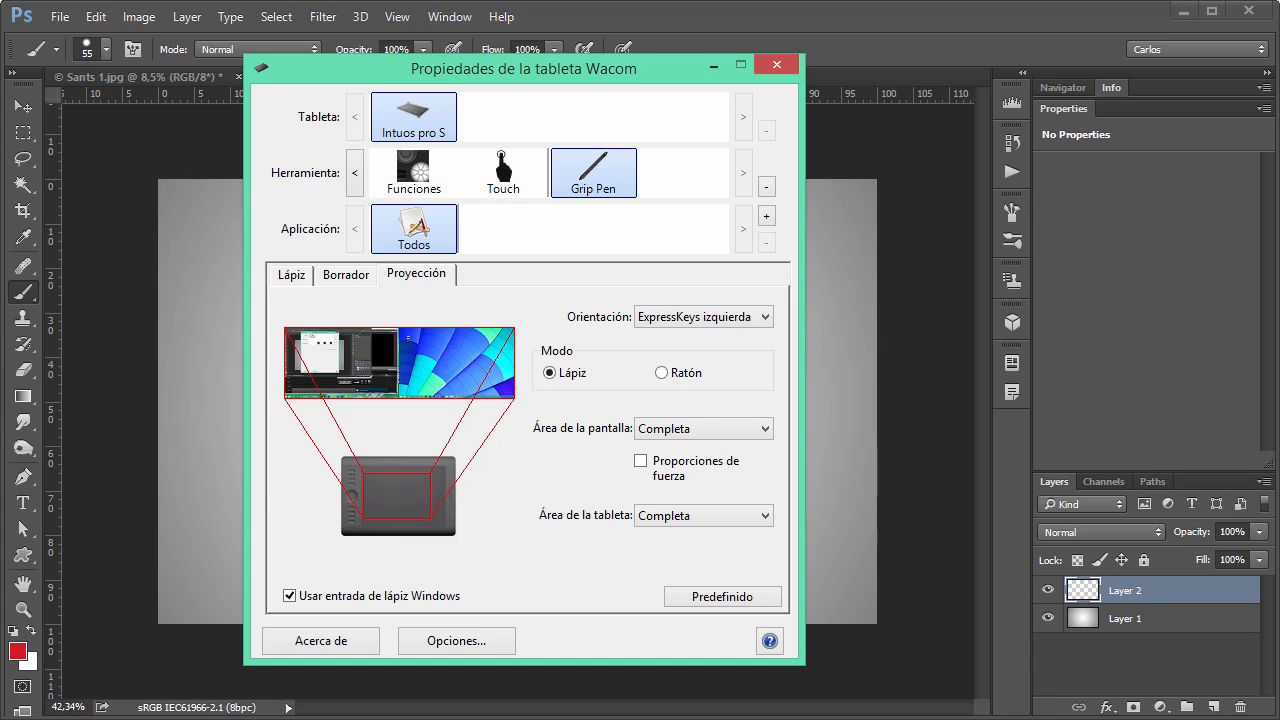
click(829, 42)
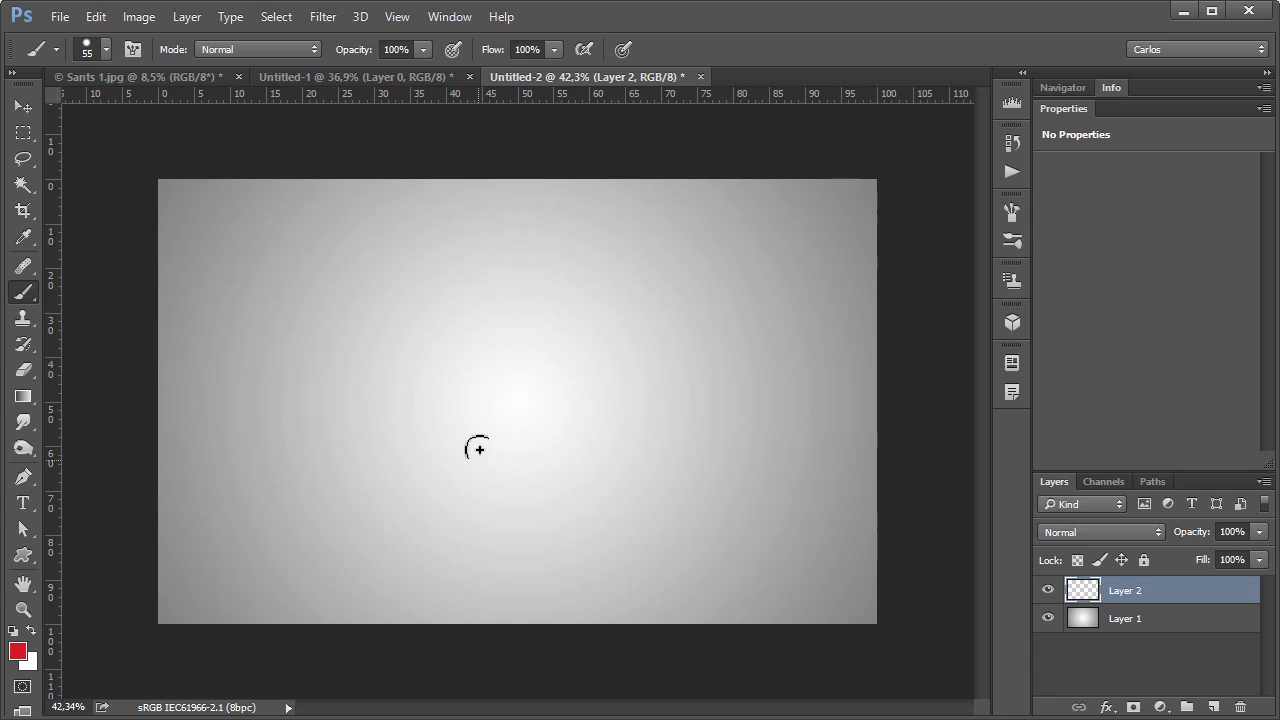
mouse_move(462, 427)
mouse_down()
mouse_move(508, 430)
mouse_move(460, 426)
mouse_up()
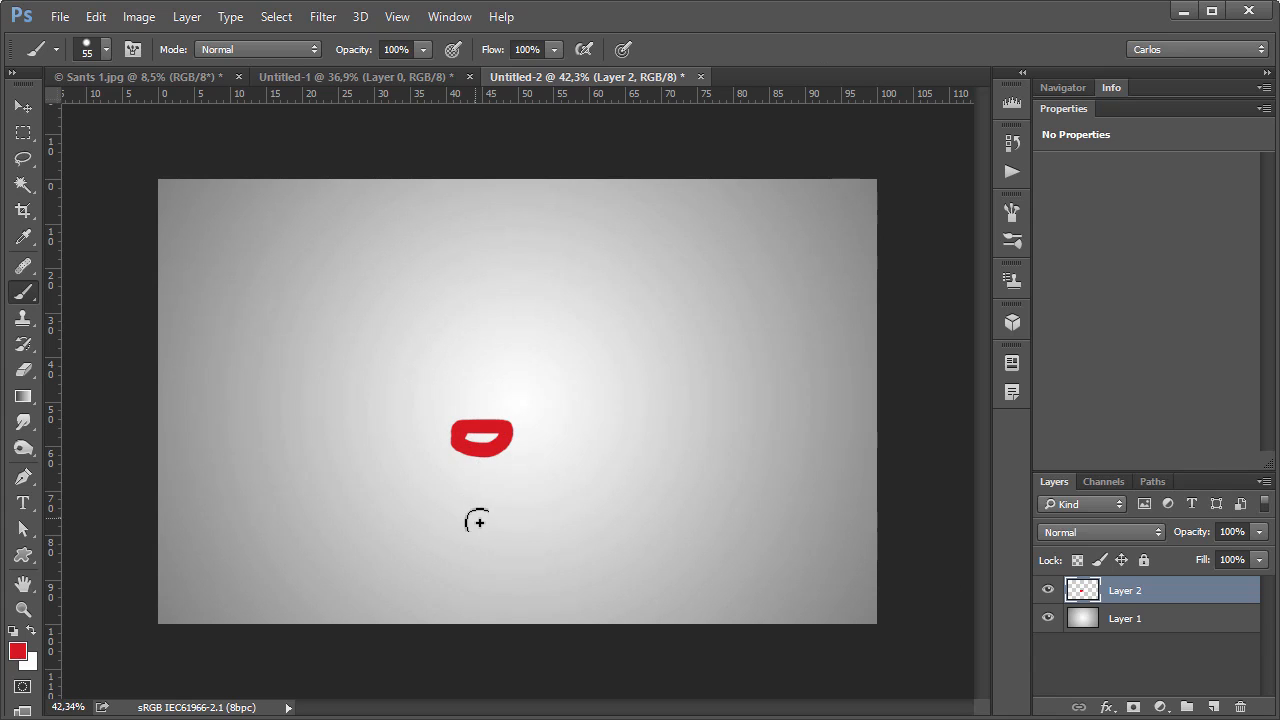
drag(476, 512, 464, 534)
mouse_move(384, 382)
mouse_down()
mouse_move(374, 366)
mouse_move(363, 397)
mouse_move(405, 350)
mouse_up()
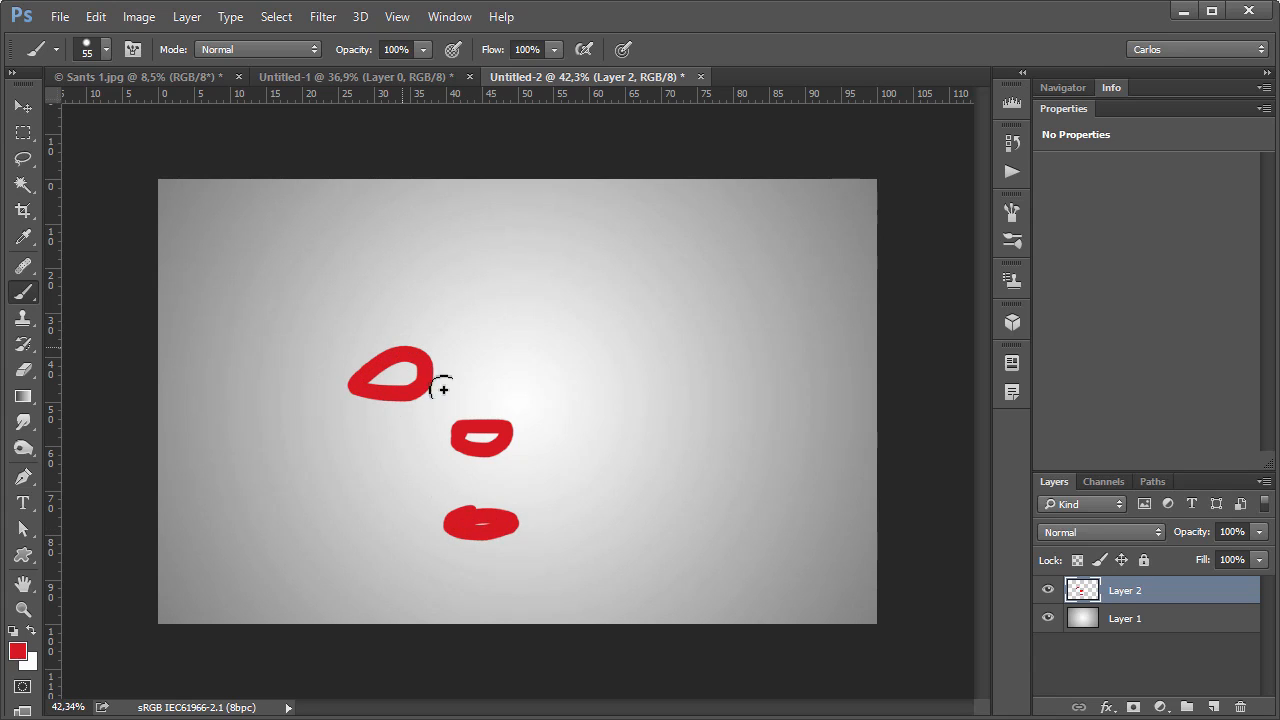
Enable Proporciones de fuerza for the Completa screen area in the Wacom tablet properties.
key(alt+Tab)
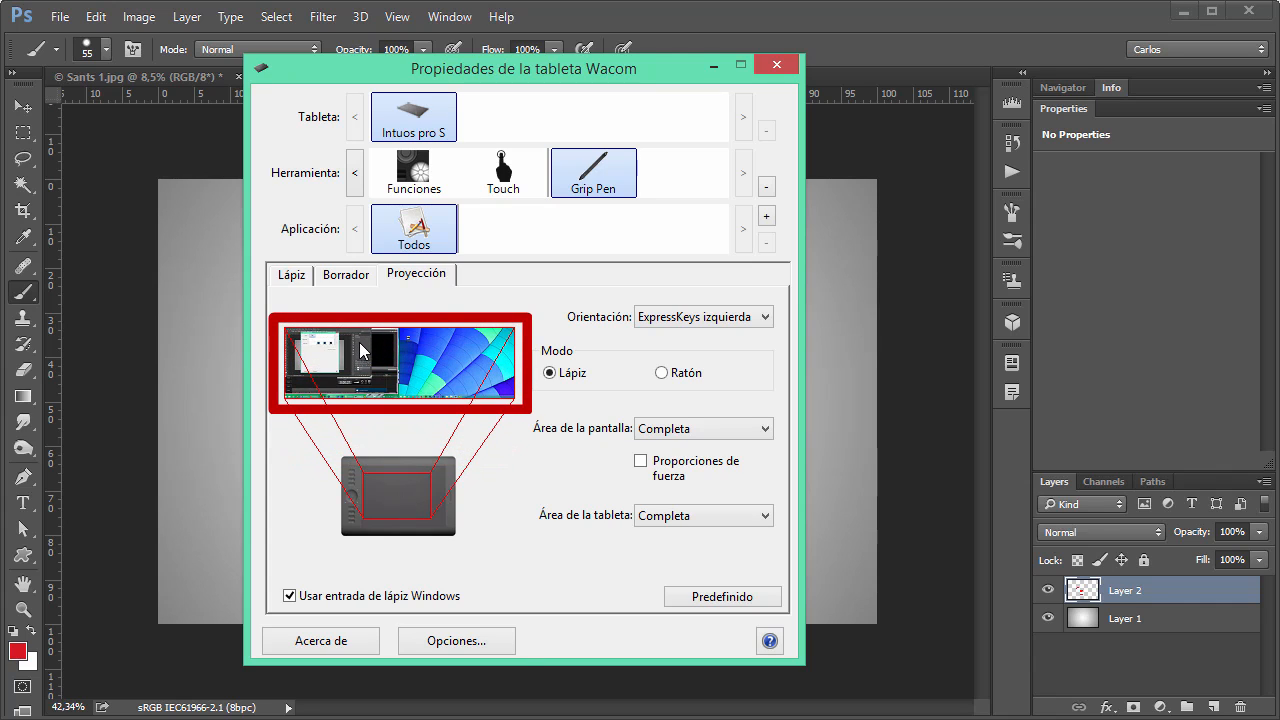
click(641, 462)
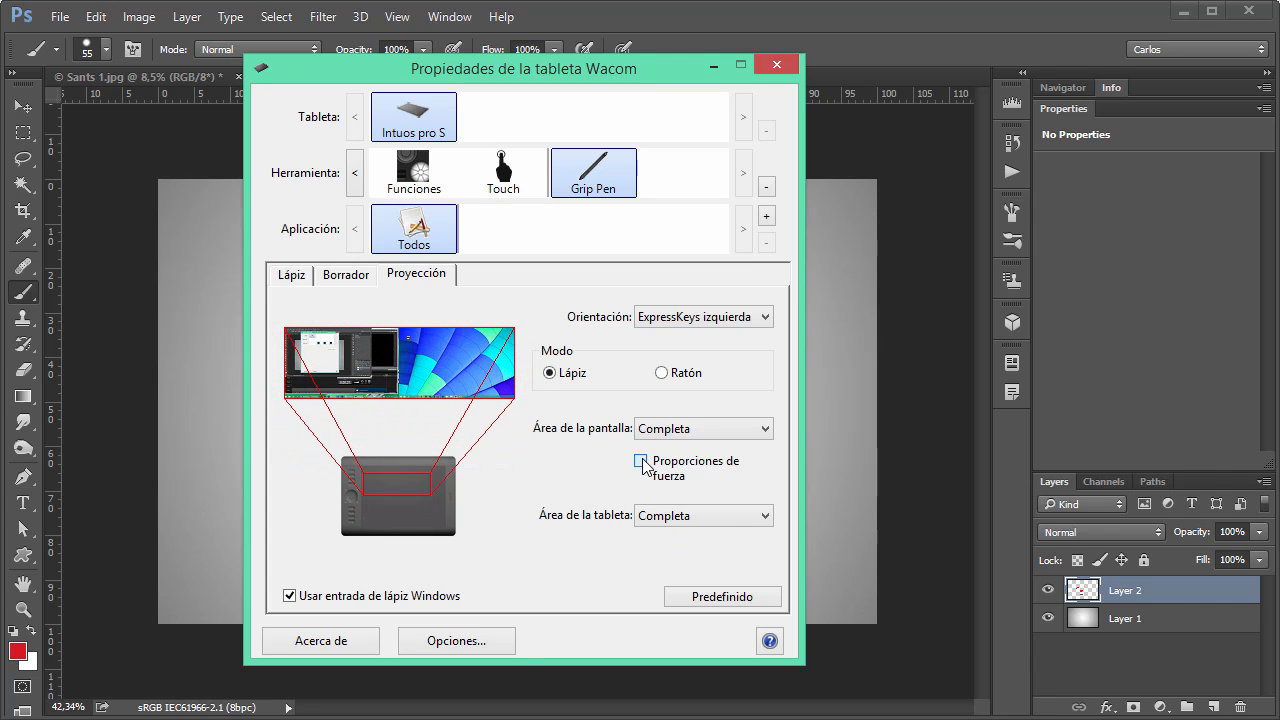
click(641, 462)
click(641, 462)
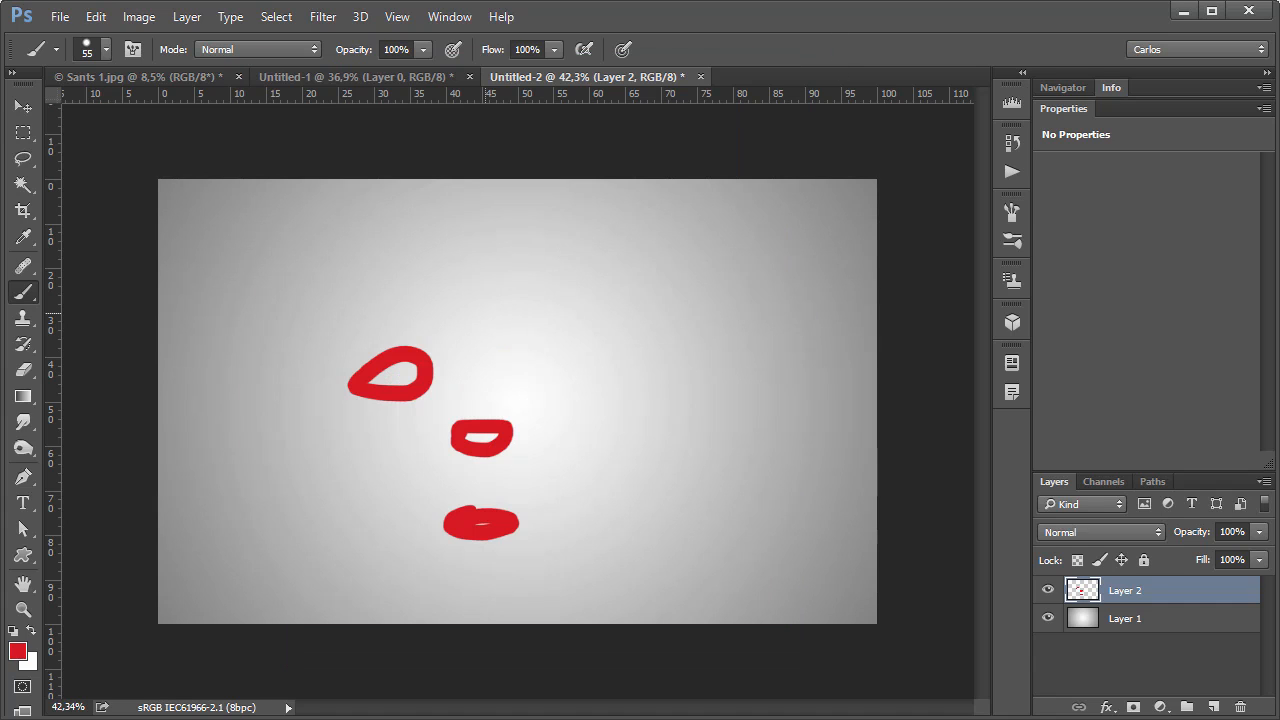
Test the forced proportions in Photoshop by painting three red circles in a row along the upper part of Layer 2.
mouse_move(533, 235)
mouse_down()
mouse_move(574, 292)
mouse_move(528, 226)
mouse_up()
drag(397, 217, 379, 248)
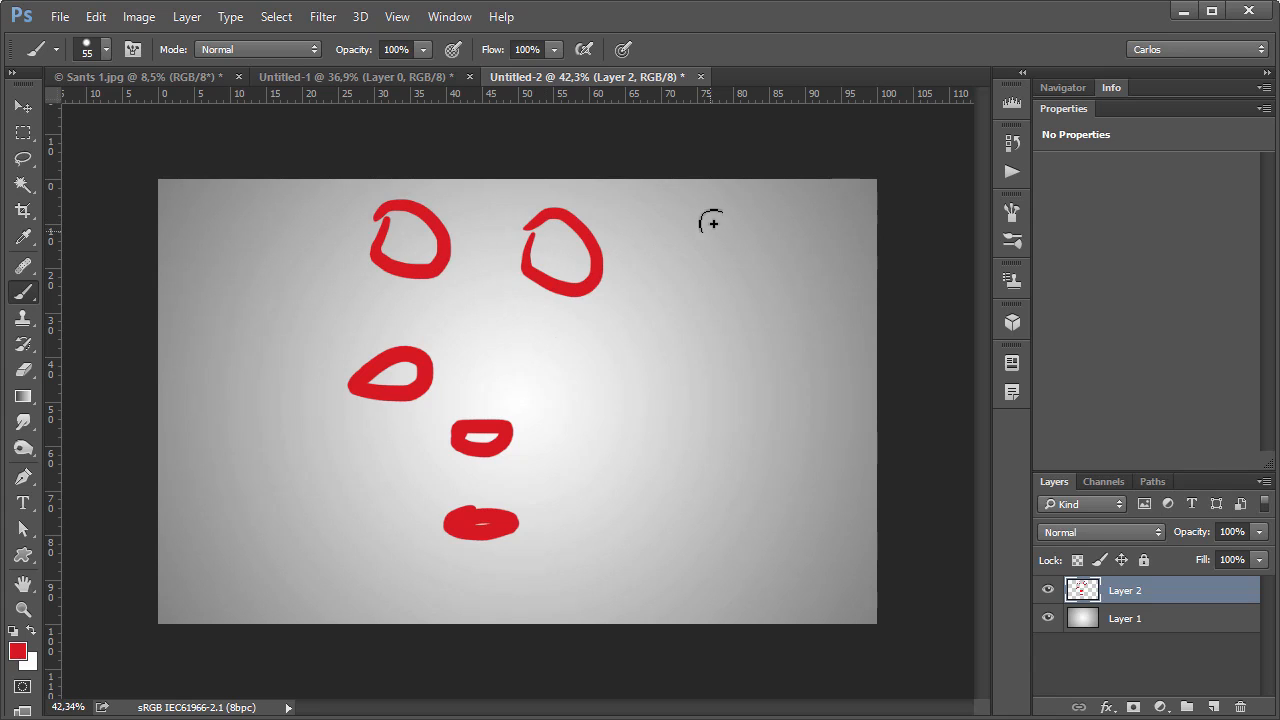
mouse_move(712, 223)
mouse_down()
mouse_move(749, 246)
mouse_move(702, 206)
mouse_up()
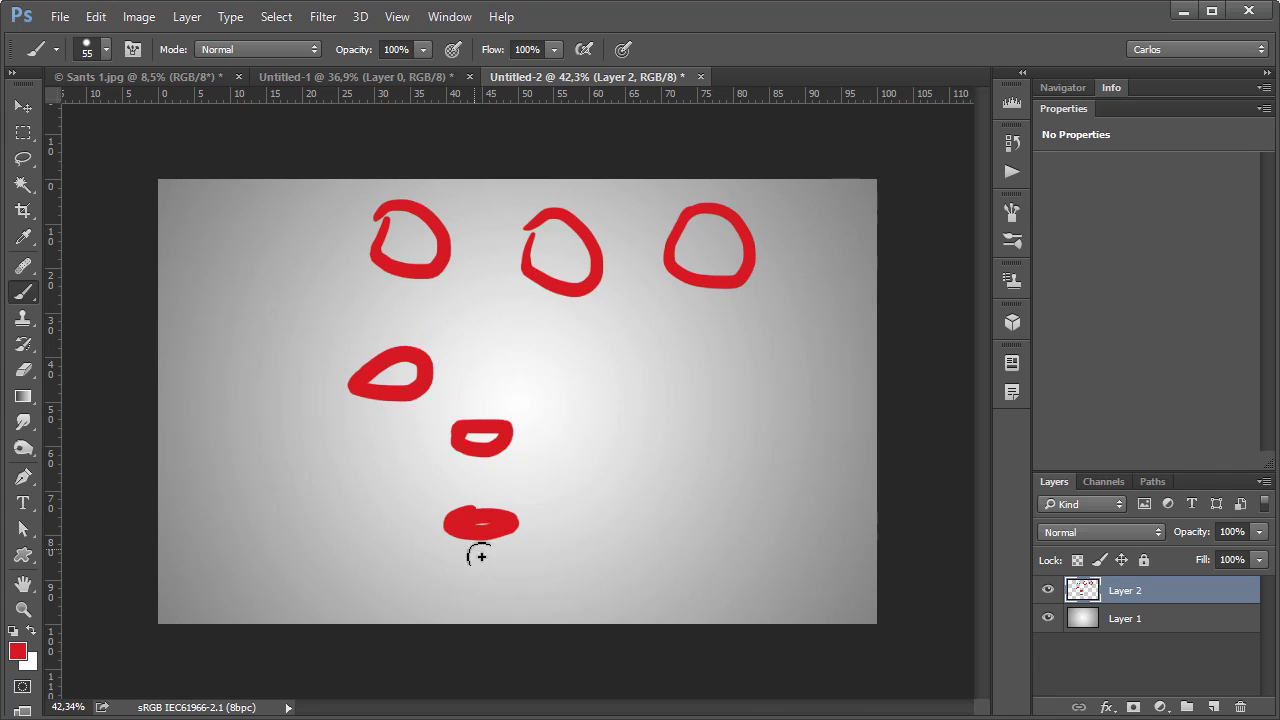
Return to the Wacom tablet properties and set the Grip Pen's Área de la pantalla to Monitor 1.
key(alt+Tab)
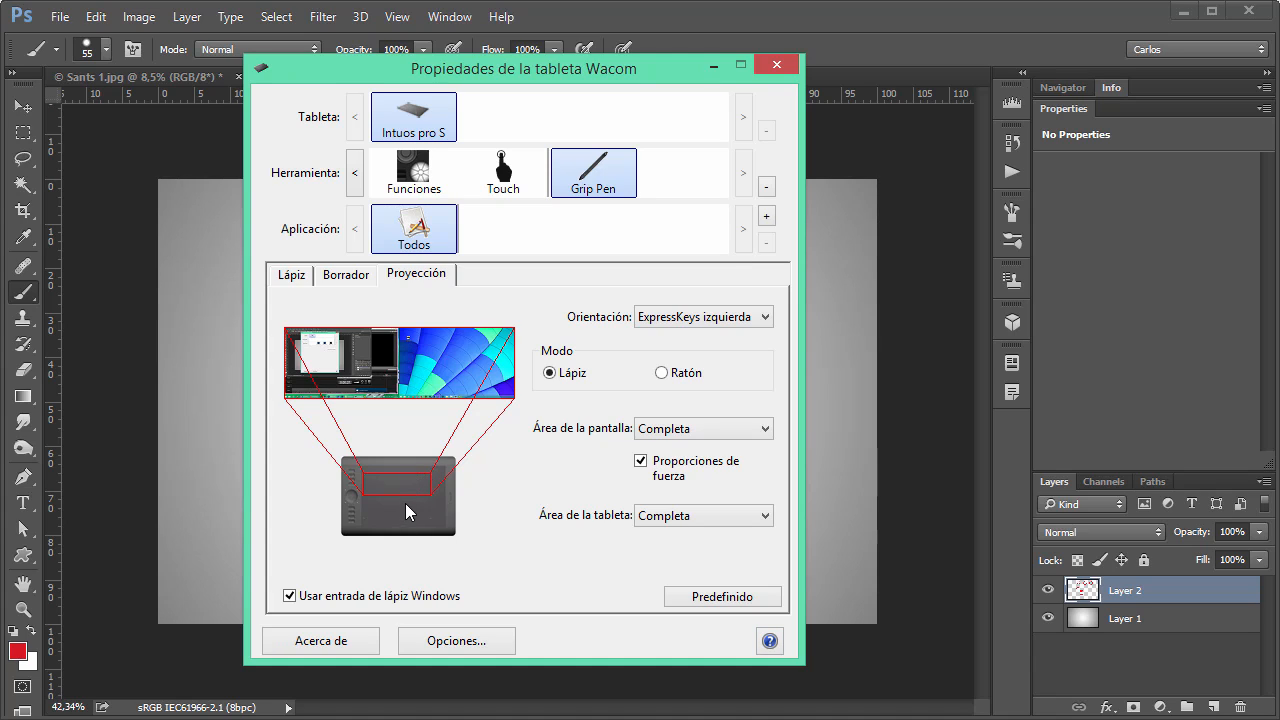
click(668, 430)
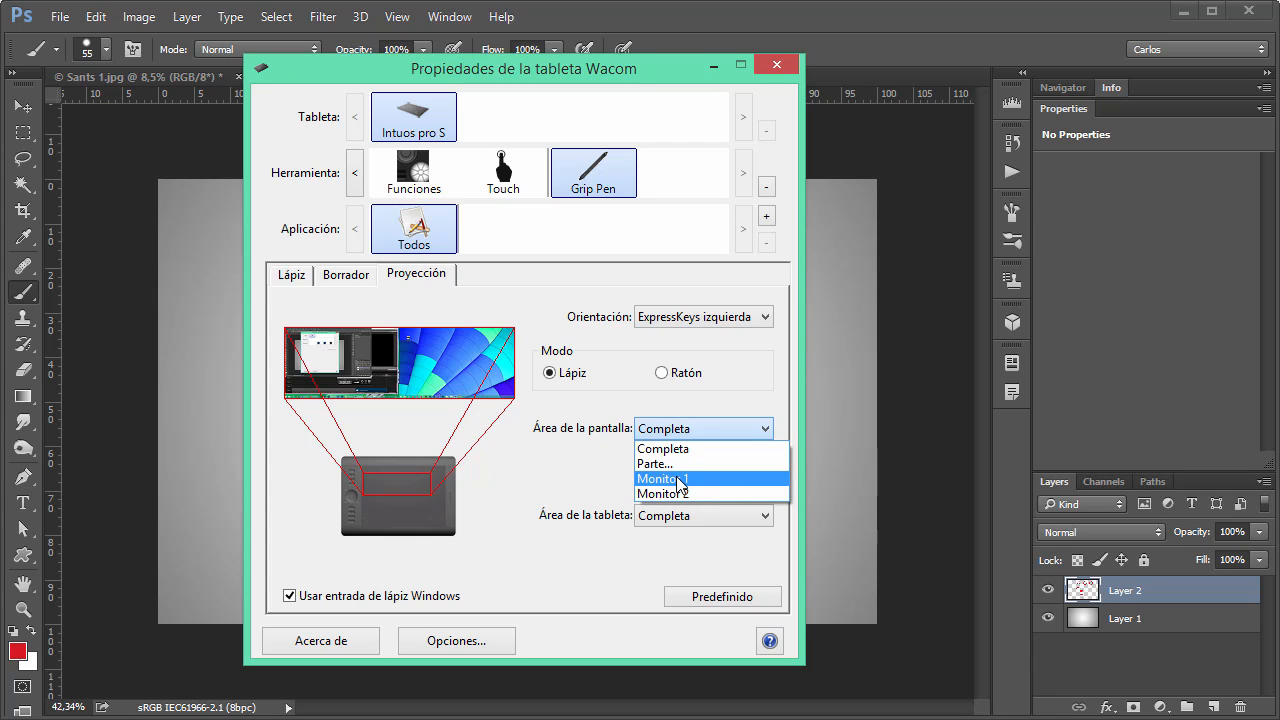
click(679, 480)
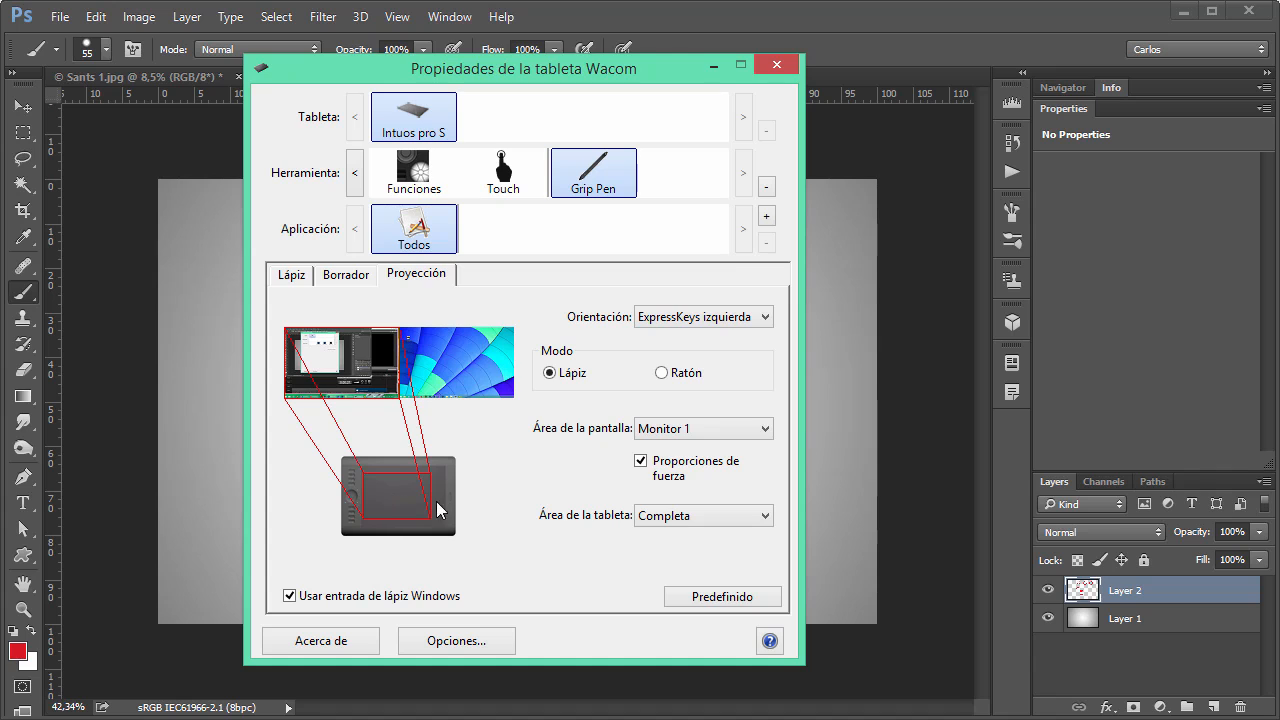
Set Área de la tableta to Parte, covering Superior 8311, Inferior 19685, Izquierda 13632 and Derecha 31496, and accept the area.
click(666, 518)
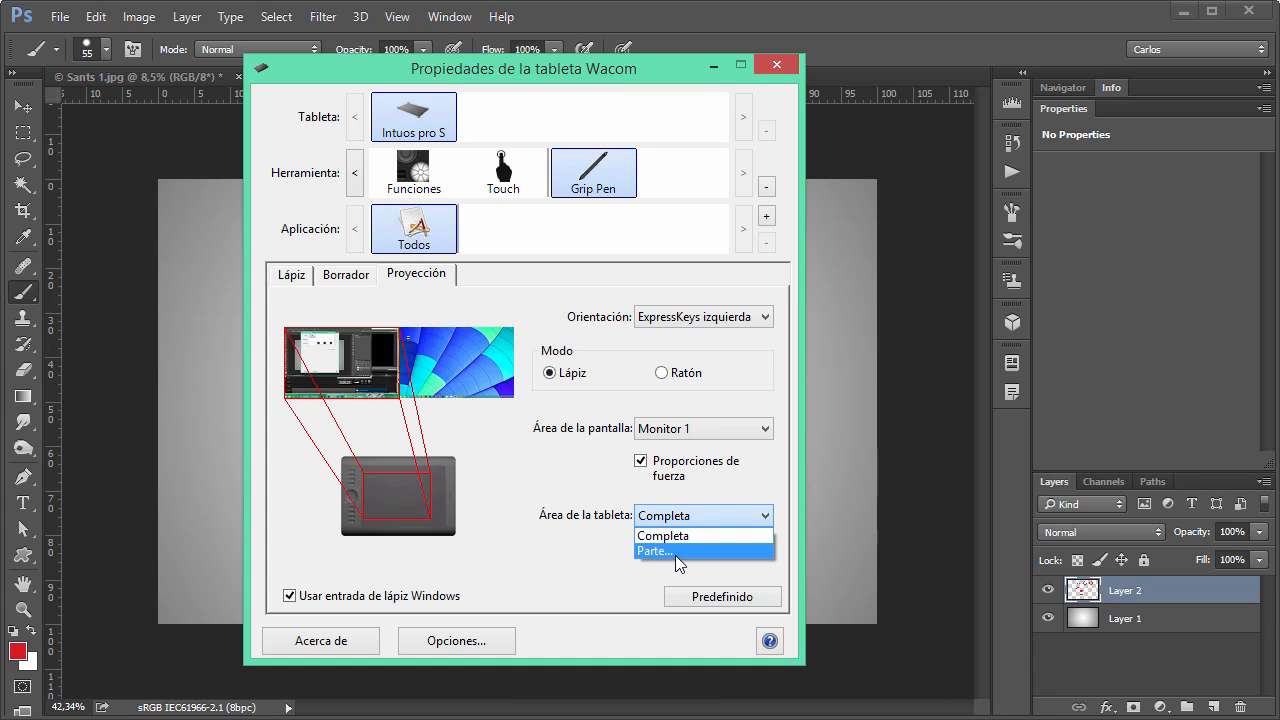
click(676, 557)
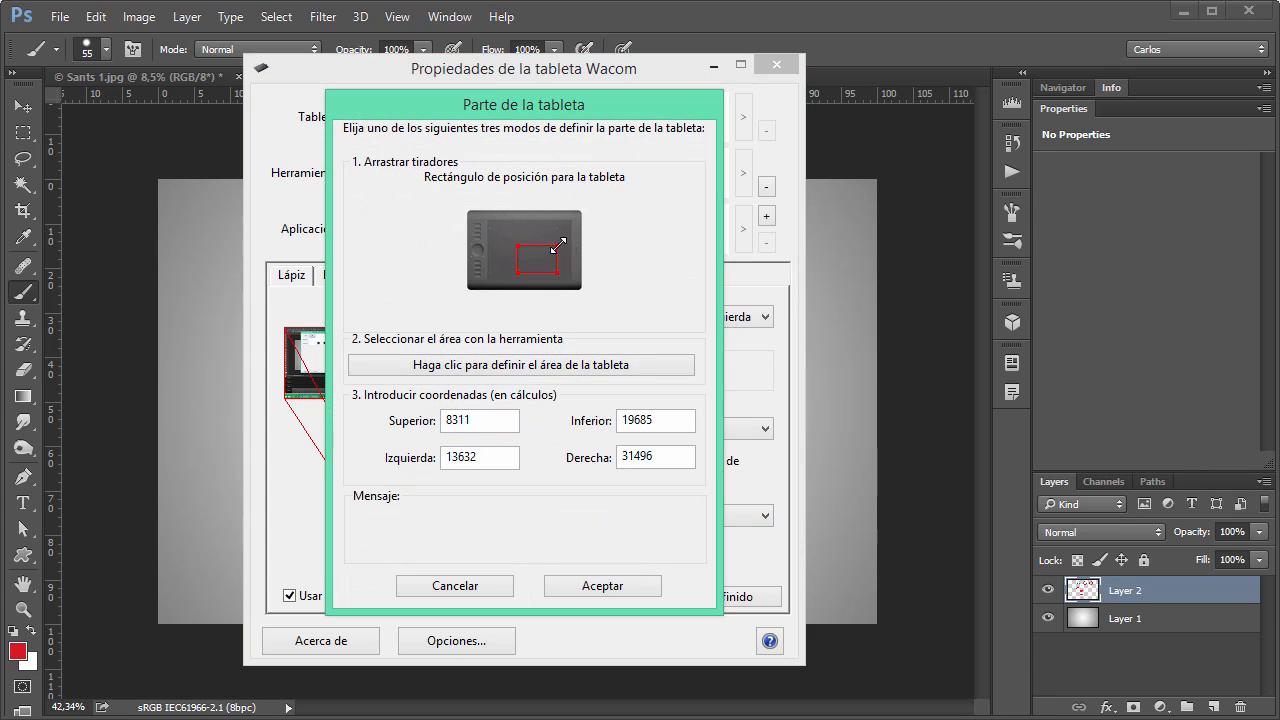
click(602, 586)
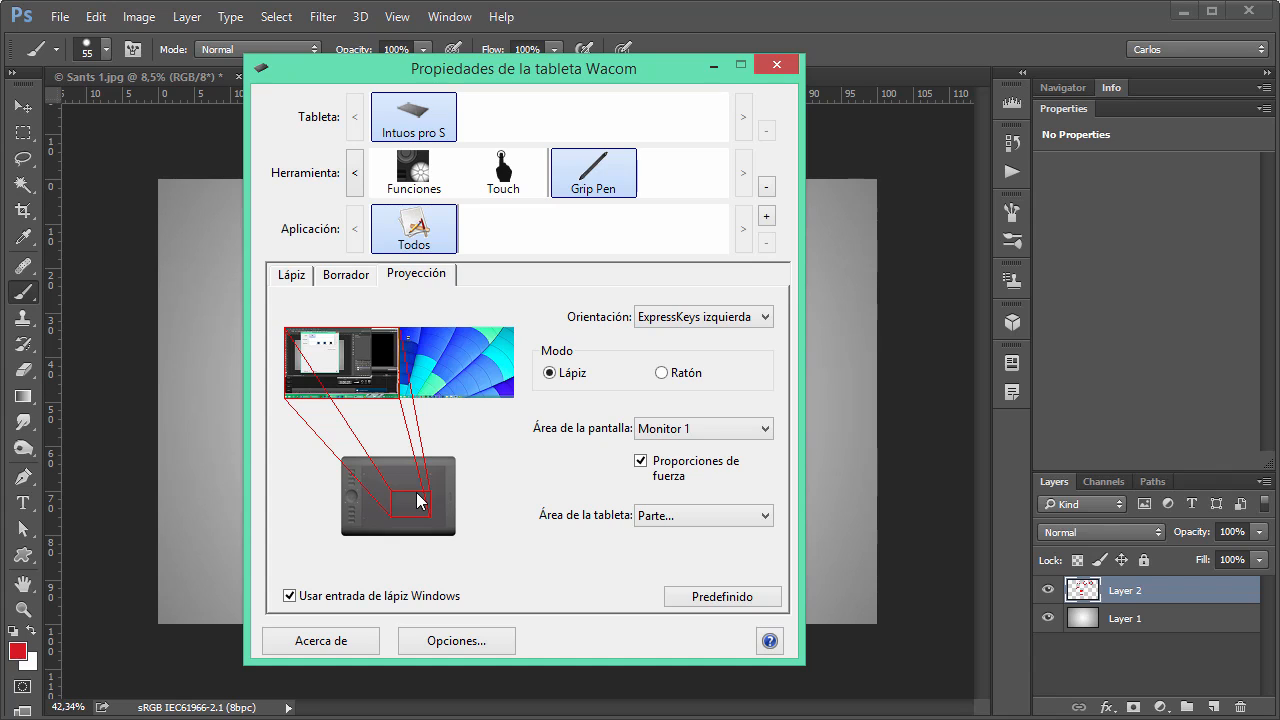
Test the partial tablet area in Photoshop by painting a red zigzag and a large red loop across Layer 2.
click(658, 15)
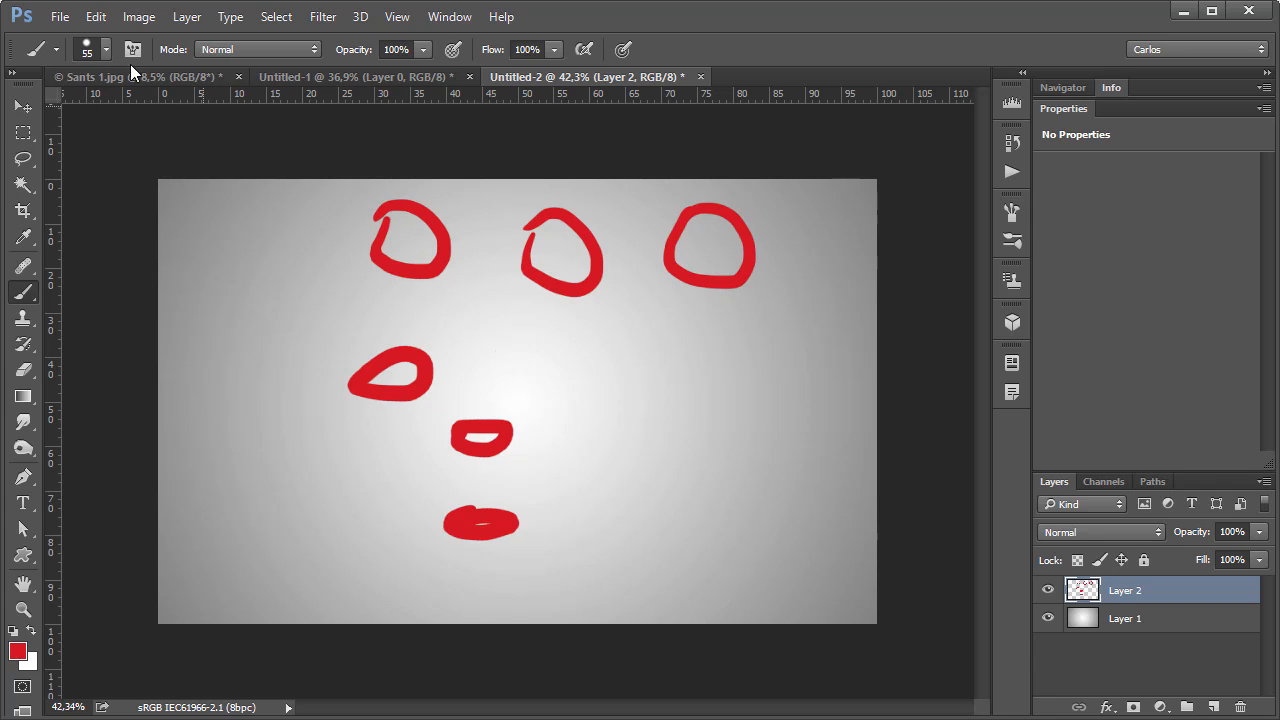
drag(668, 470, 280, 488)
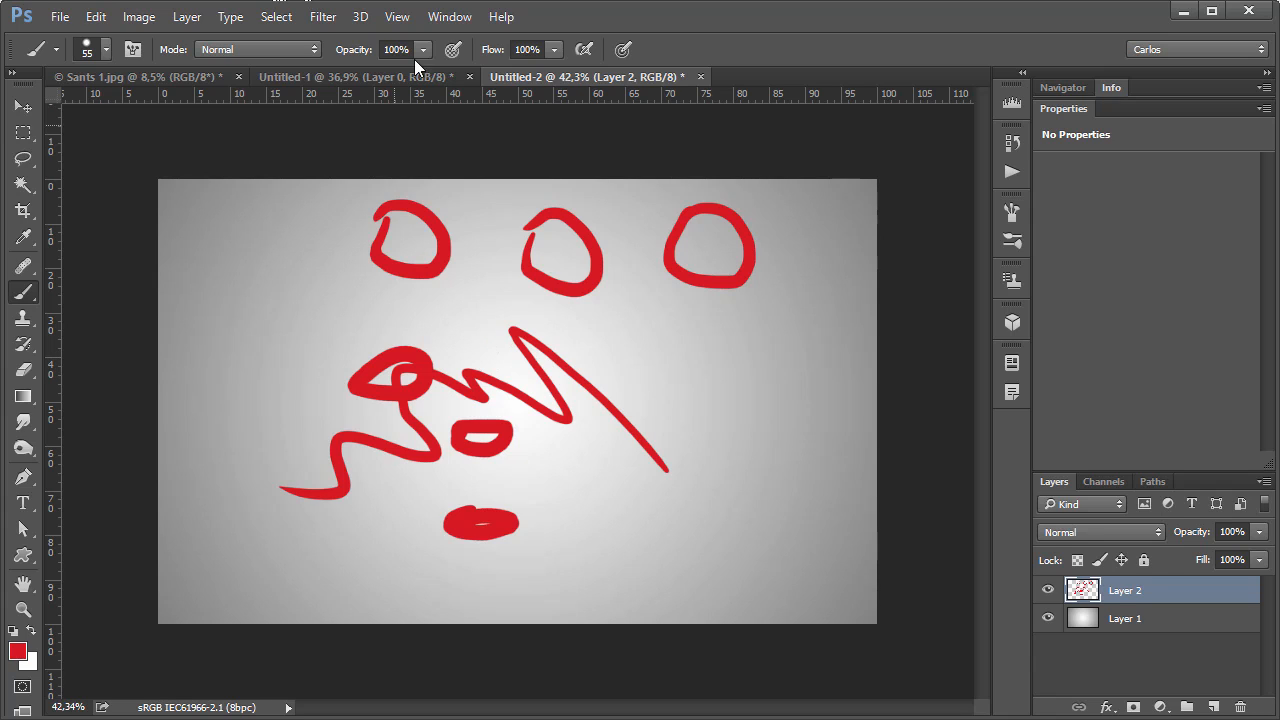
mouse_move(323, 259)
mouse_down()
mouse_move(534, 200)
mouse_move(315, 298)
mouse_up()
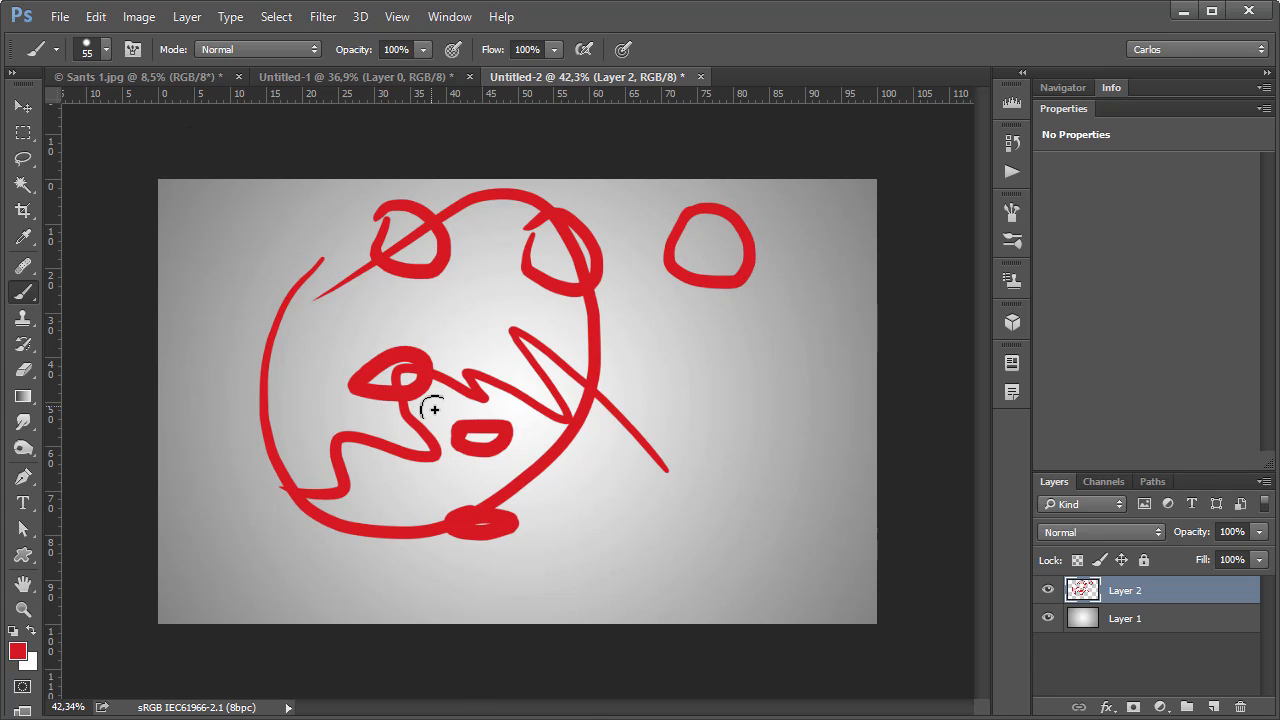
Set Área de la pantalla to Parte in the Wacom tablet properties, covering Superior 0, Izquierda 0, Inferior 1050 and Derecha 2061, and accept.
click(594, 718)
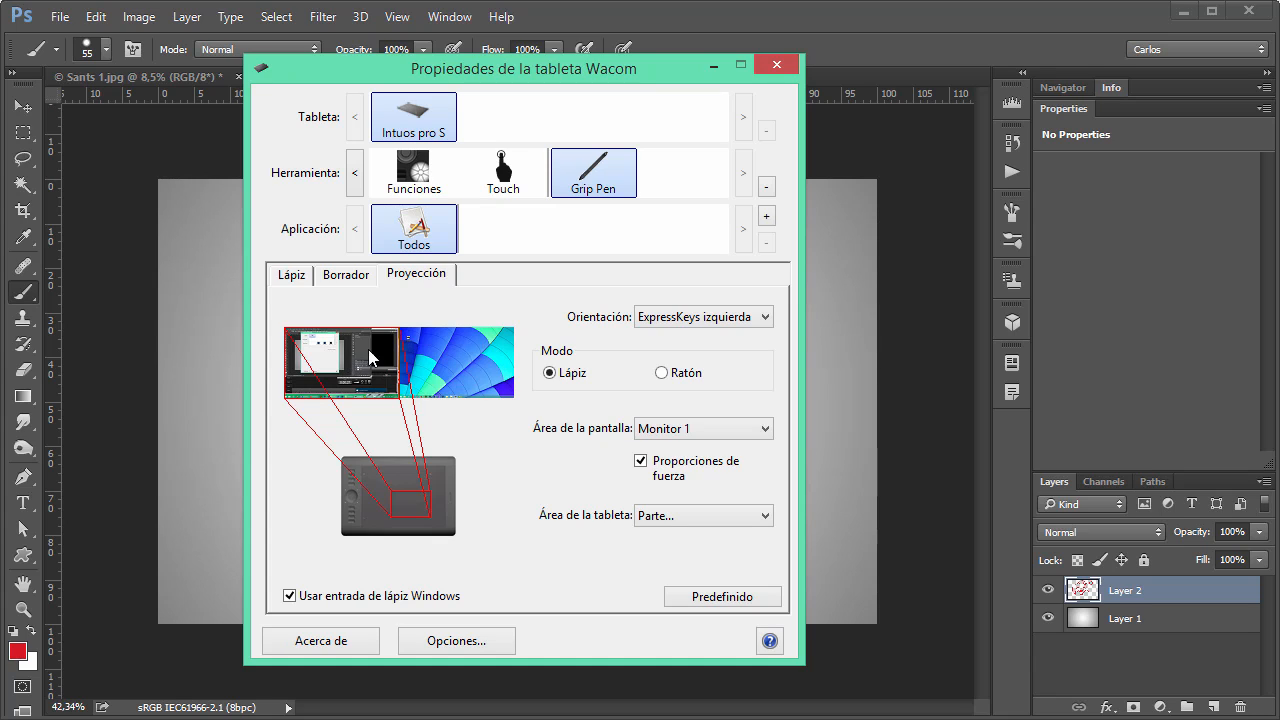
click(678, 434)
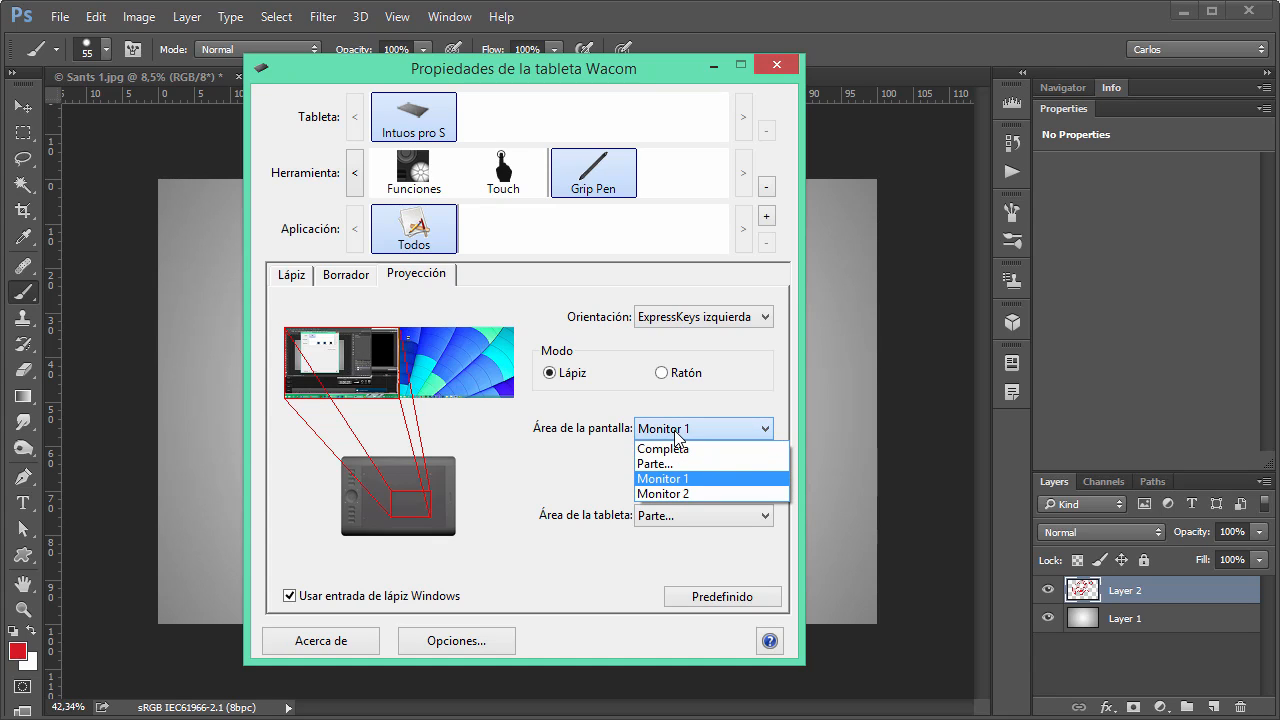
click(683, 466)
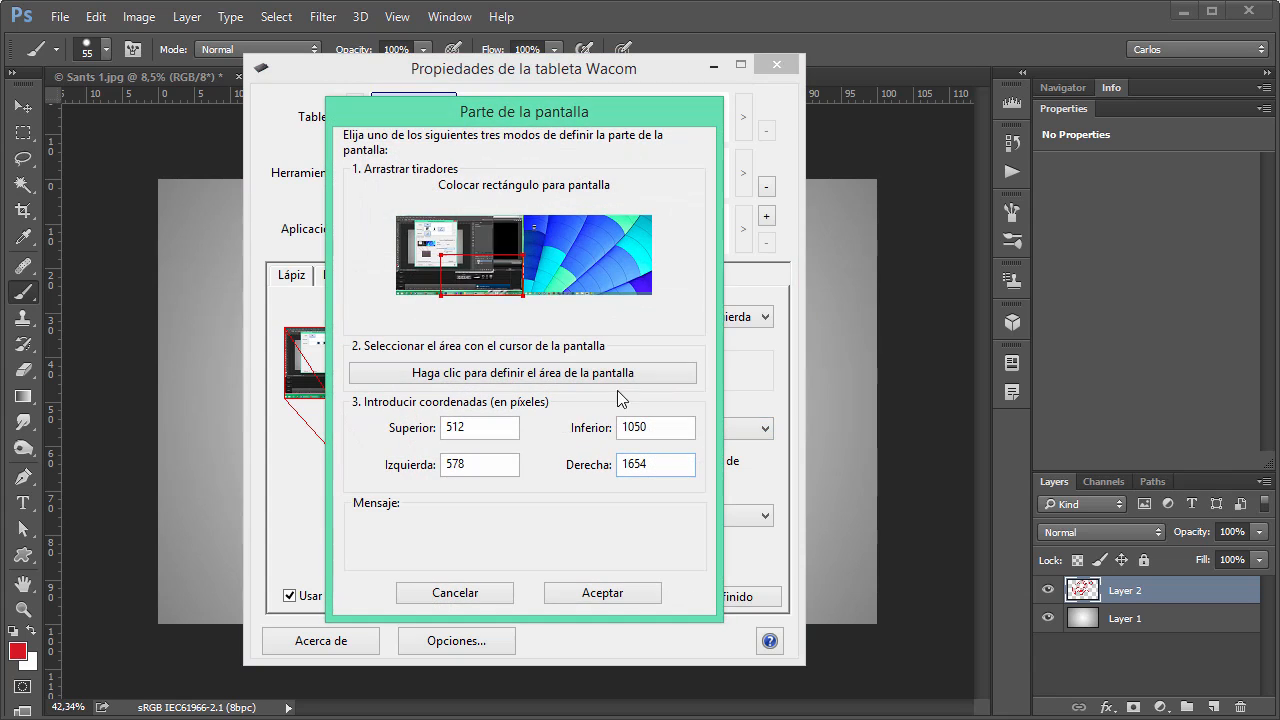
drag(440, 252, 405, 222)
drag(517, 291, 553, 303)
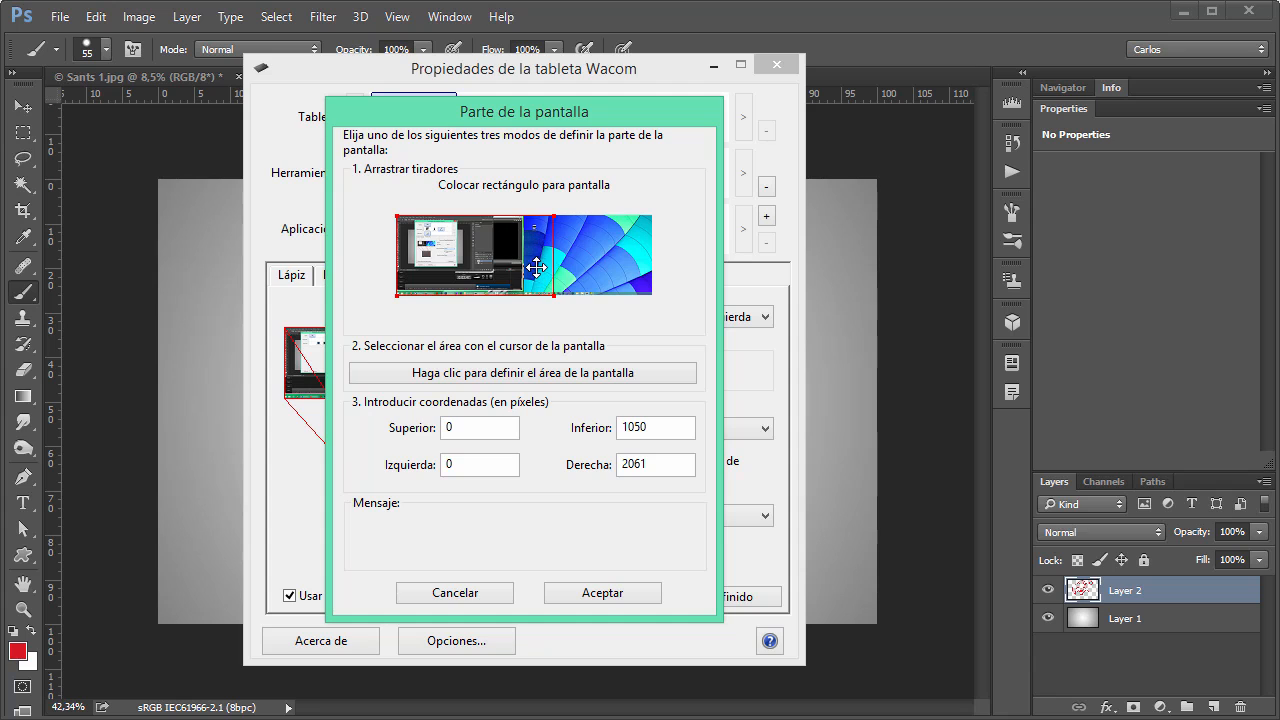
click(604, 593)
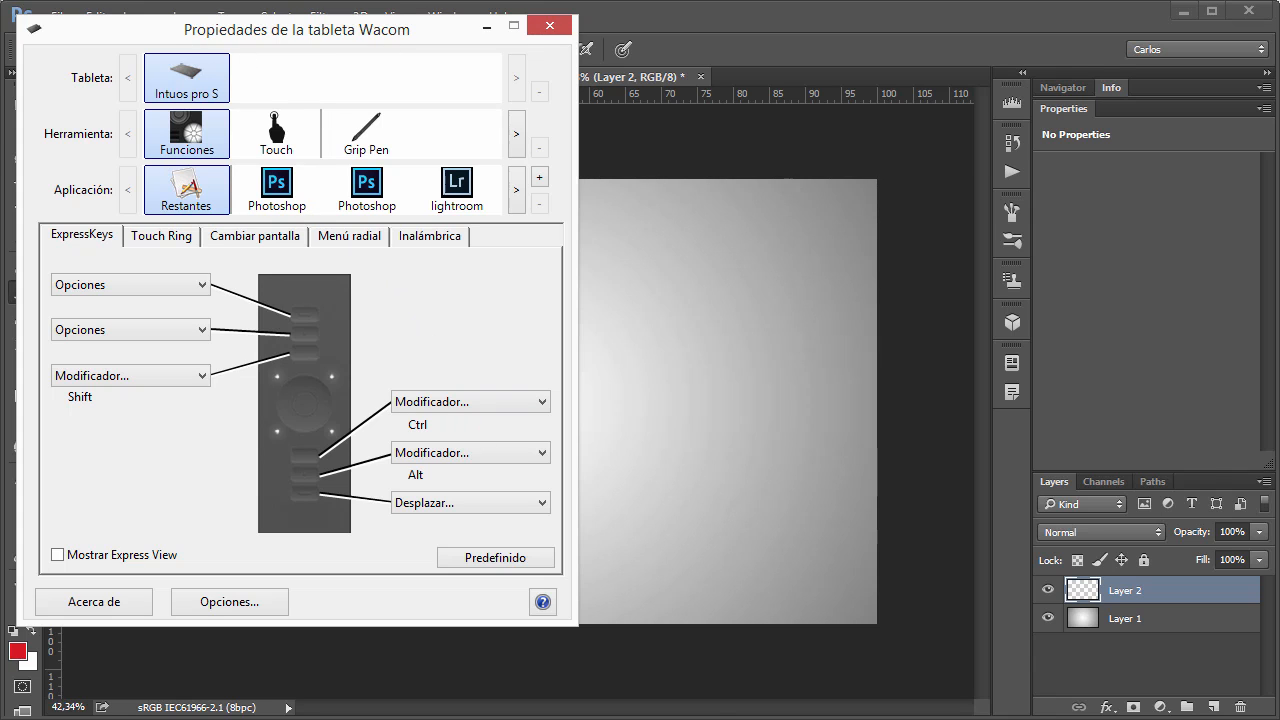
Place the Utilidad de archivo de preferencias de la tableta window beside the Wacom tablet properties.
drag(527, 236, 656, 158)
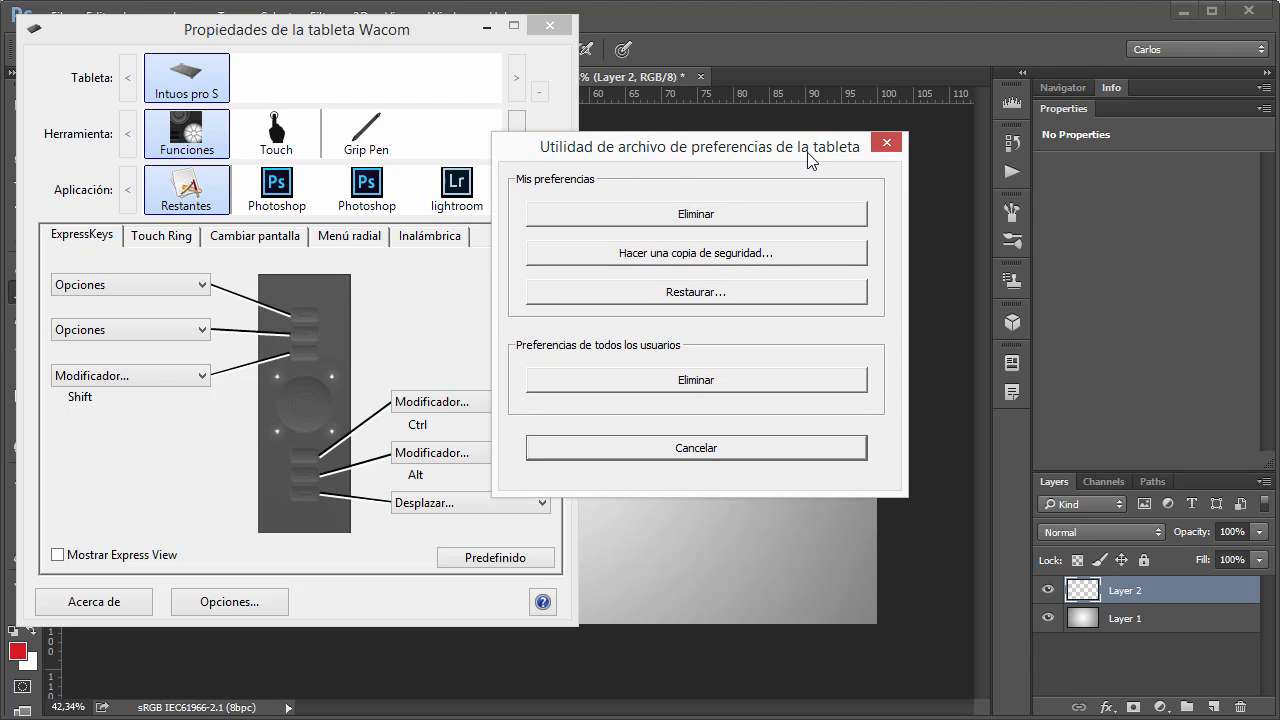